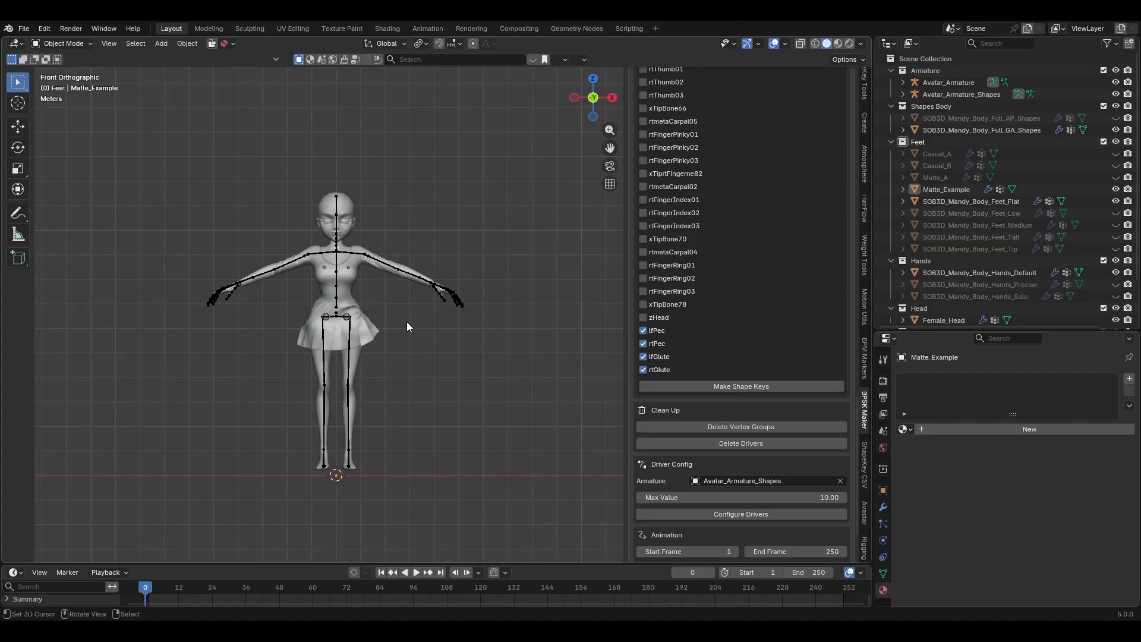
- Select the Matte_Example dress and create a new material for it
click(372, 338)
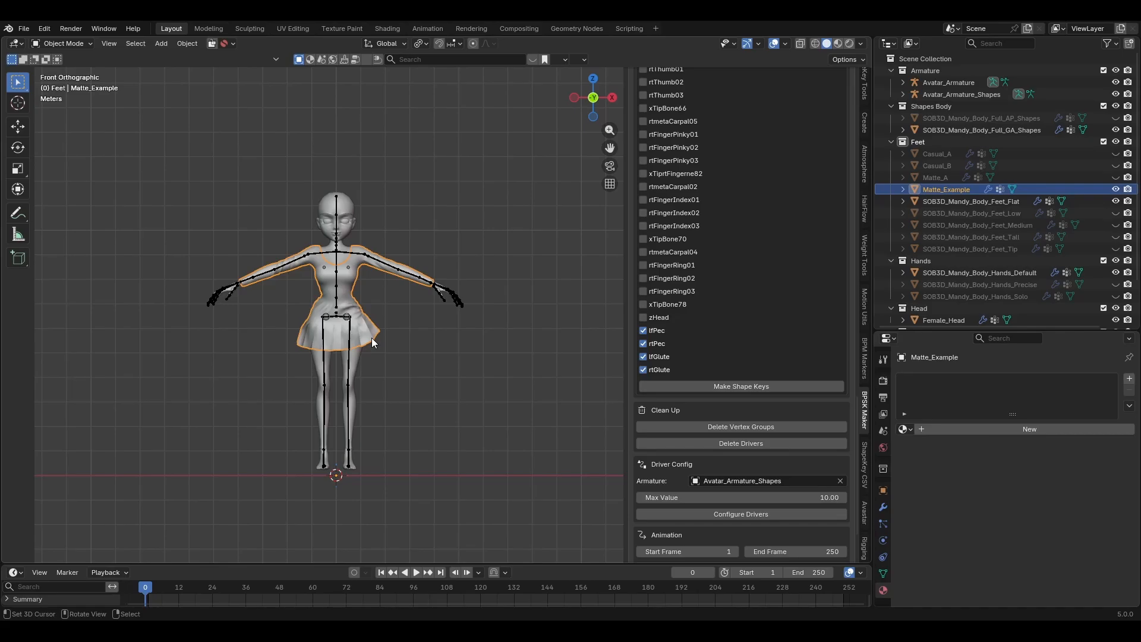
scroll(389, 355, up, 4)
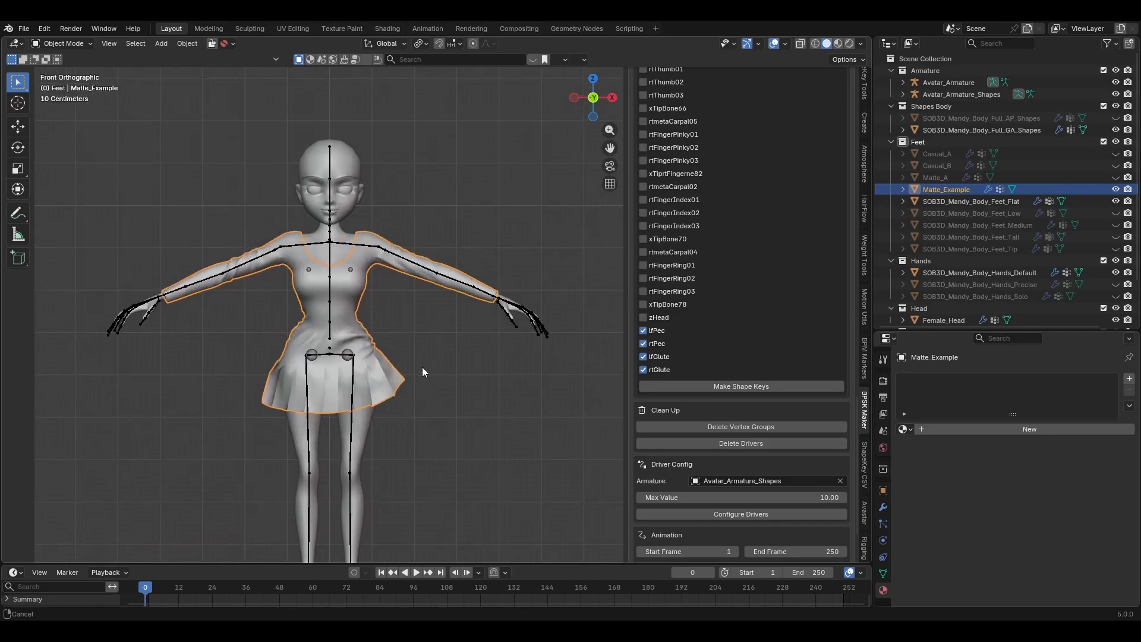
scroll(422, 366, up, 2)
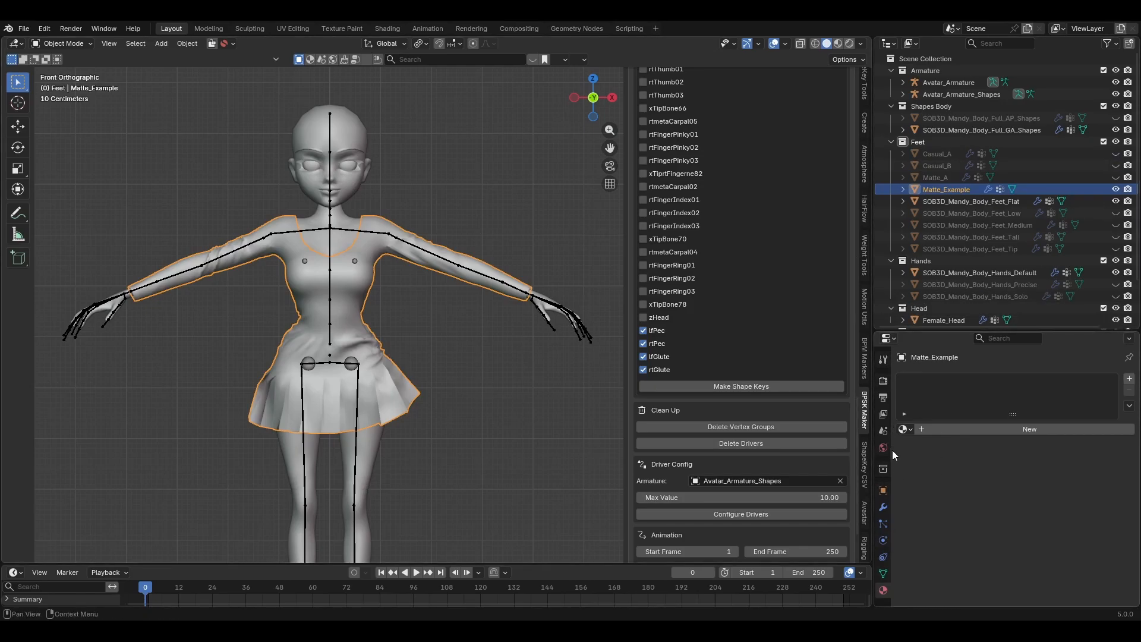
click(886, 339)
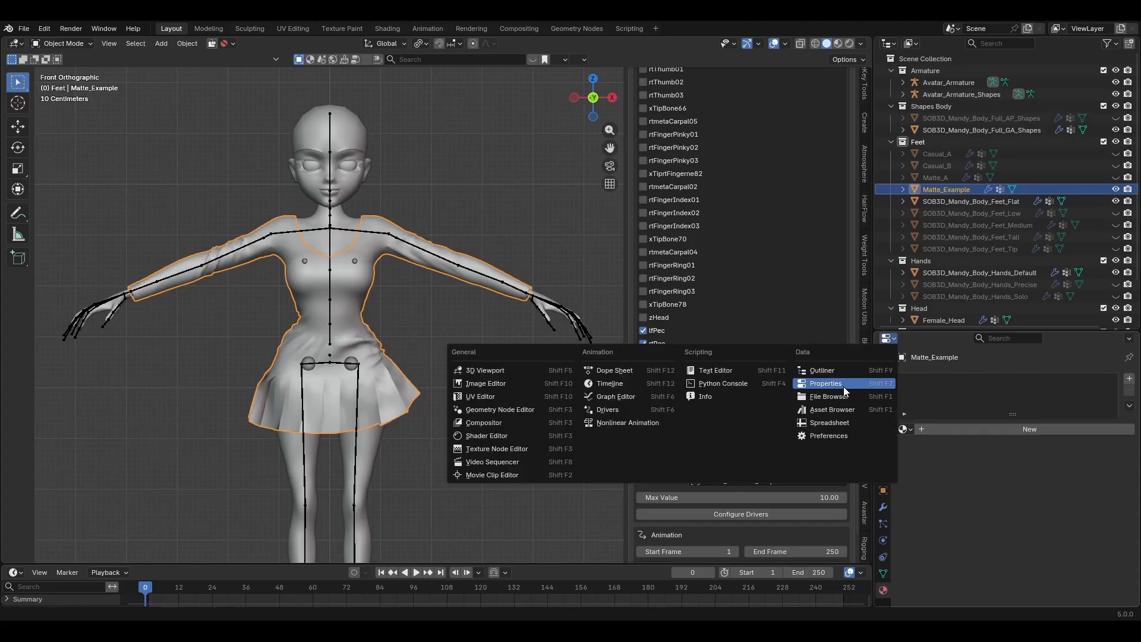
click(894, 337)
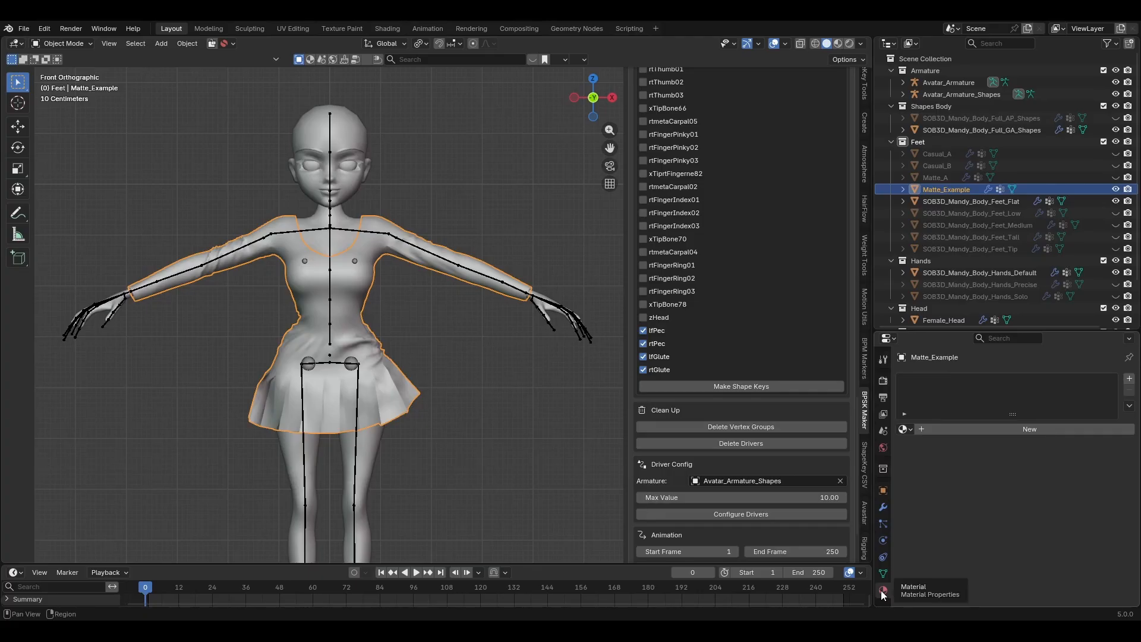
click(1018, 430)
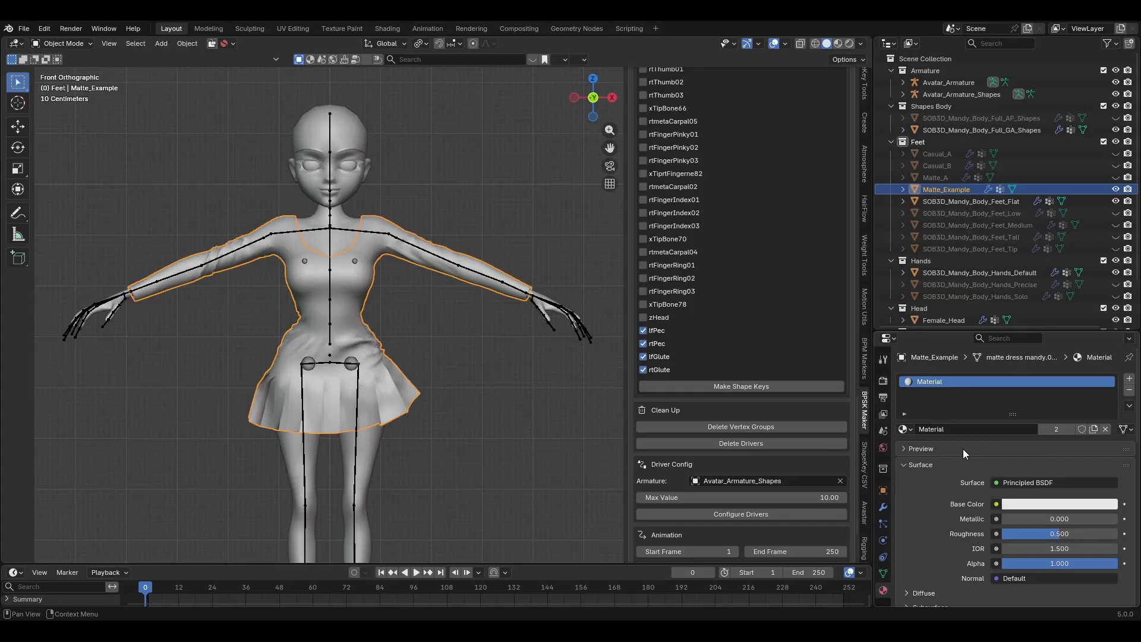
- Rename the dress's new material to Dress_Mat[40]
scroll(433, 366, down, 3)
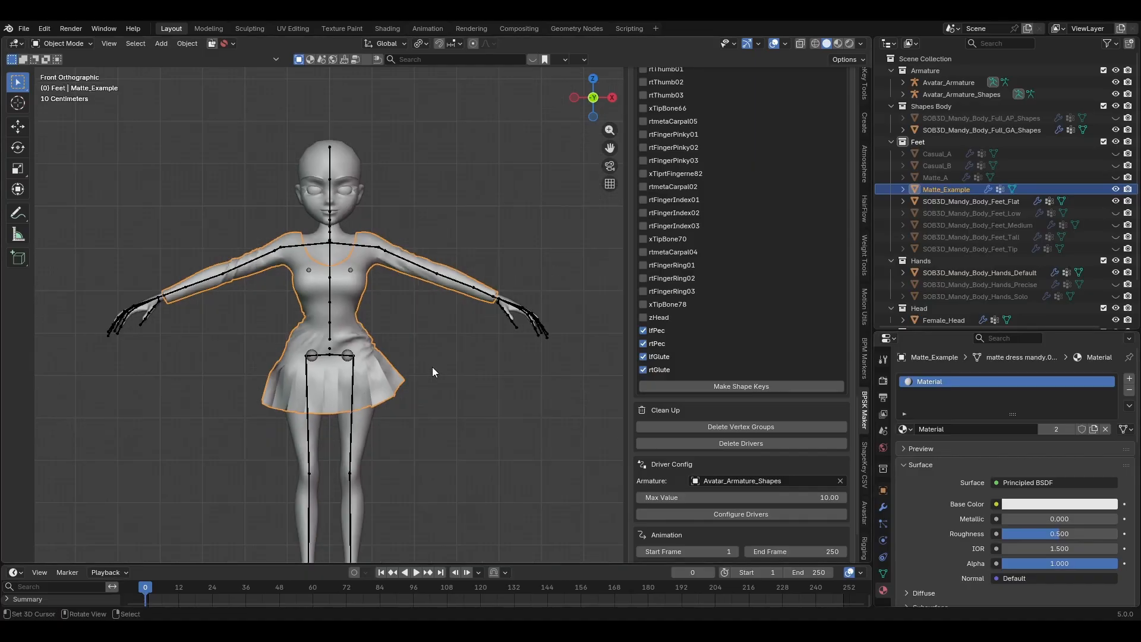
middle_drag(433, 366, 427, 397)
key(KP_1)
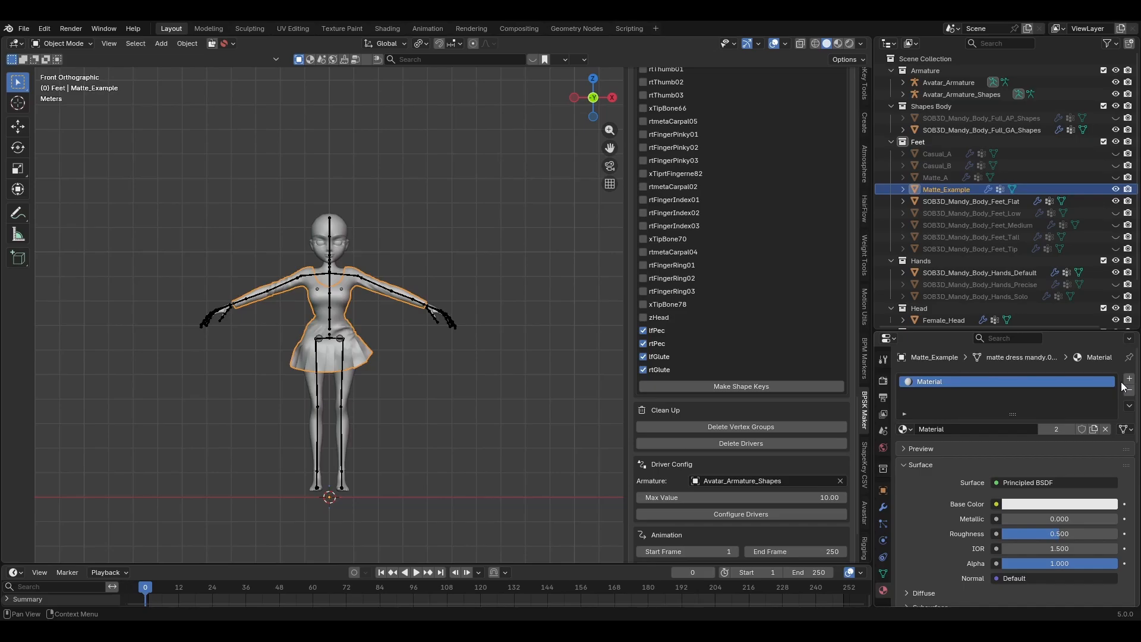
click(1023, 430)
click(1021, 429)
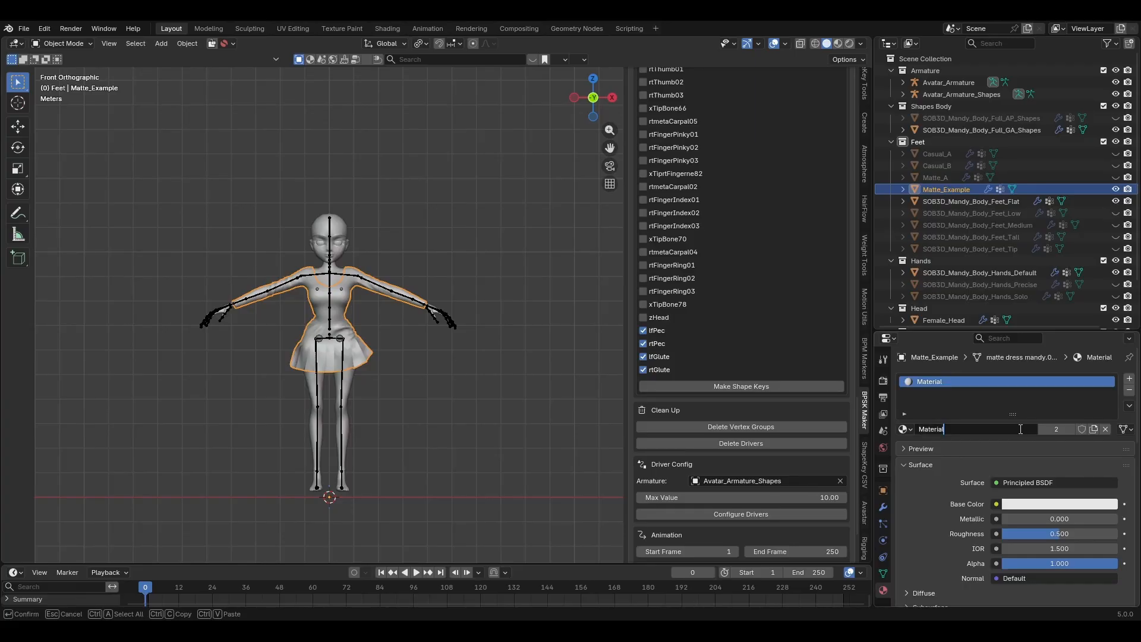
key(ctrl+a)
text(D)
text(ress_Ma)
text(t)
text(l)
text(4)
text(0])
key(Return)
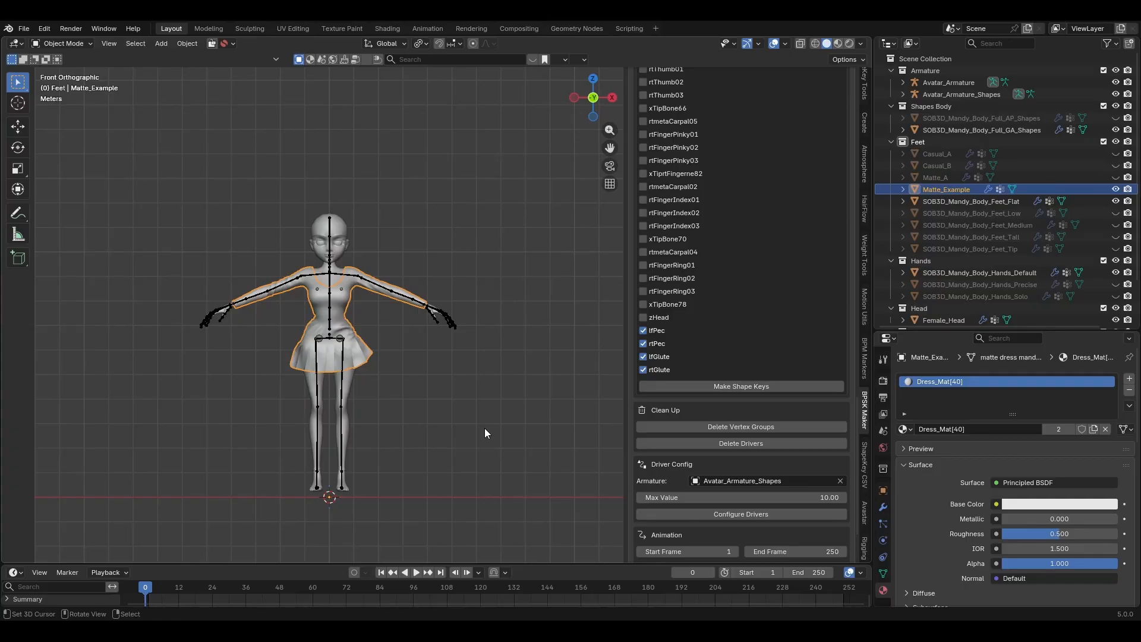
- Examine the dress's UV islands in the UV Editing workspace and return to the Layout workspace
scroll(485, 429, up, 3)
middle_drag(486, 413, 315, 410)
click(315, 406)
click(290, 28)
scroll(333, 235, down, 4)
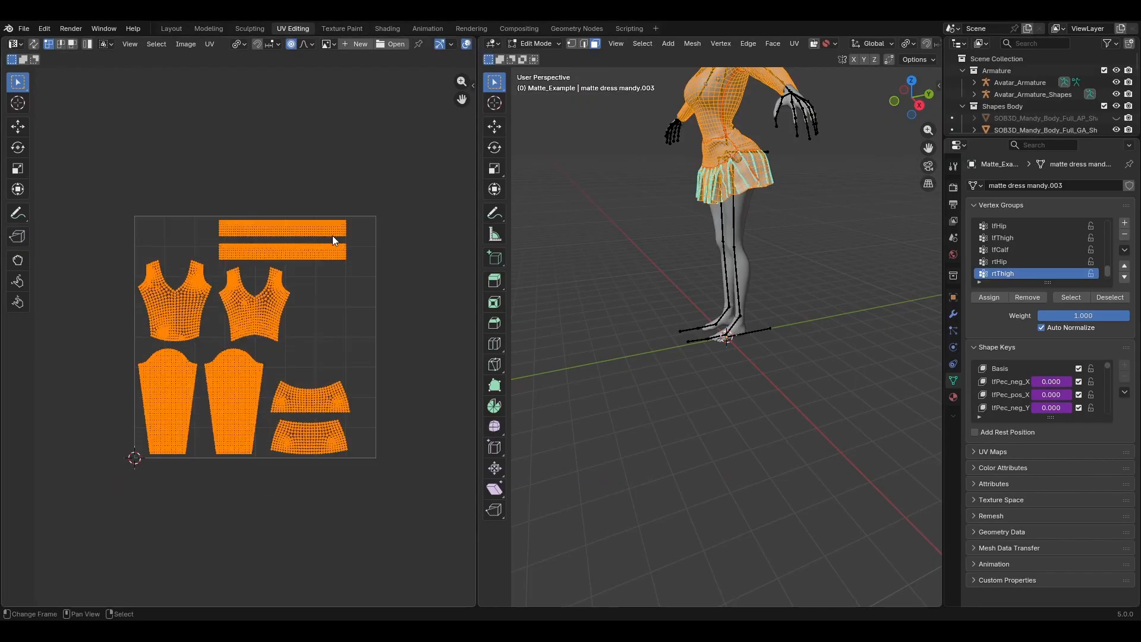
click(272, 341)
scroll(273, 341, up, 2)
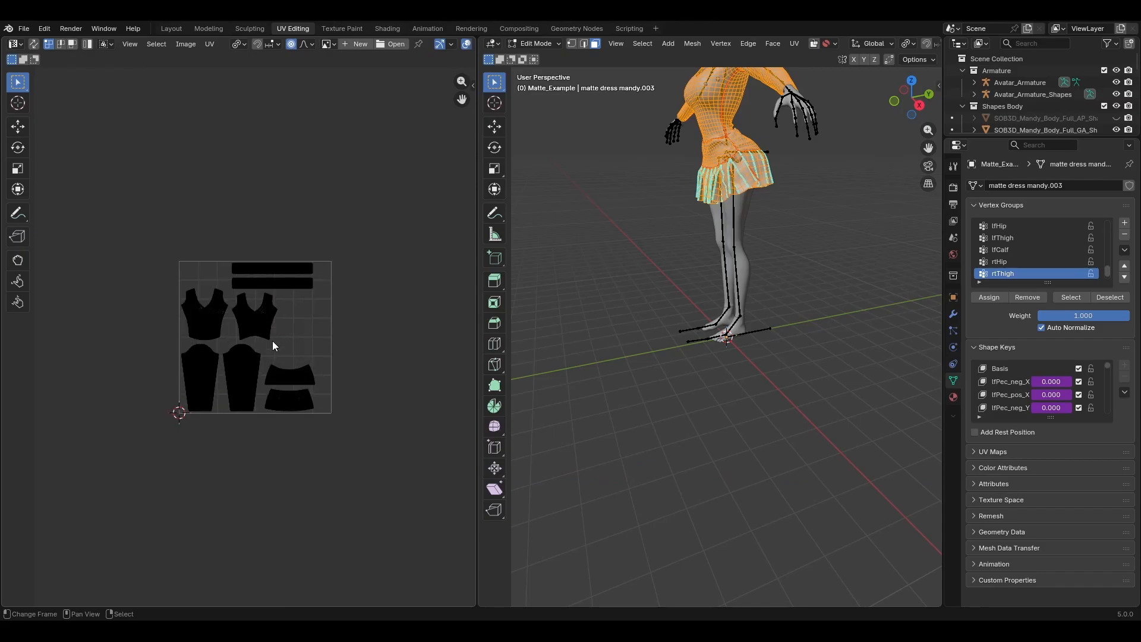
click(177, 29)
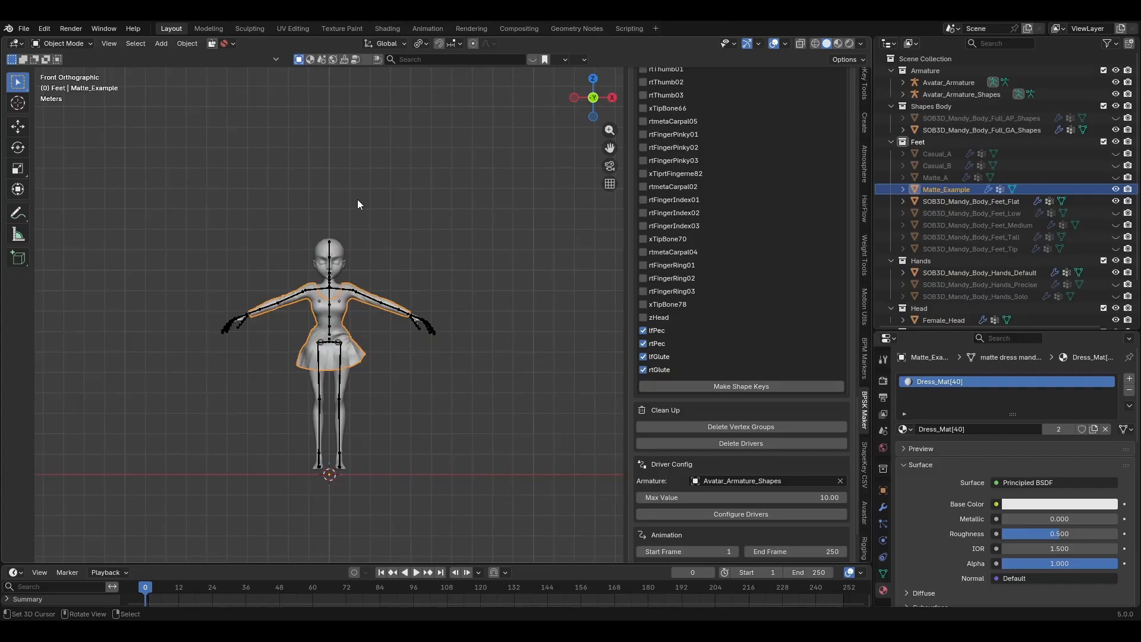
scroll(397, 287, up, 6)
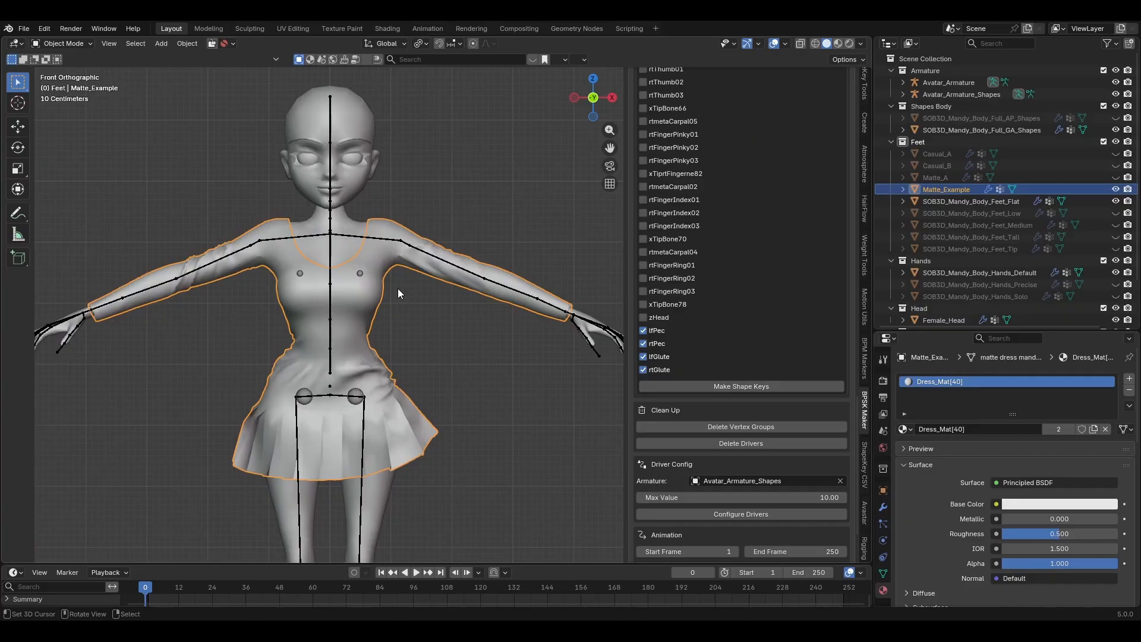
scroll(433, 319, down, 5)
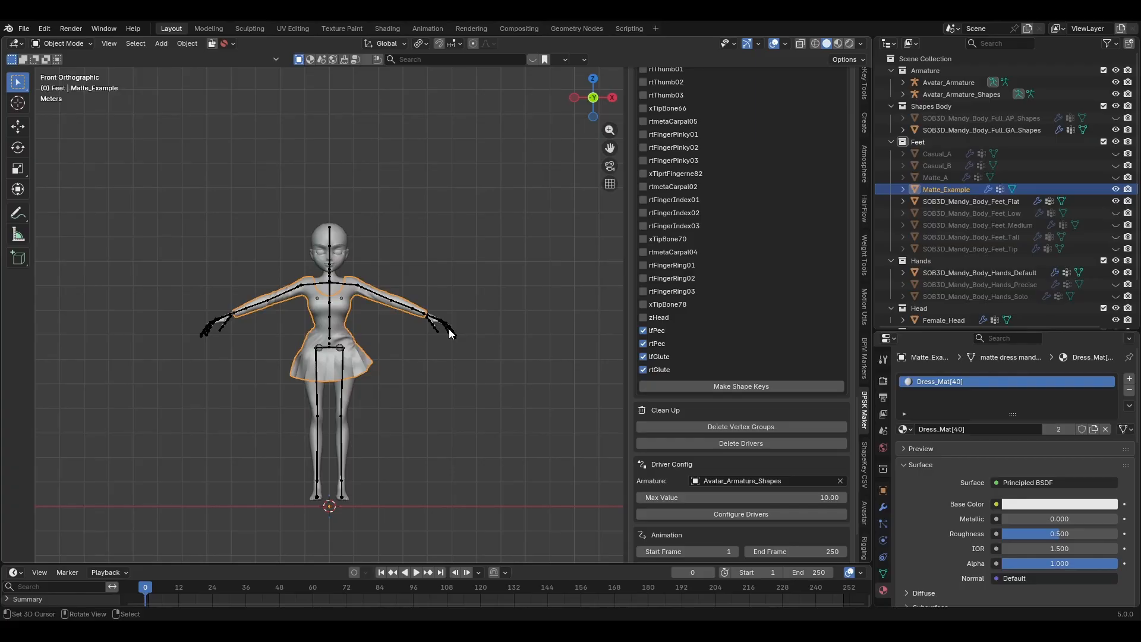
- Switch to the Shading workspace and select the dress material's Principled BSDF node
click(389, 29)
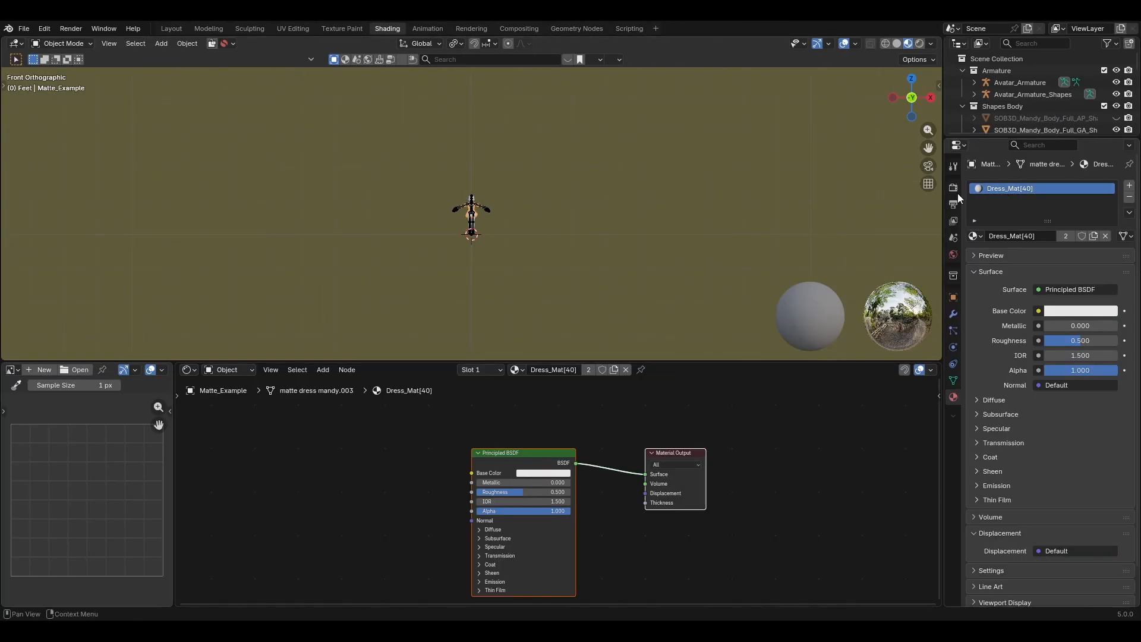
scroll(684, 227, up, 6)
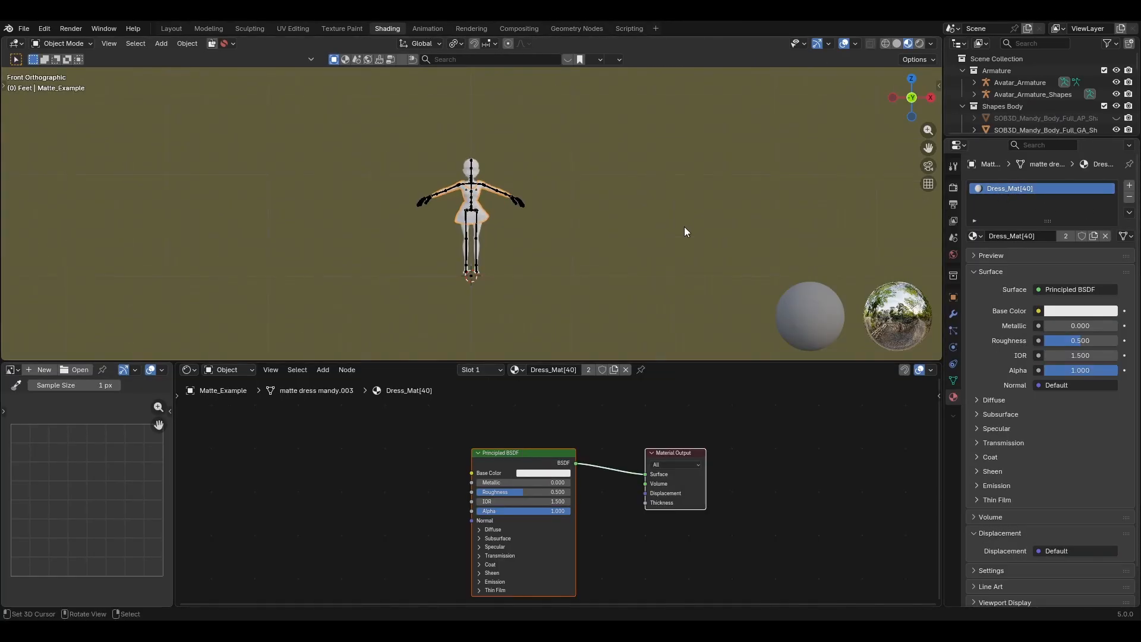
click(498, 458)
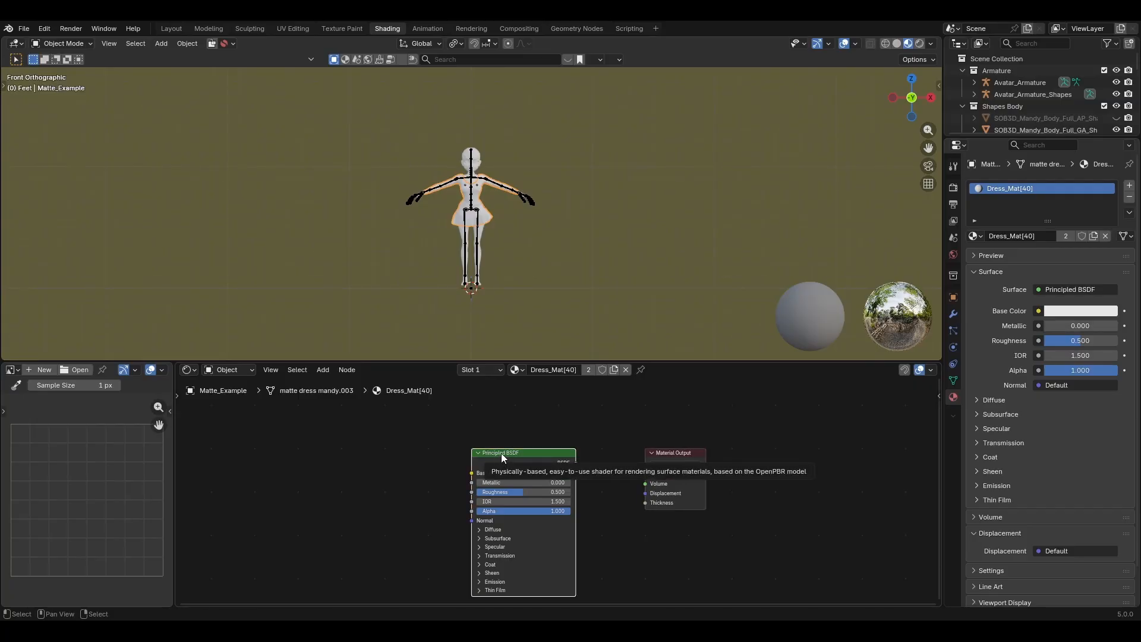
scroll(568, 266, up, 5)
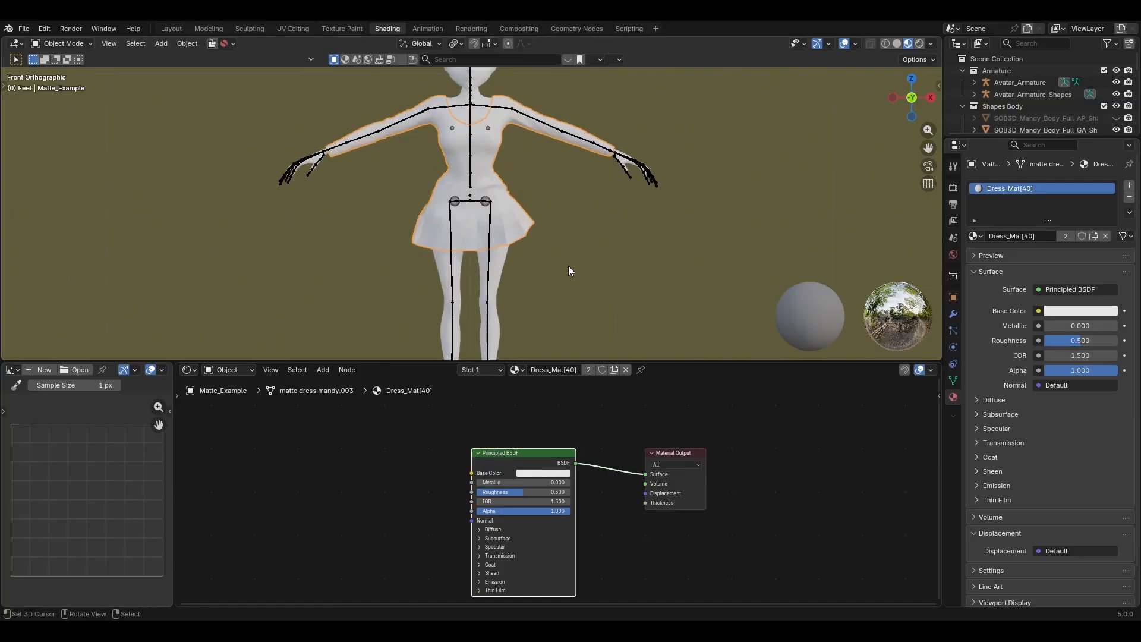
shift+middle_drag(575, 250, 580, 295)
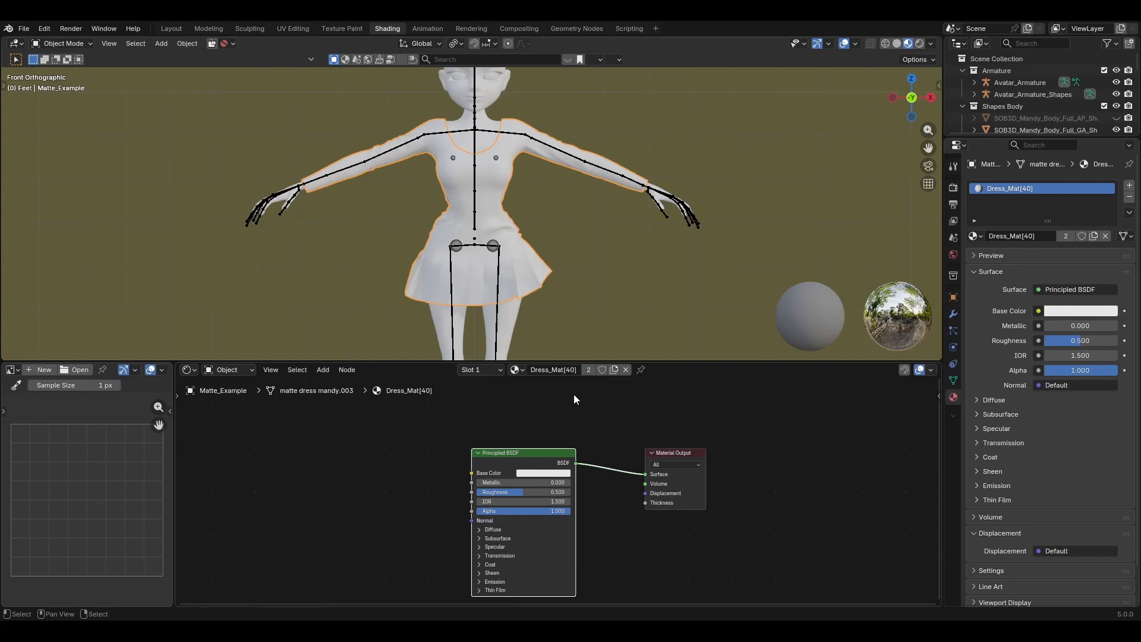
- Add an Image Texture node beside the Principled BSDF node in the dress material
scroll(575, 394, down, 3)
middle_drag(496, 499, 534, 482)
scroll(533, 460, up, 2)
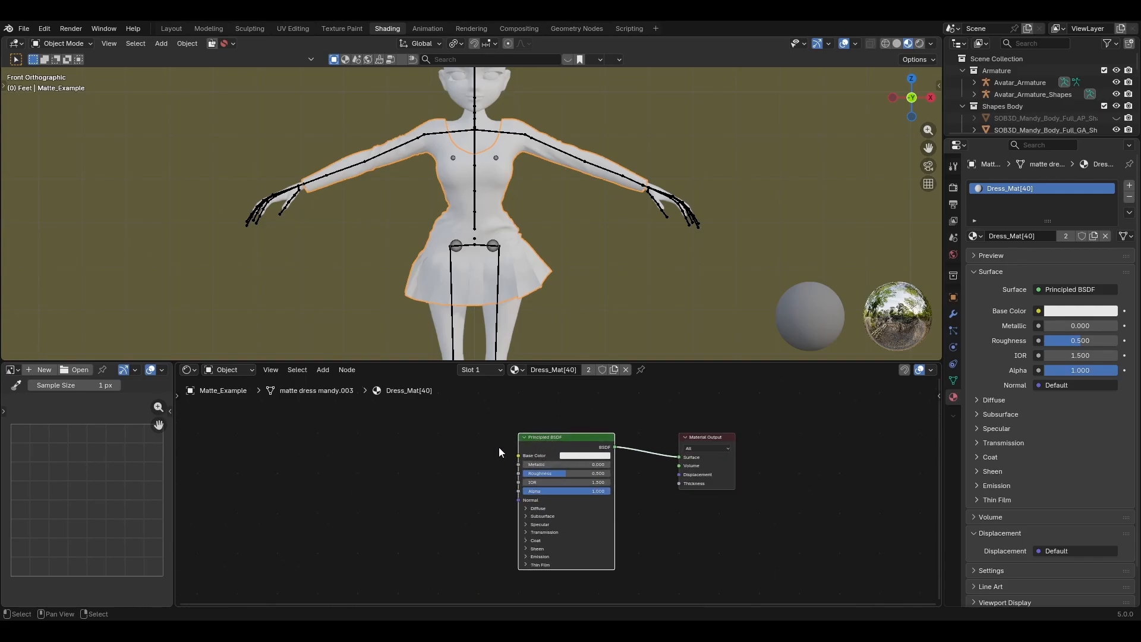
key(shift+a)
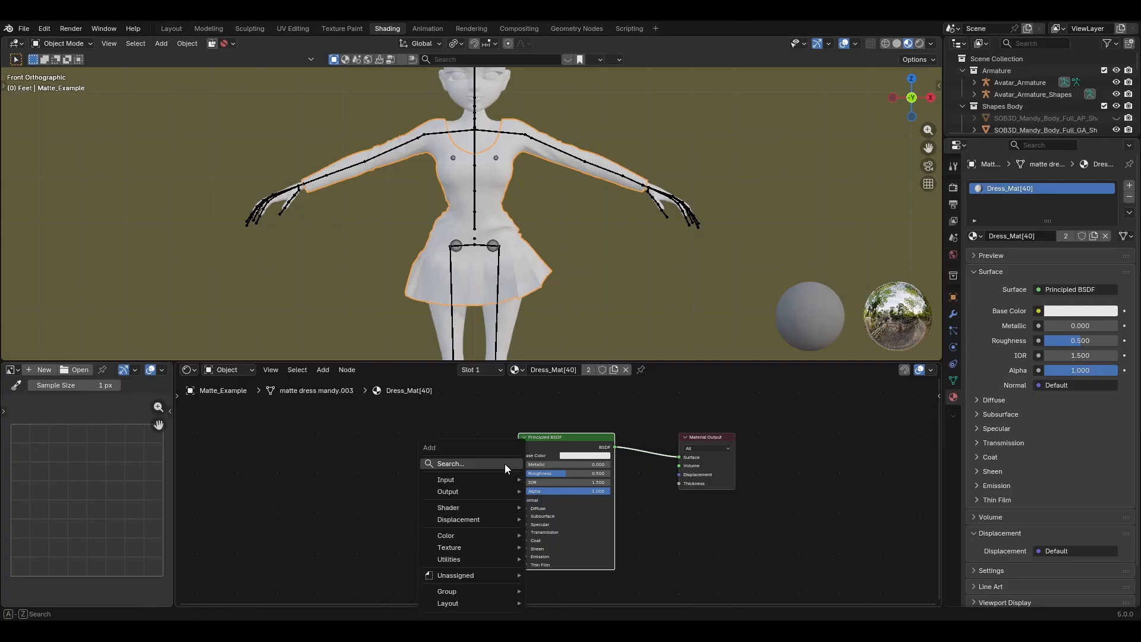
text(im)
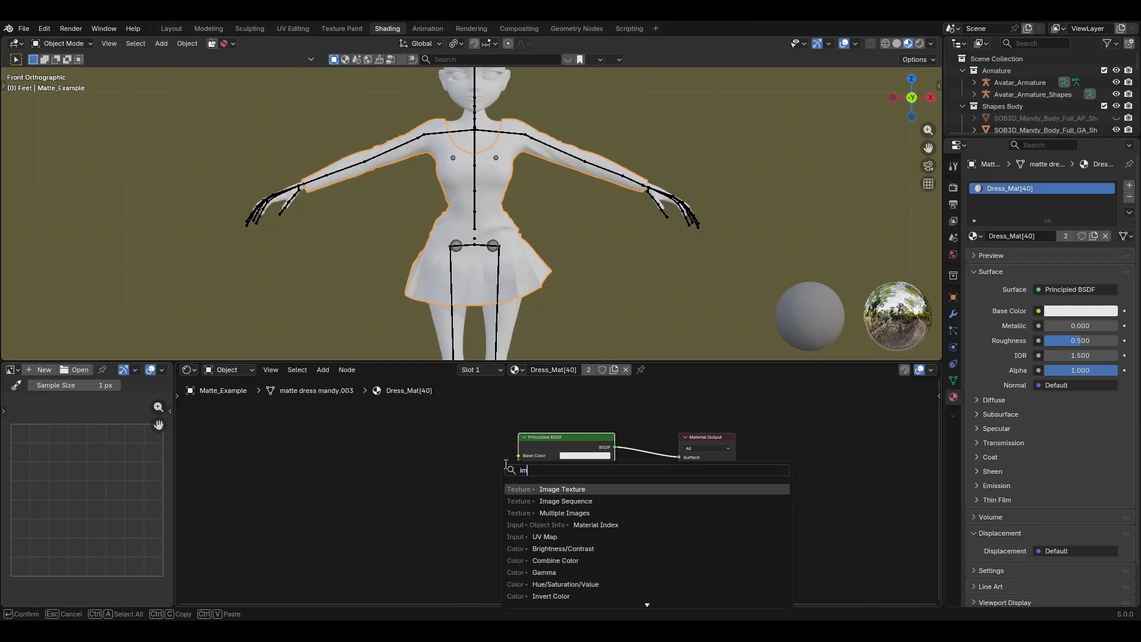
text(a)
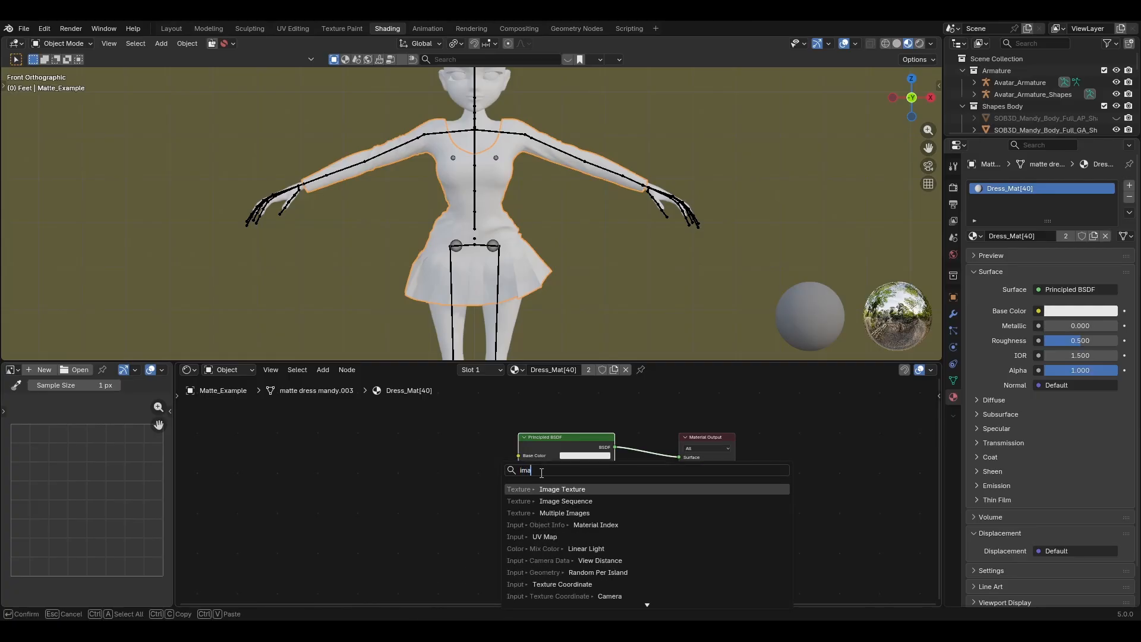
click(597, 493)
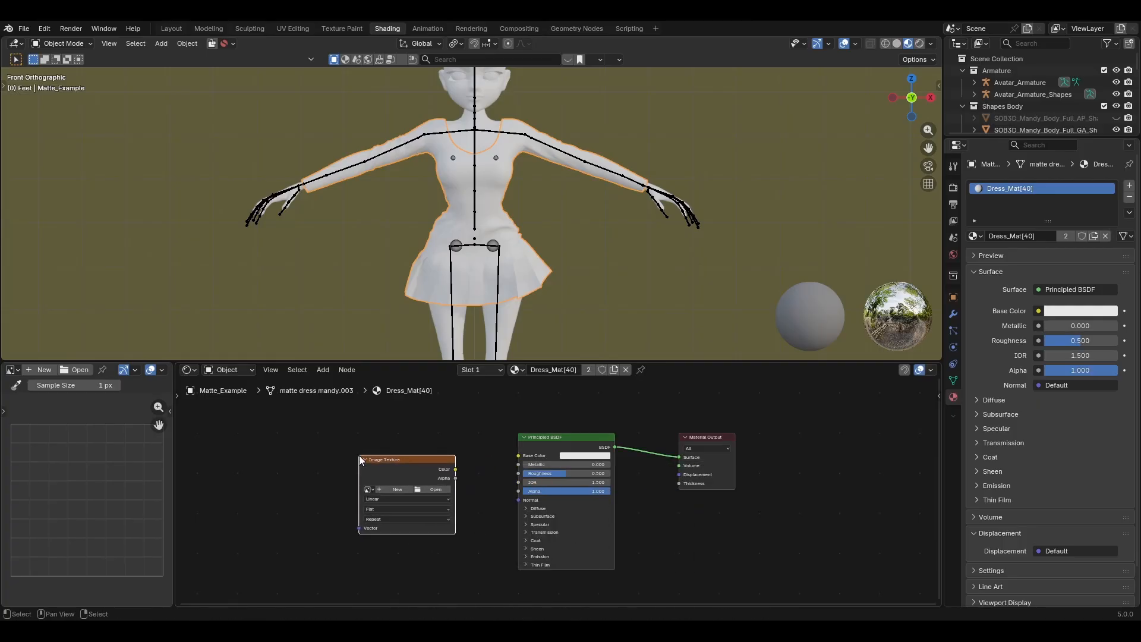
click(380, 473)
- Connect the Image Texture node's Color output to the Principled BSDF's Base Color input
scroll(375, 471, up, 1)
middle_drag(376, 470, 424, 475)
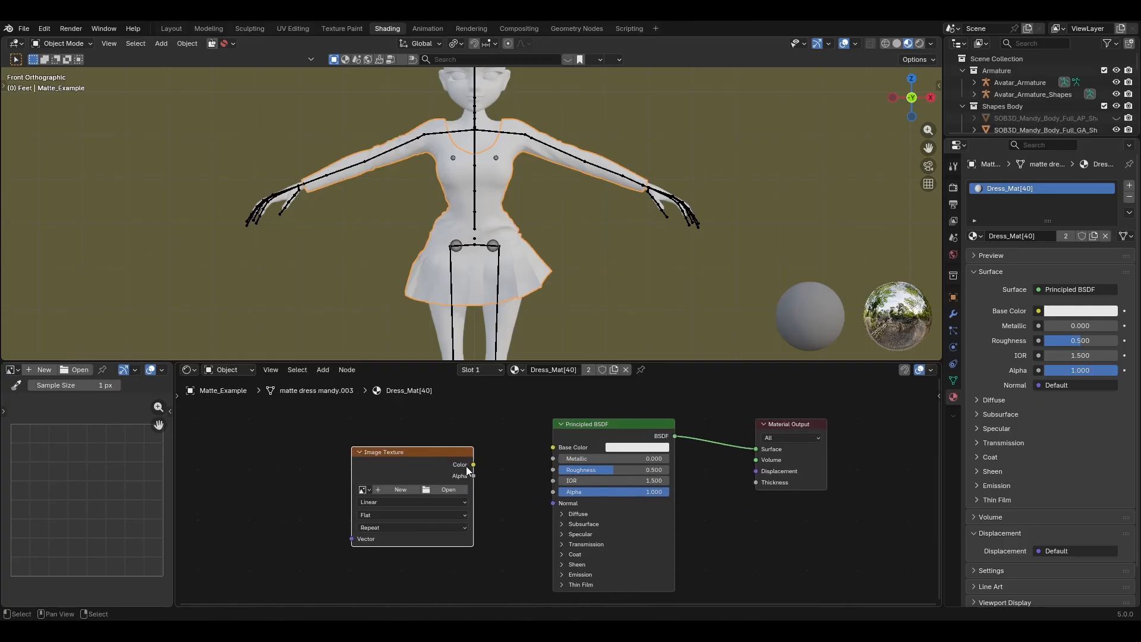
drag(473, 465, 550, 447)
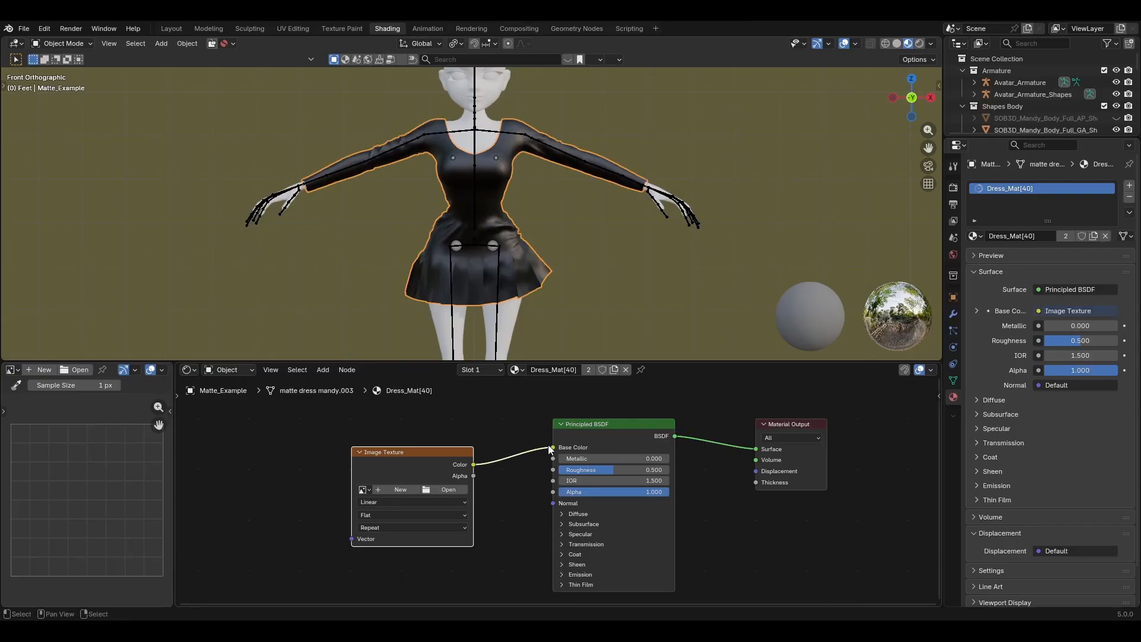
middle_drag(441, 354, 554, 268)
middle_drag(562, 274, 451, 344)
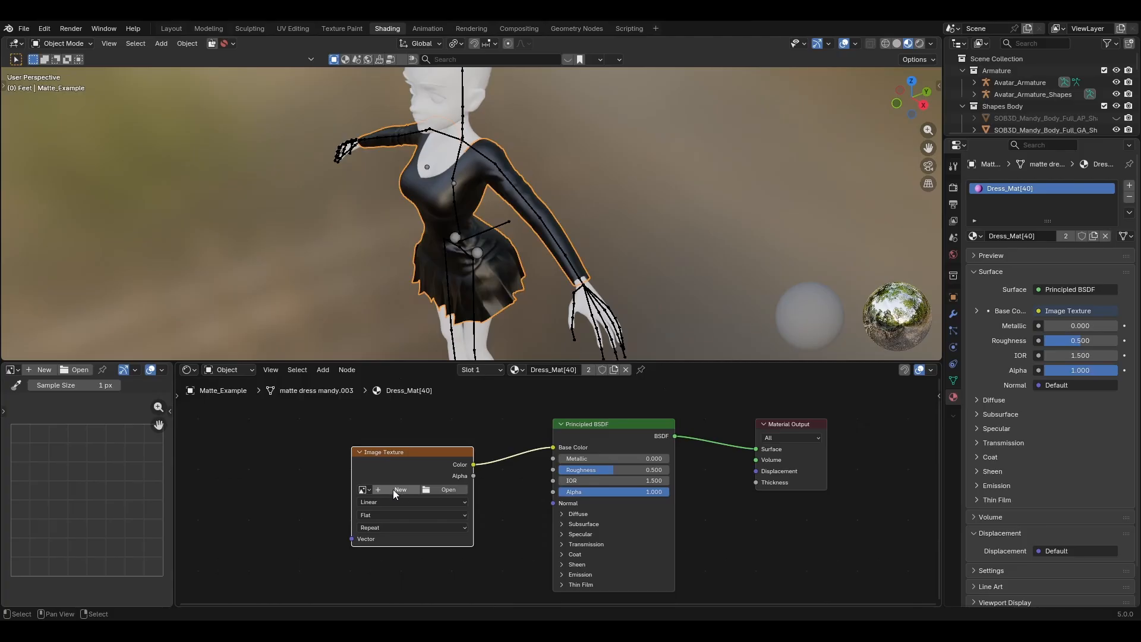
- Create a 512 x 512 px Color Grid image named "UV test" in the Image Texture node and view the dress from the front
click(397, 490)
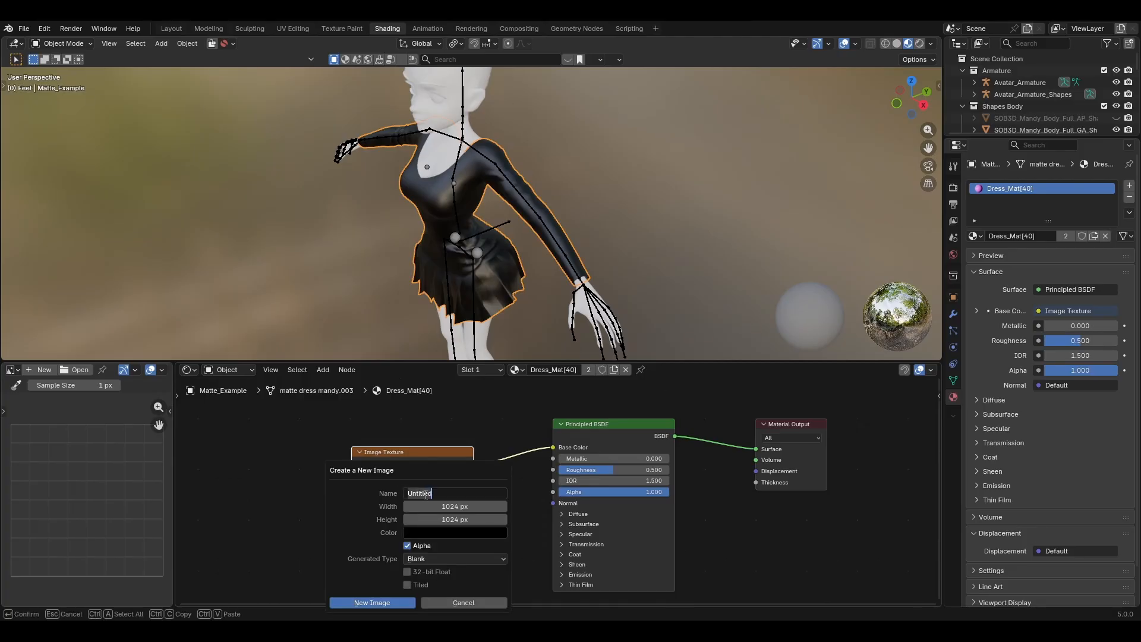
text(UV test)
key(Return)
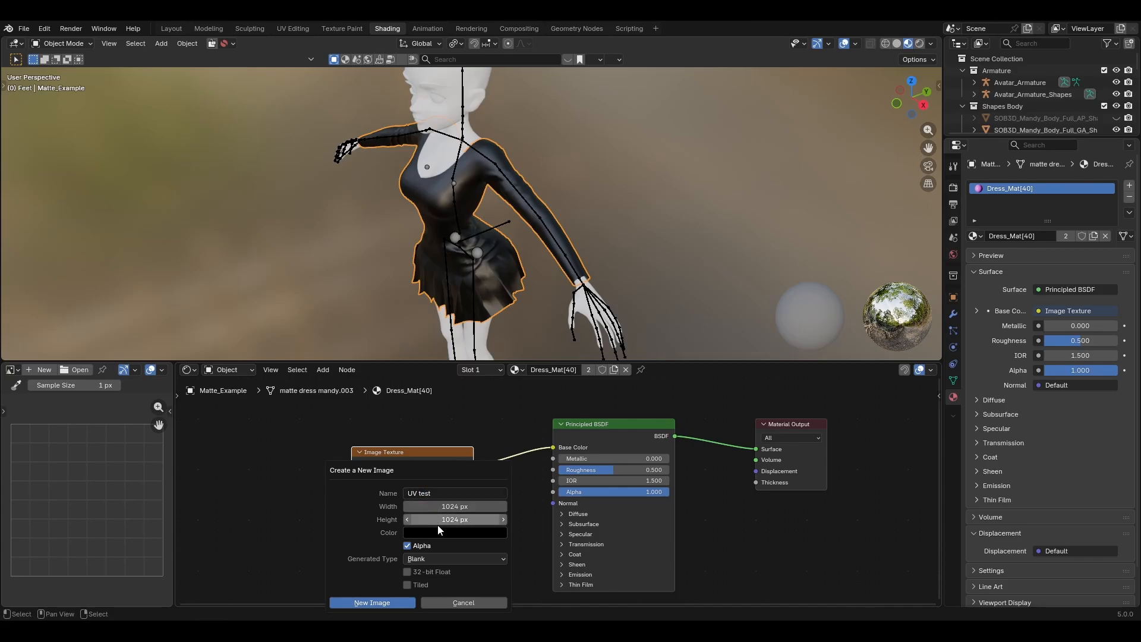
drag(457, 506, 457, 520)
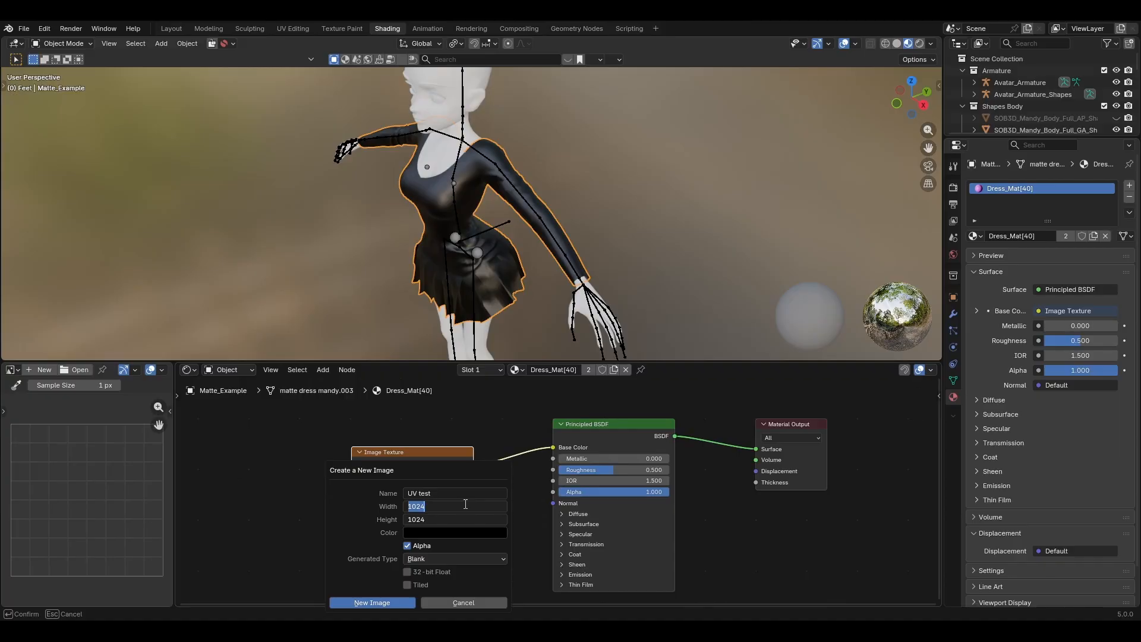
text(512)
key(Return)
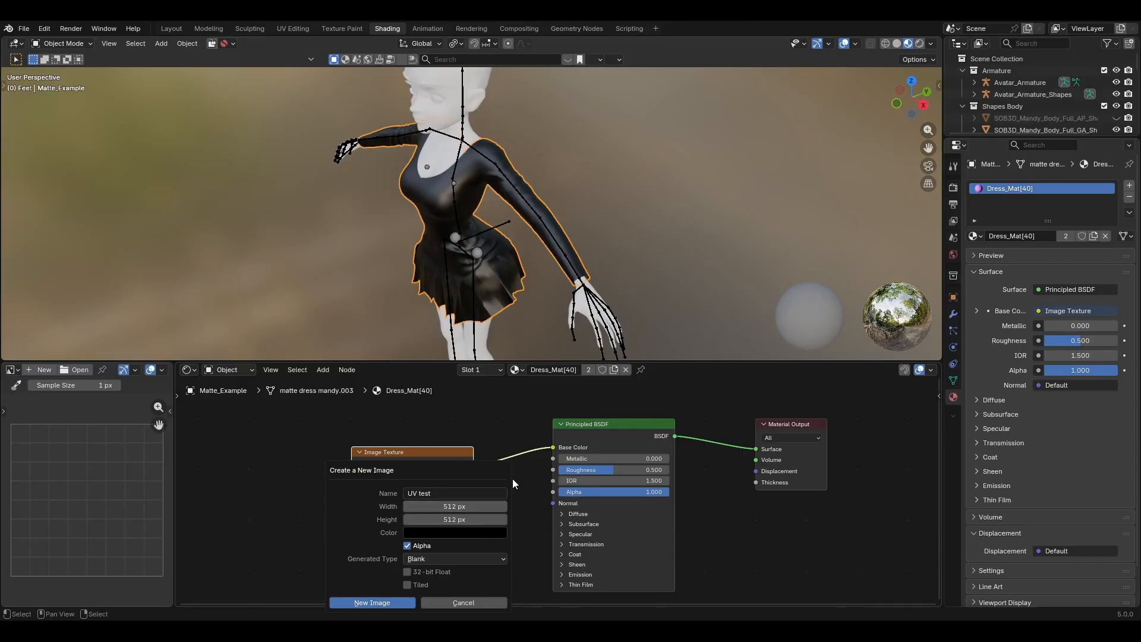
click(445, 560)
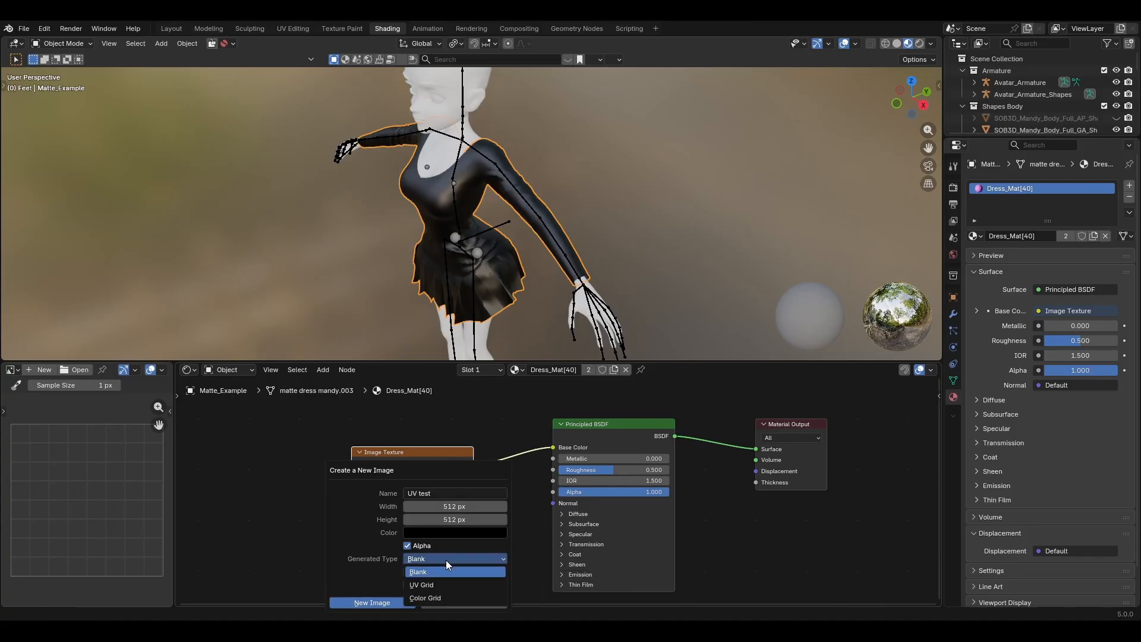
click(445, 599)
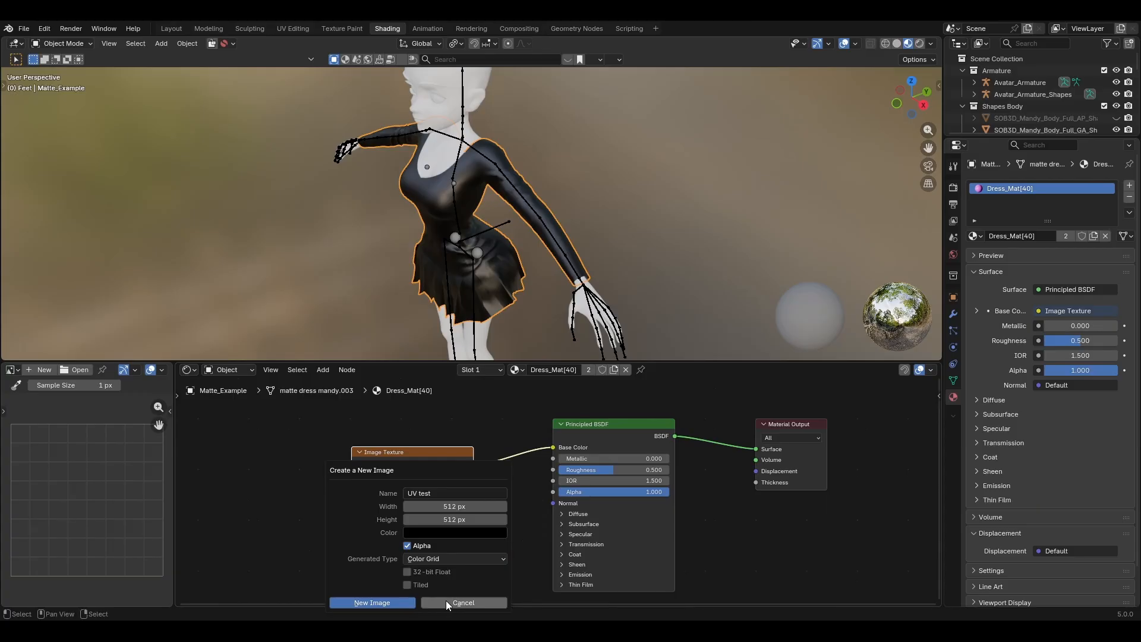
click(375, 604)
key(KP_1)
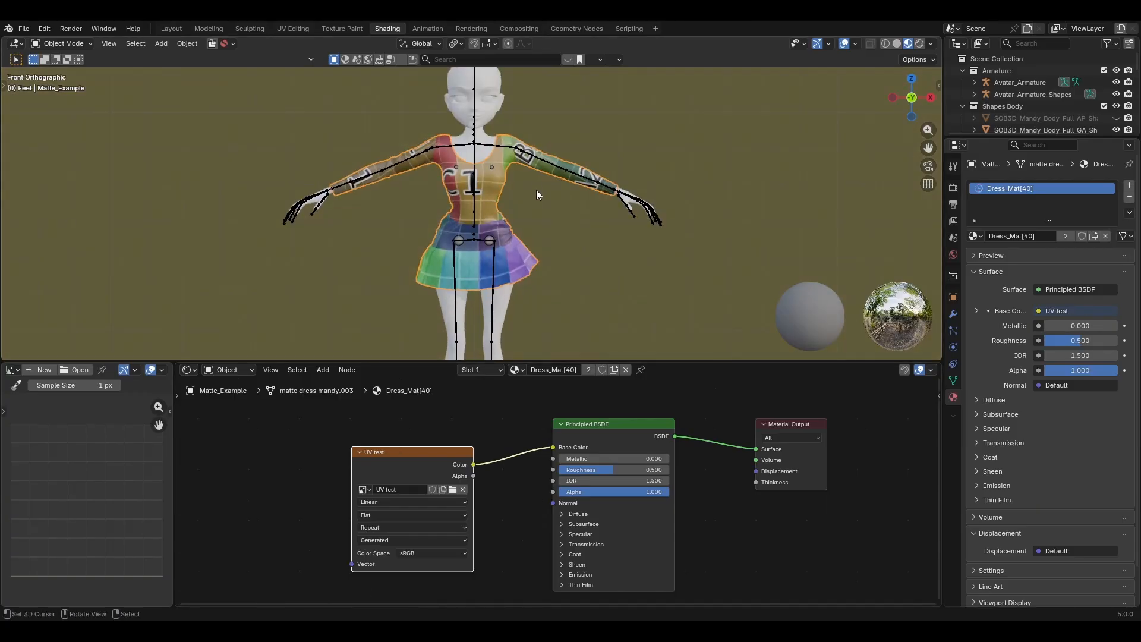
- Examine the color grid texture on the dress's bodice, sleeves and skirt from the front and the side
scroll(536, 191, up, 3)
middle_drag(542, 200, 508, 268)
scroll(580, 236, up, 2)
scroll(572, 234, down, 4)
key(KP_1)
scroll(421, 241, down, 3)
scroll(484, 255, up, 4)
scroll(480, 242, up, 4)
scroll(590, 294, up, 3)
scroll(589, 293, down, 3)
scroll(501, 269, up, 5)
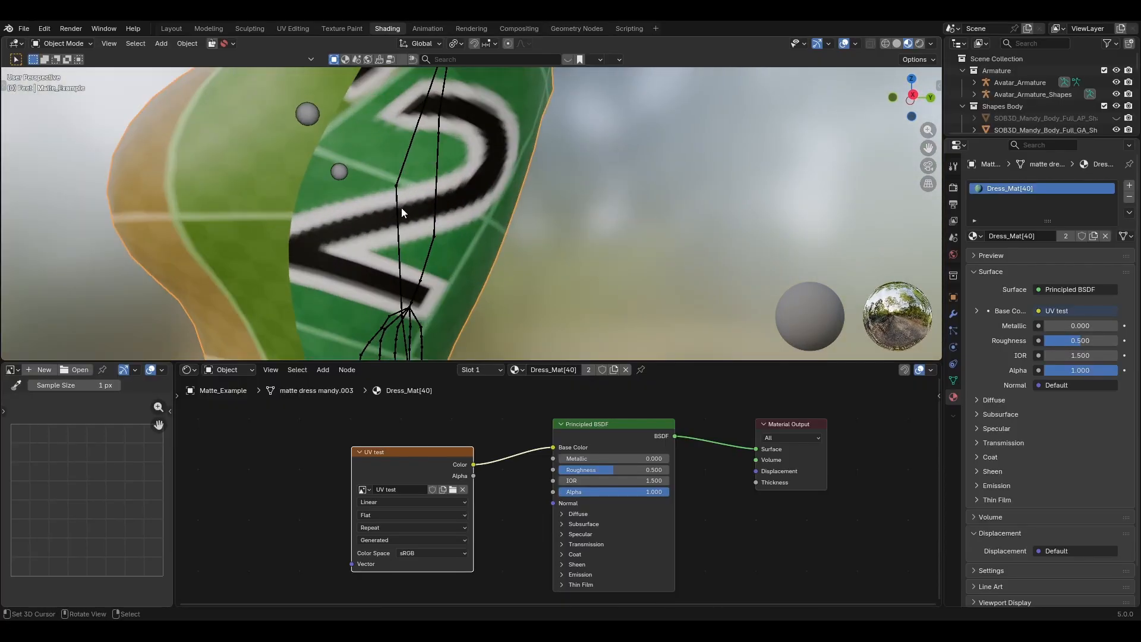
scroll(401, 208, down, 3)
scroll(405, 215, down, 3)
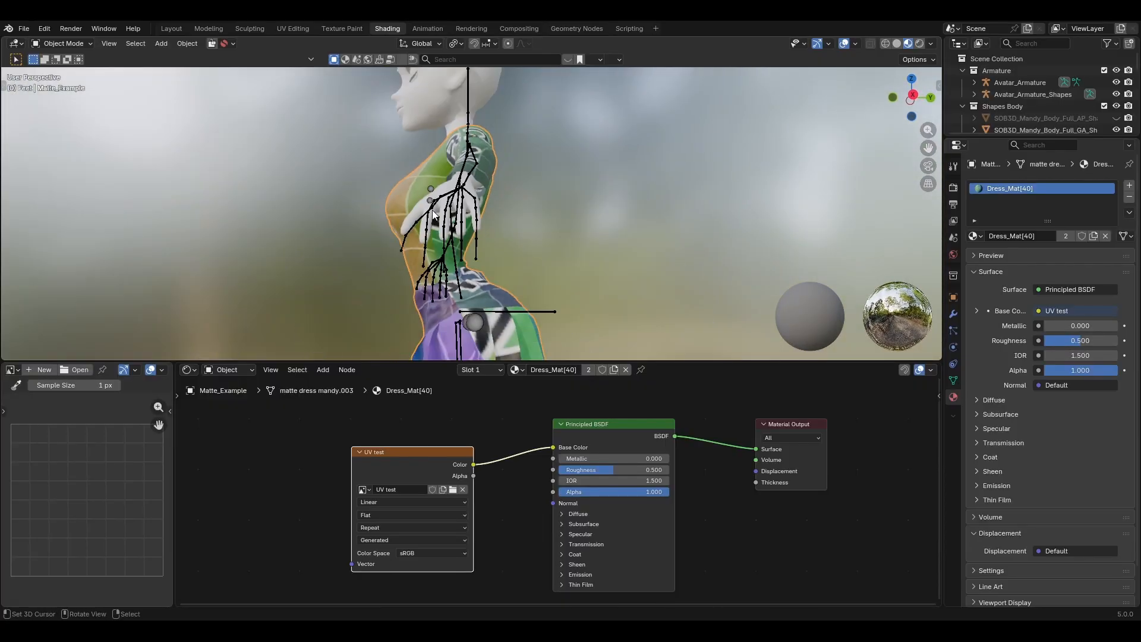
middle_drag(405, 215, 525, 242)
scroll(538, 255, up, 3)
middle_drag(479, 270, 496, 186)
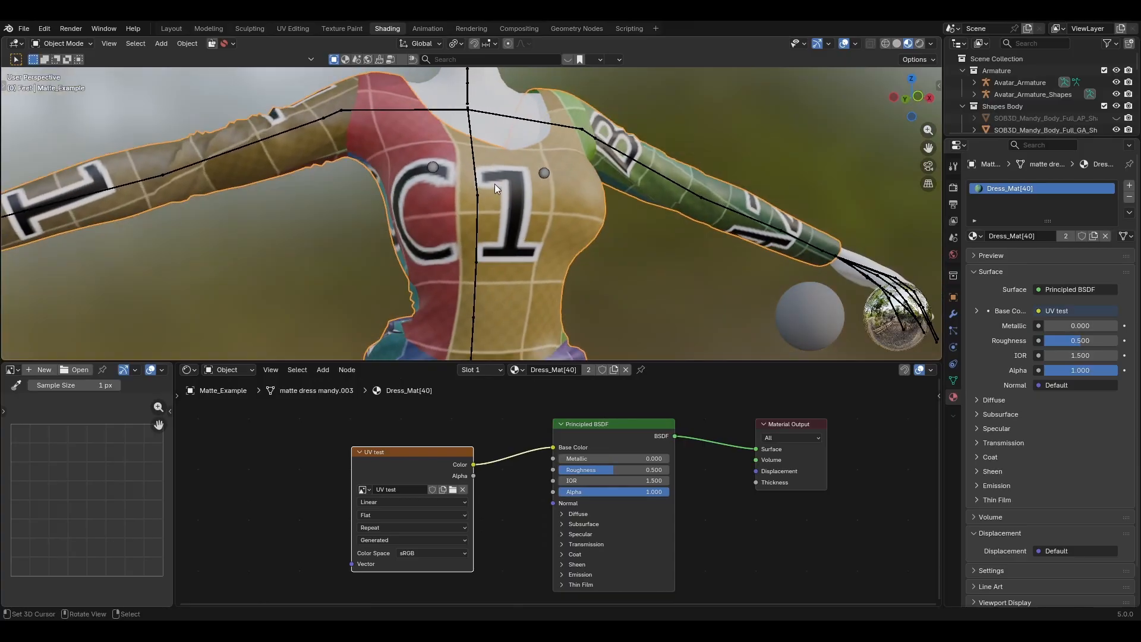
scroll(499, 253, down, 2)
middle_drag(443, 244, 490, 258)
key(KP_1)
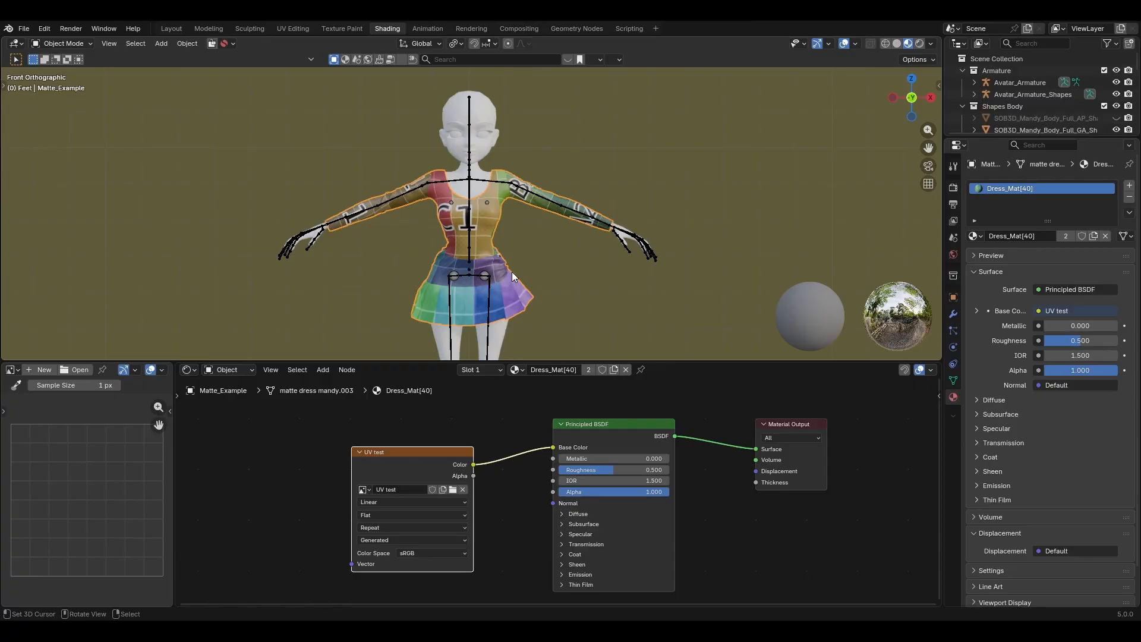
scroll(514, 275, down, 3)
shift+middle_drag(523, 273, 342, 273)
key(KP_1)
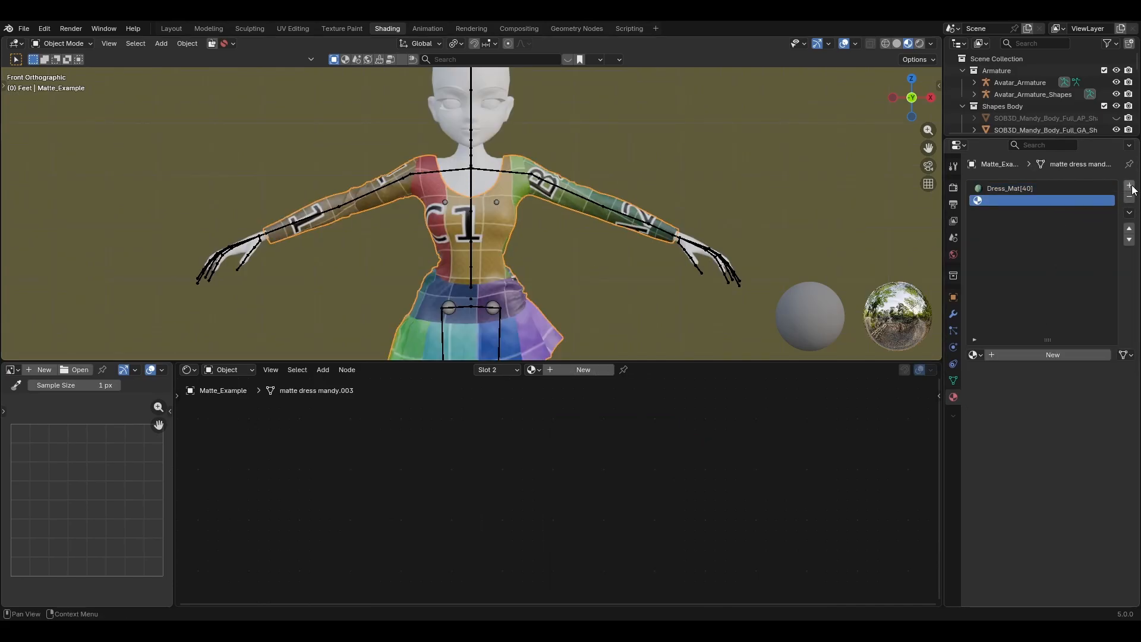
- Create a new material in the dress's empty second slot and name it Dress_Mat_2[41]
click(1013, 189)
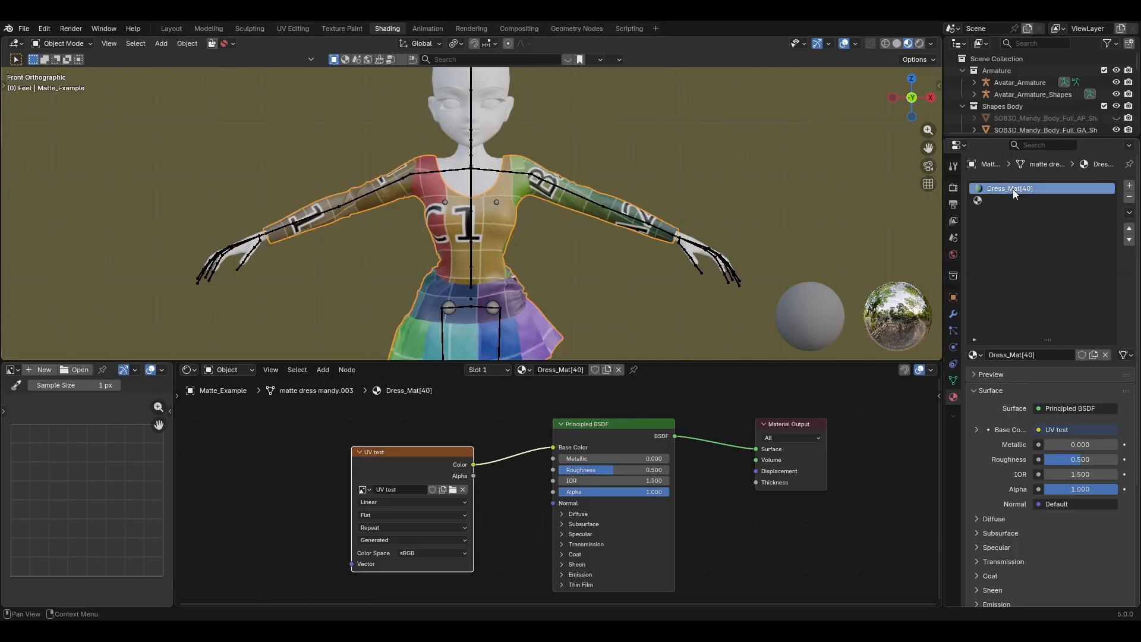
click(1006, 200)
click(1036, 354)
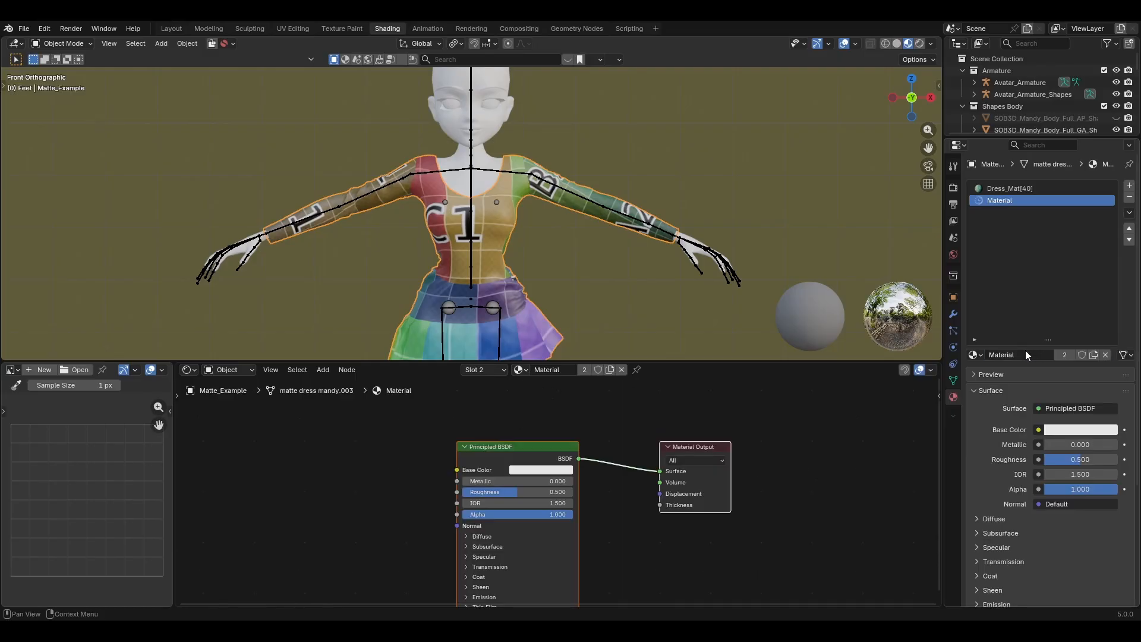
double_click(1026, 352)
text(Dre)
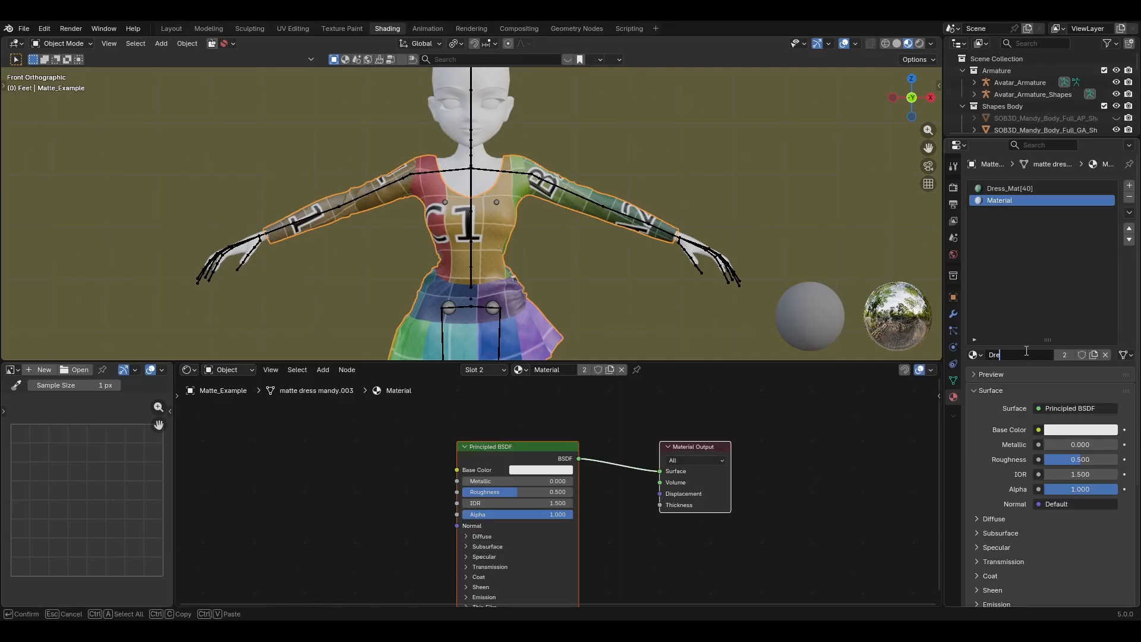
text(ss_Mat_2[41])
key(Return)
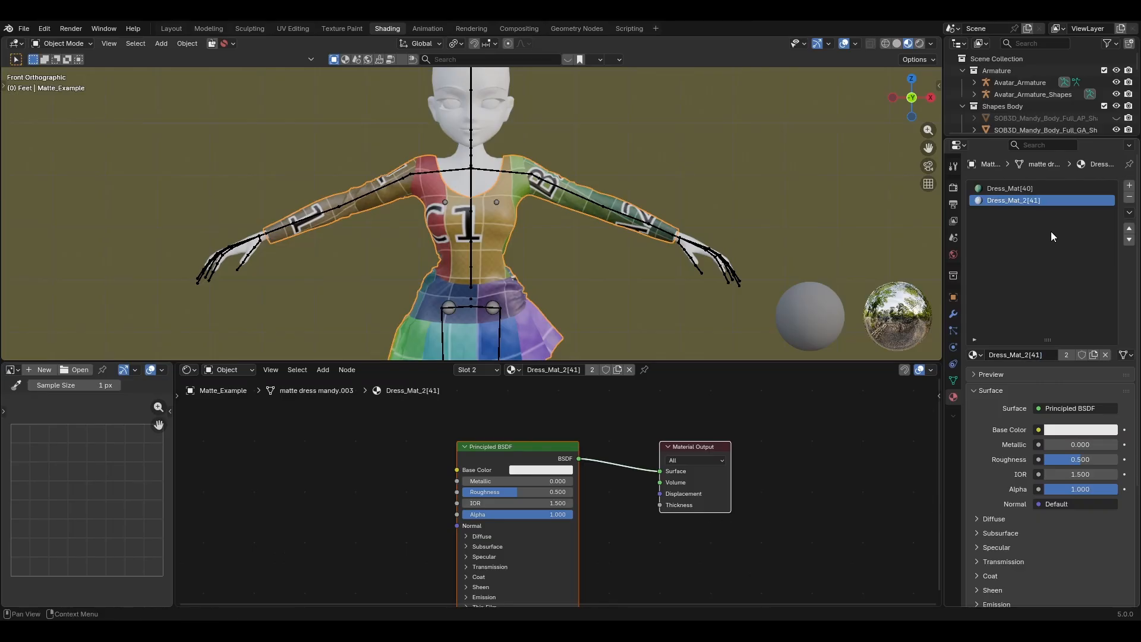
- Enter Edit Mode on the dress mesh with its back in view and deselect all faces
middle_drag(580, 278, 504, 241)
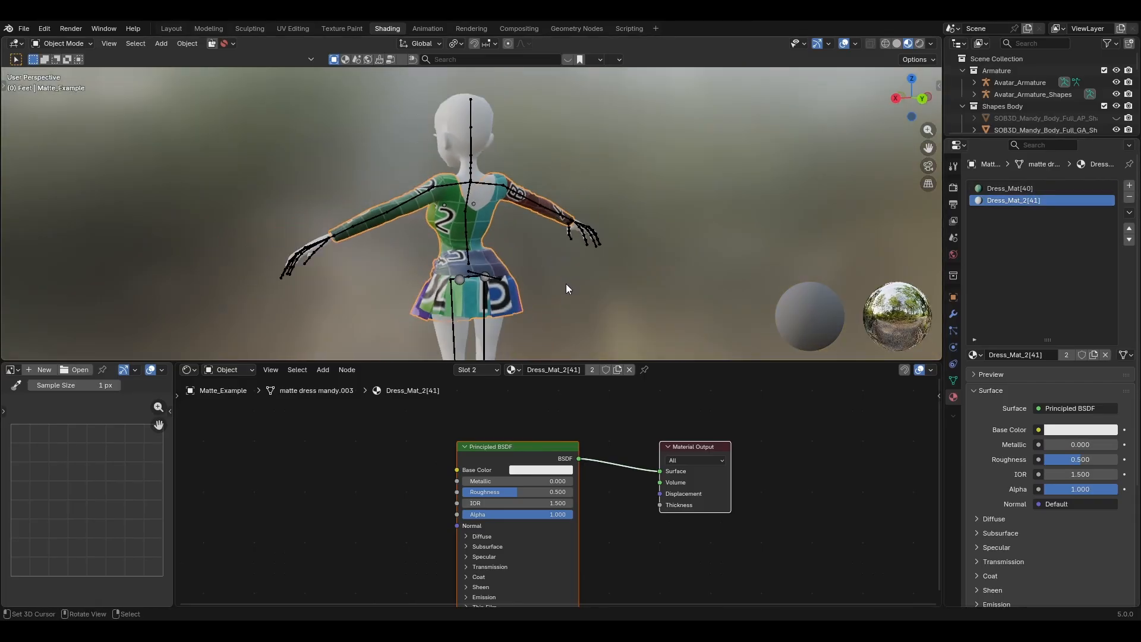
key(Tab)
middle_drag(566, 284, 545, 224)
key(alt+a)
scroll(544, 224, up, 2)
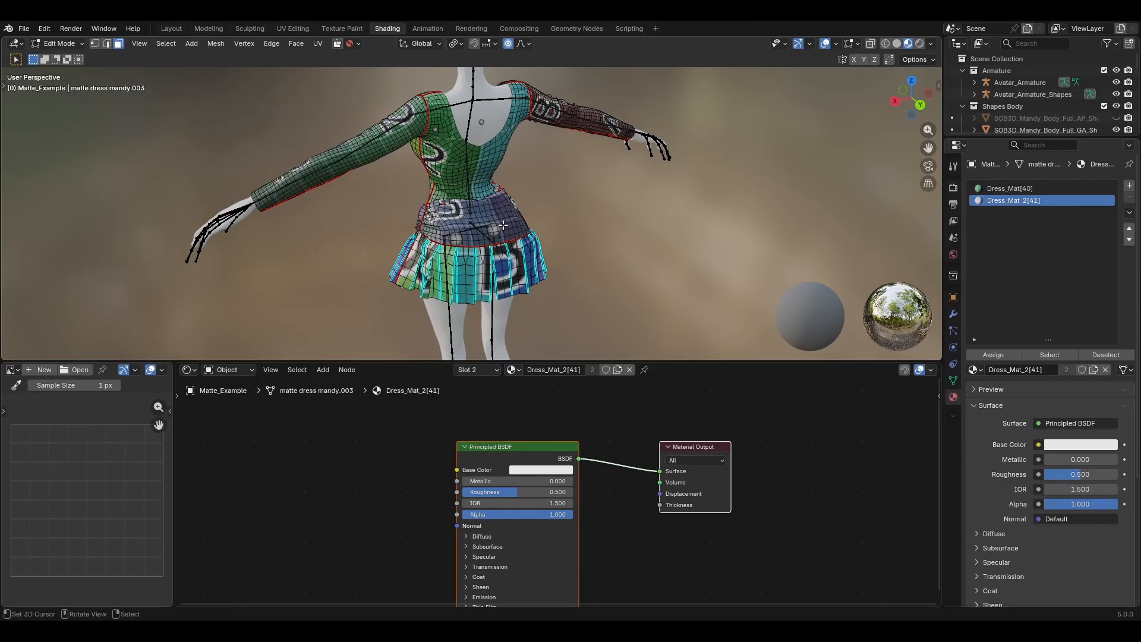
- Examine the dress's bodice, waist and skirt pieces from behind and the side
middle_drag(503, 226, 530, 220)
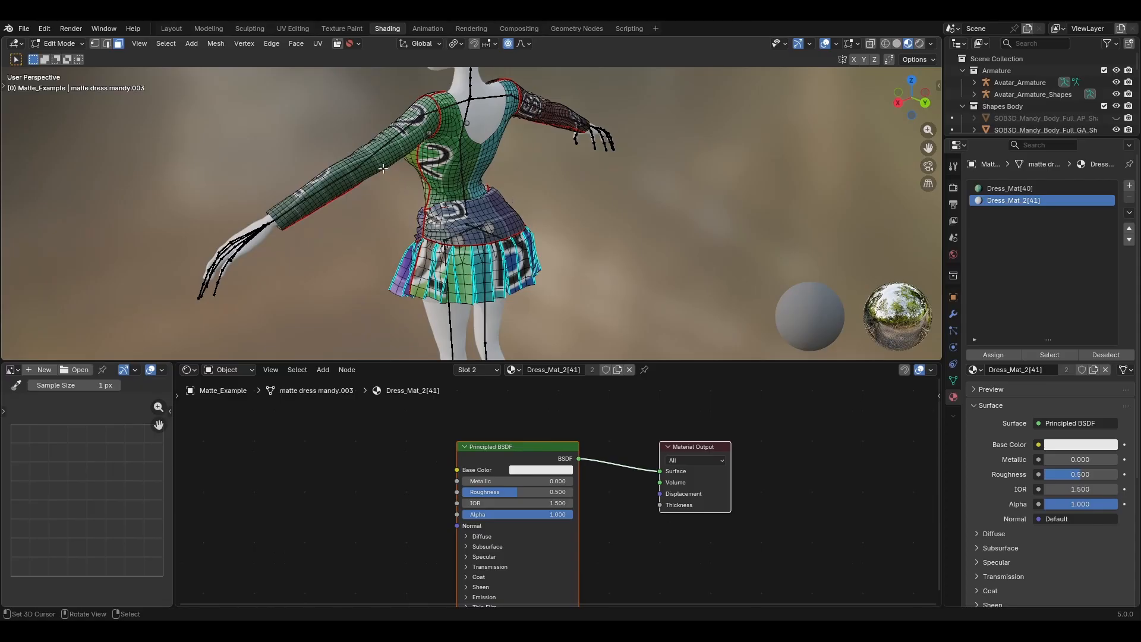
middle_drag(427, 216, 518, 212)
middle_drag(456, 230, 372, 186)
scroll(492, 210, up, 1)
scroll(492, 198, down, 4)
scroll(536, 227, up, 3)
scroll(535, 226, down, 3)
middle_drag(451, 212, 492, 222)
scroll(456, 233, up, 2)
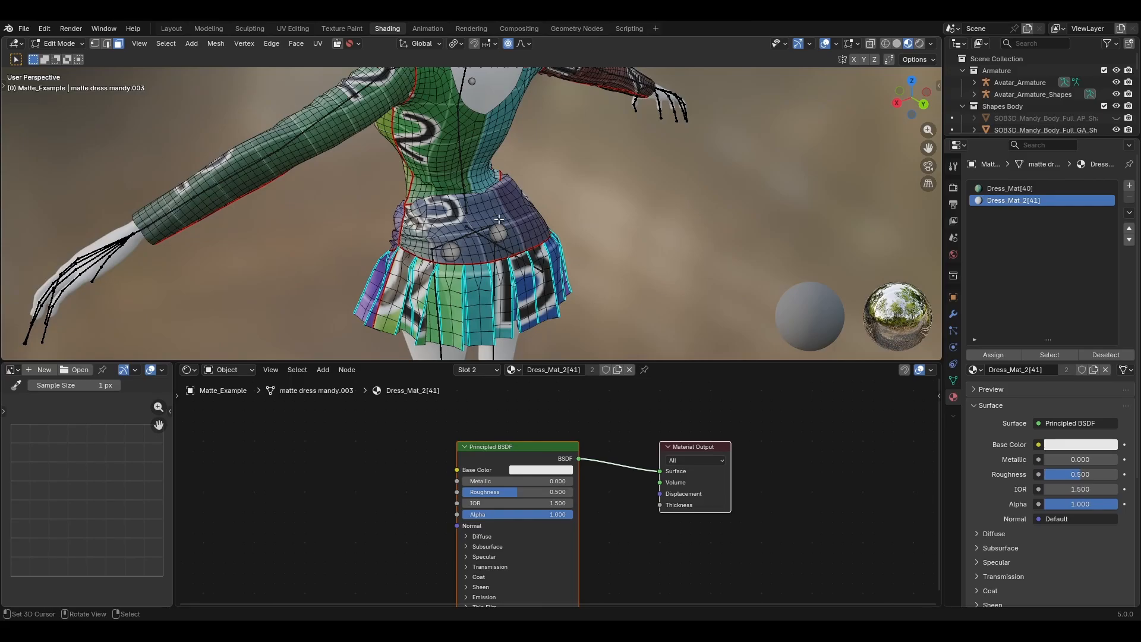
scroll(558, 214, down, 3)
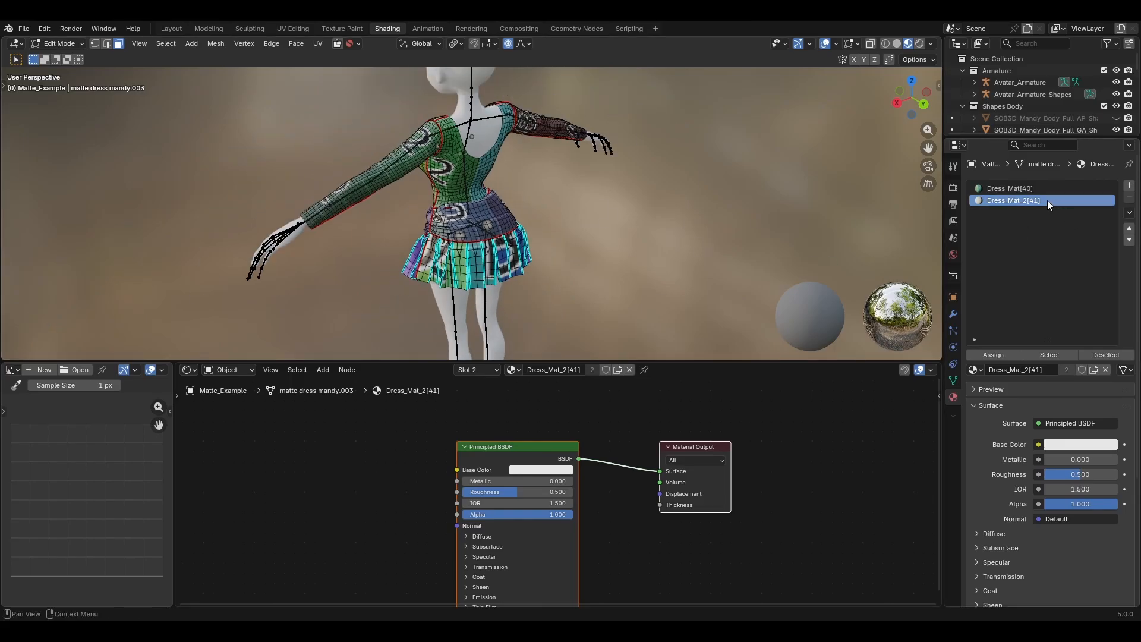
scroll(536, 219, up, 1)
scroll(536, 218, up, 2)
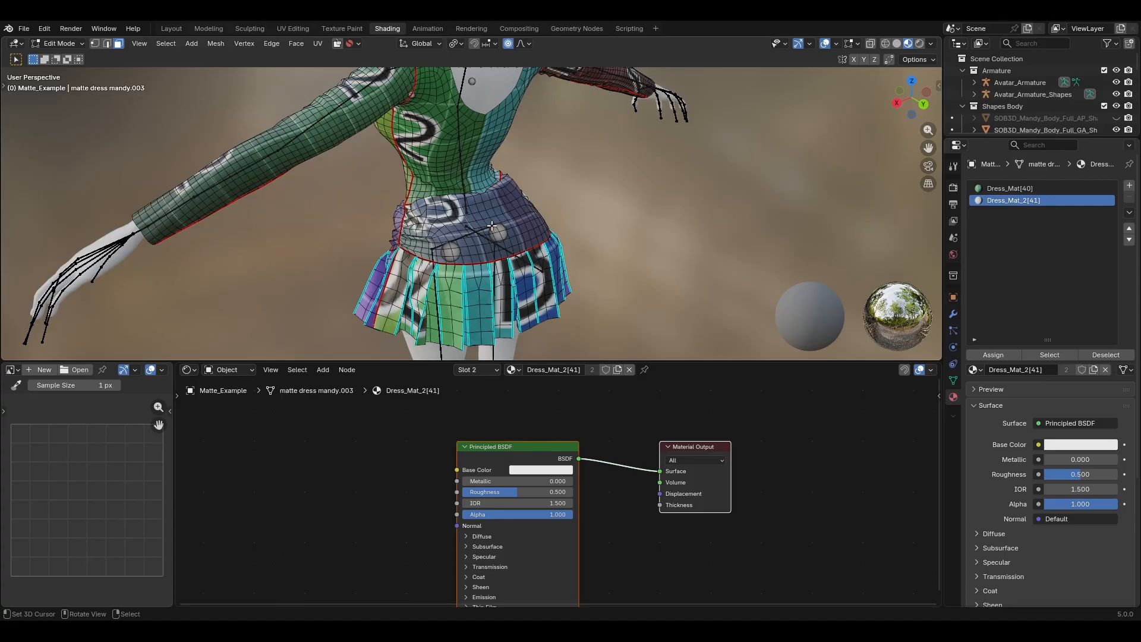
- Select the linked back pieces of the waist, bodice and skirt and assign them to Dress_Mat_2[41]
key(l)
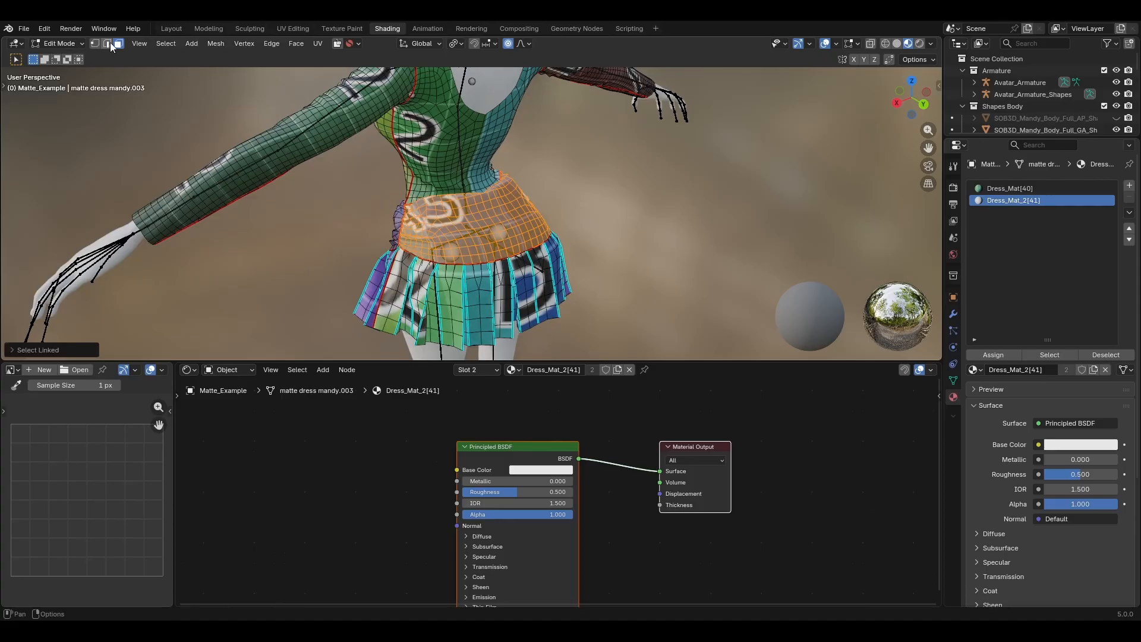
key(l)
scroll(455, 156, down, 4)
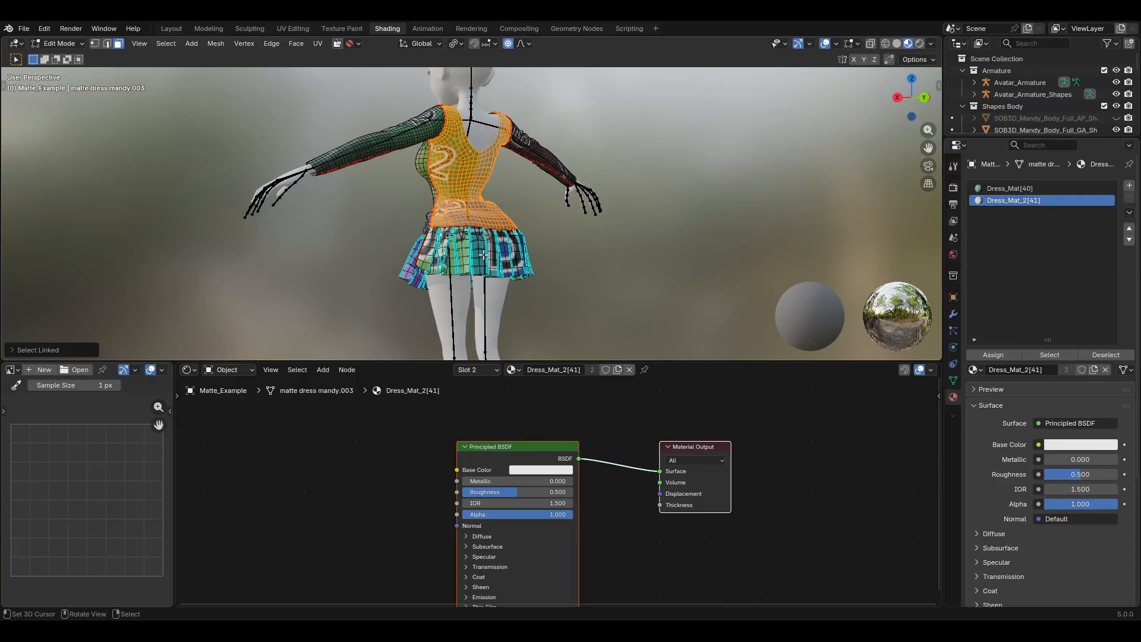
key(l)
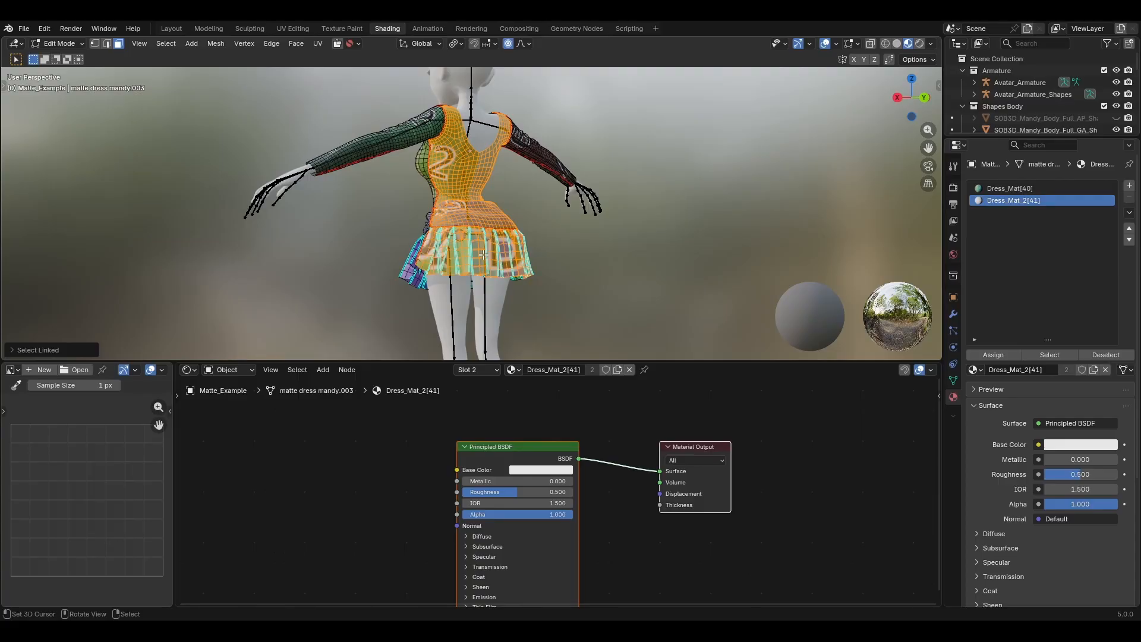
click(994, 354)
- Select the dress's front bodice, waist and skirt pieces plus both sleeves, leaving the back pieces unselected
middle_drag(440, 226, 485, 243)
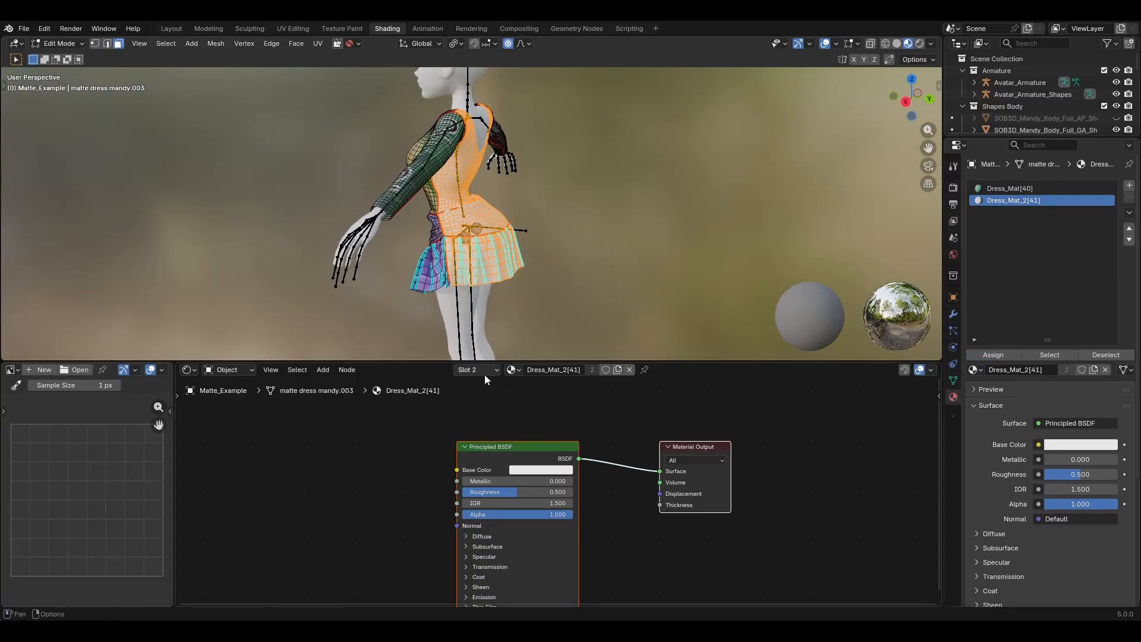
middle_drag(392, 316, 486, 279)
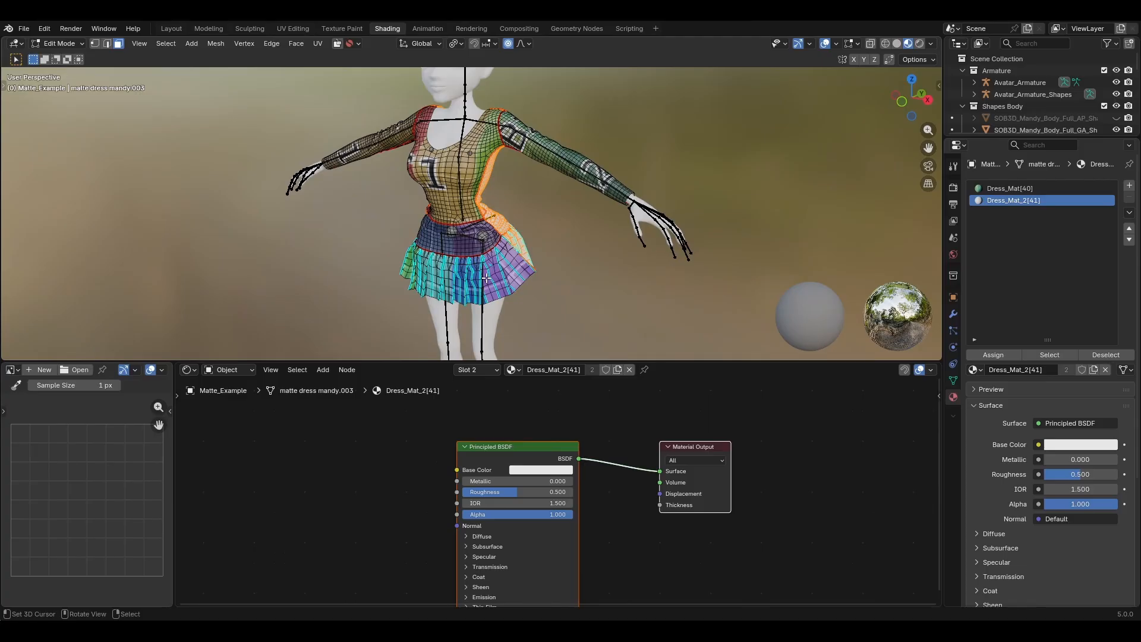
key(ctrl)
key(ctrl+l)
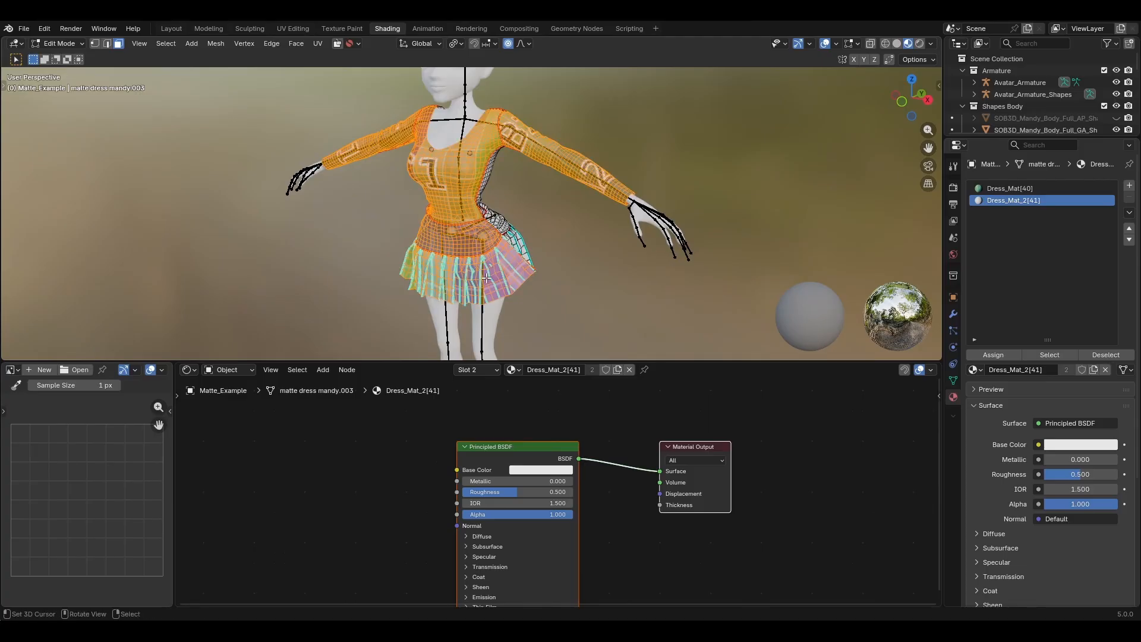
- Pack all the selected pieces' UV islands in the UV Editing workspace, using Exact Shape (Concave) with scaling on, rotation off and a 0.100 margin
click(288, 29)
scroll(279, 245, down, 1)
key(a)
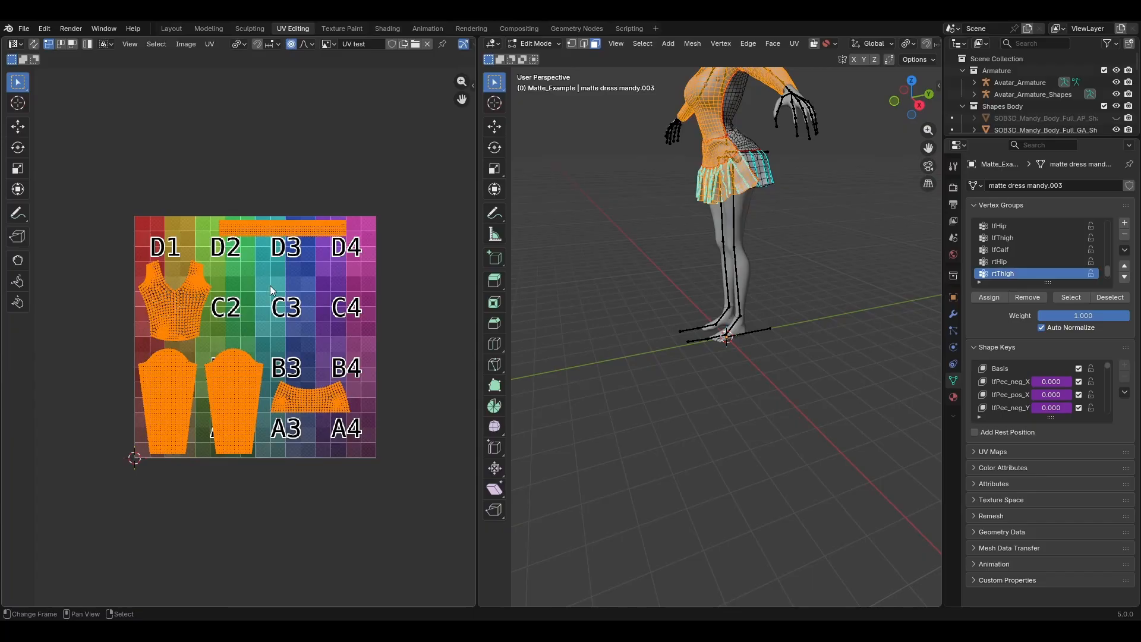
click(210, 45)
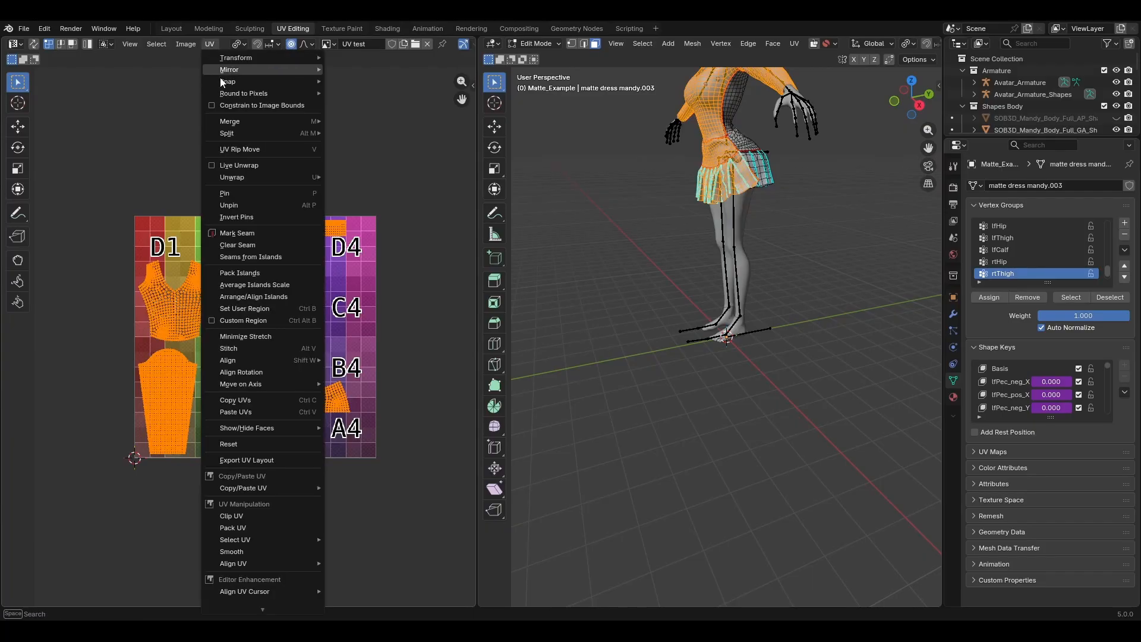
click(260, 272)
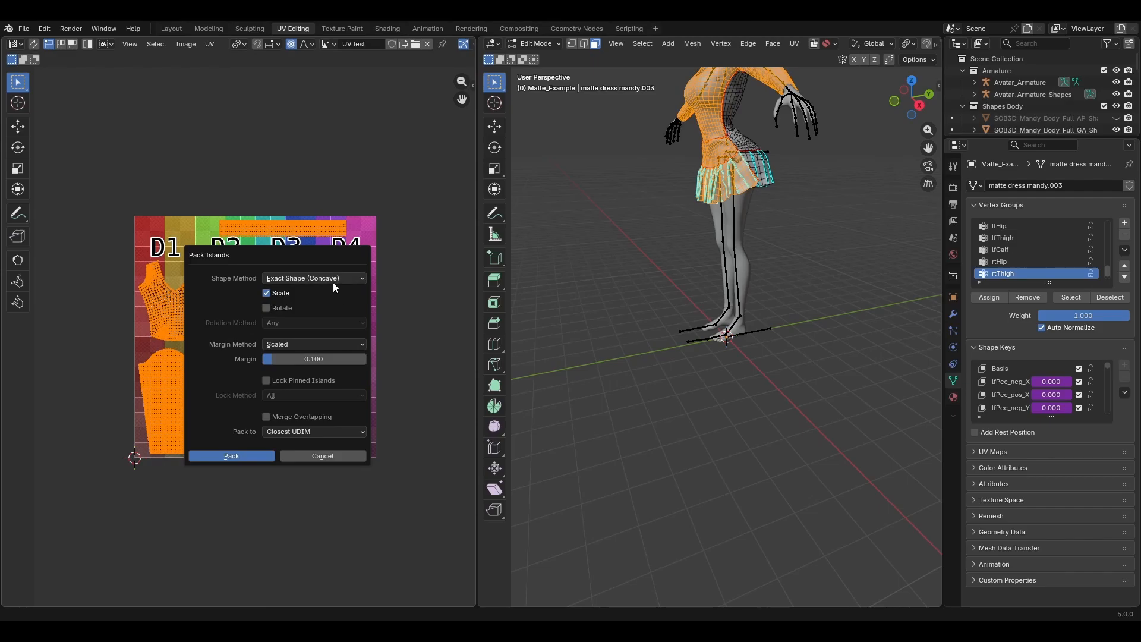
click(245, 454)
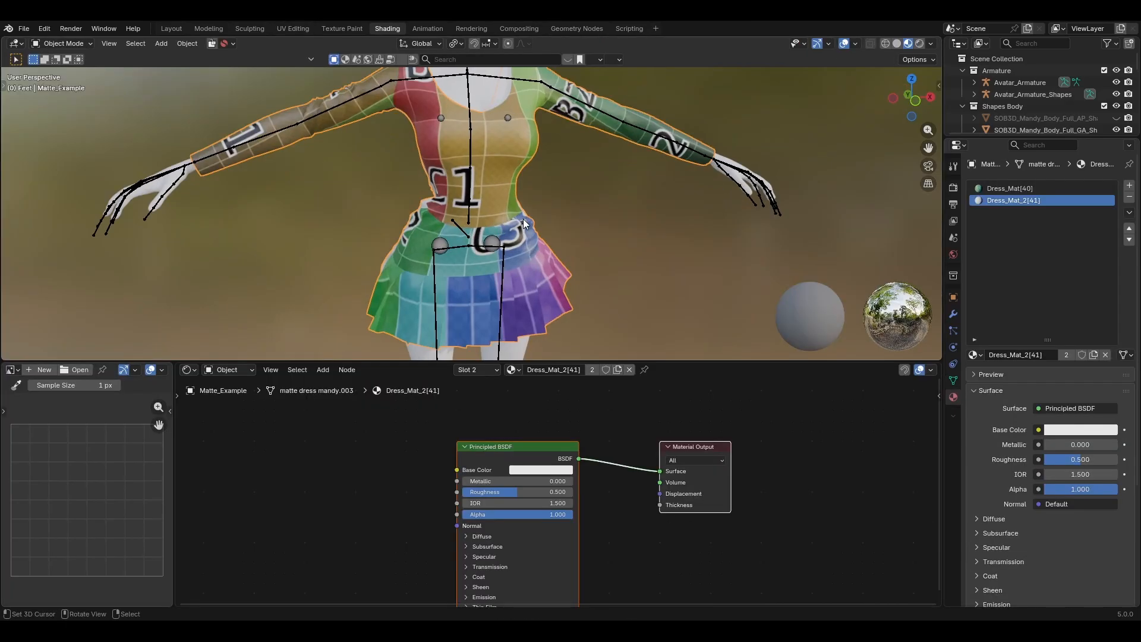
- Deselect the dress object and inspect the color grid on its front with the repacked UVs
key(alt+a)
mouse_move(523, 219)
middle_down()
mouse_move(566, 227)
mouse_move(465, 229)
mouse_move(532, 220)
middle_up()
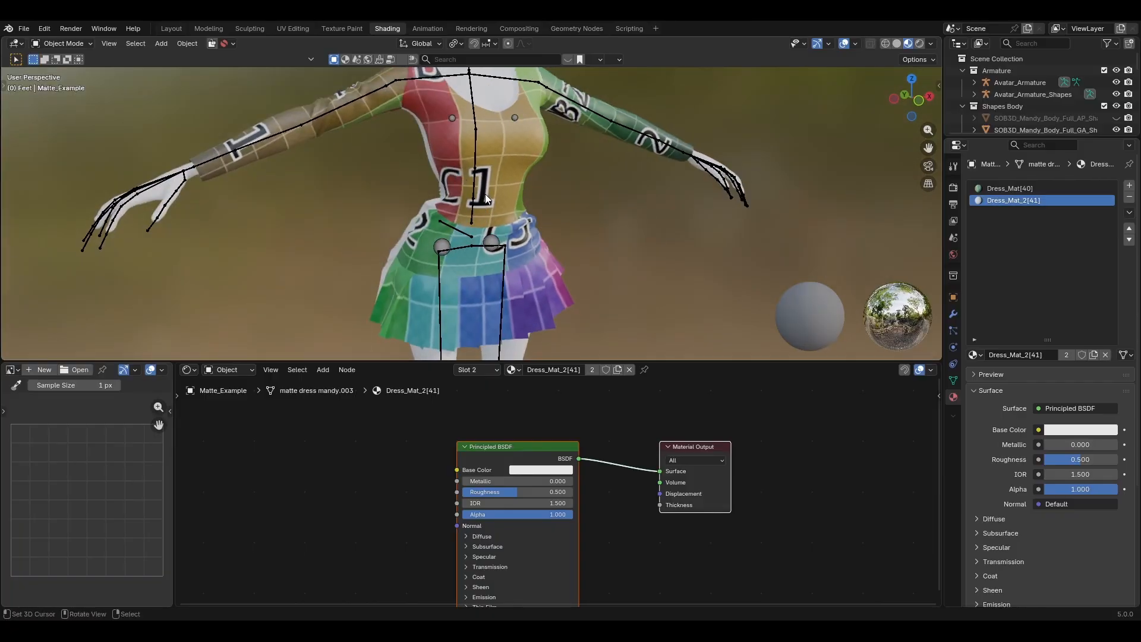
scroll(487, 205, up, 4)
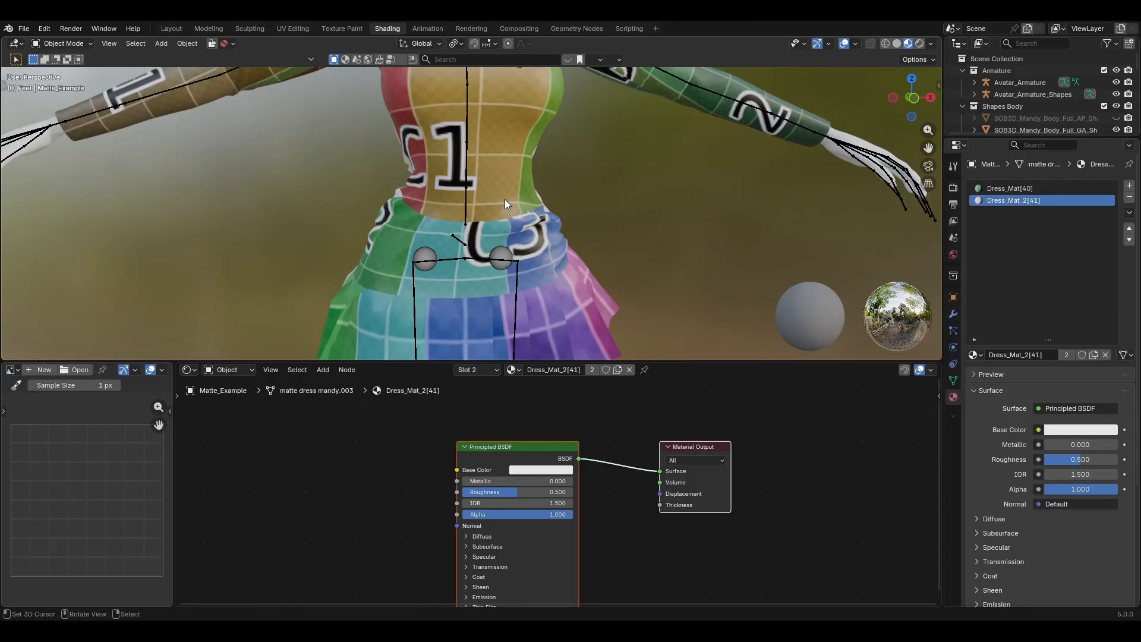
scroll(505, 199, down, 5)
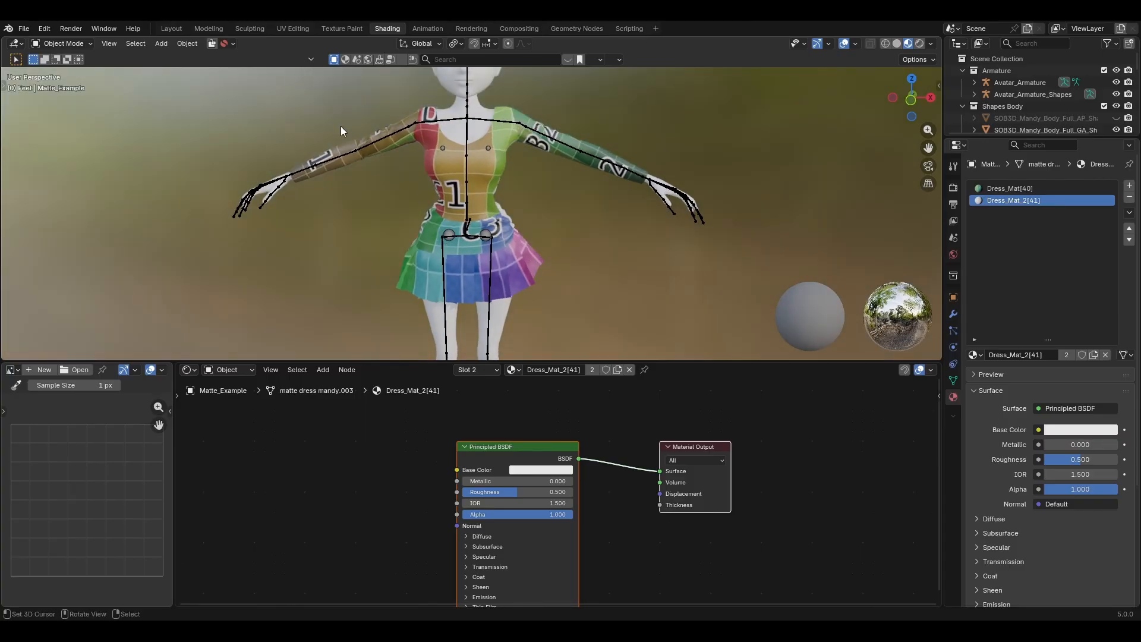
- Select only the dress's front bodice piece in Edit Mode and show its UVs in the UV Editing workspace
key(Tab)
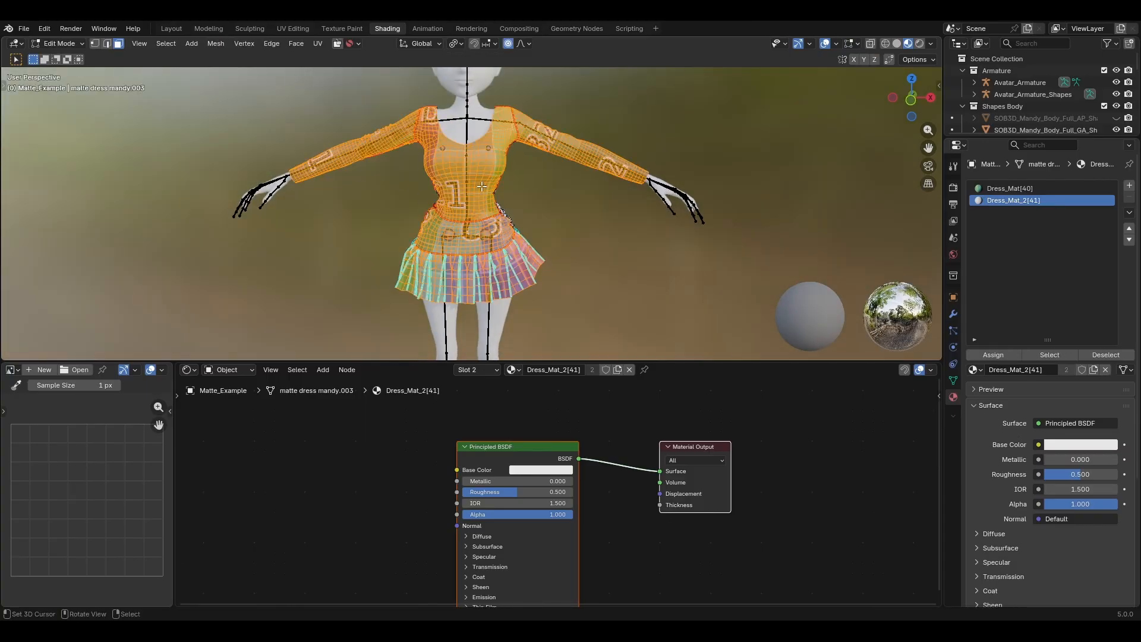
key(alt+a)
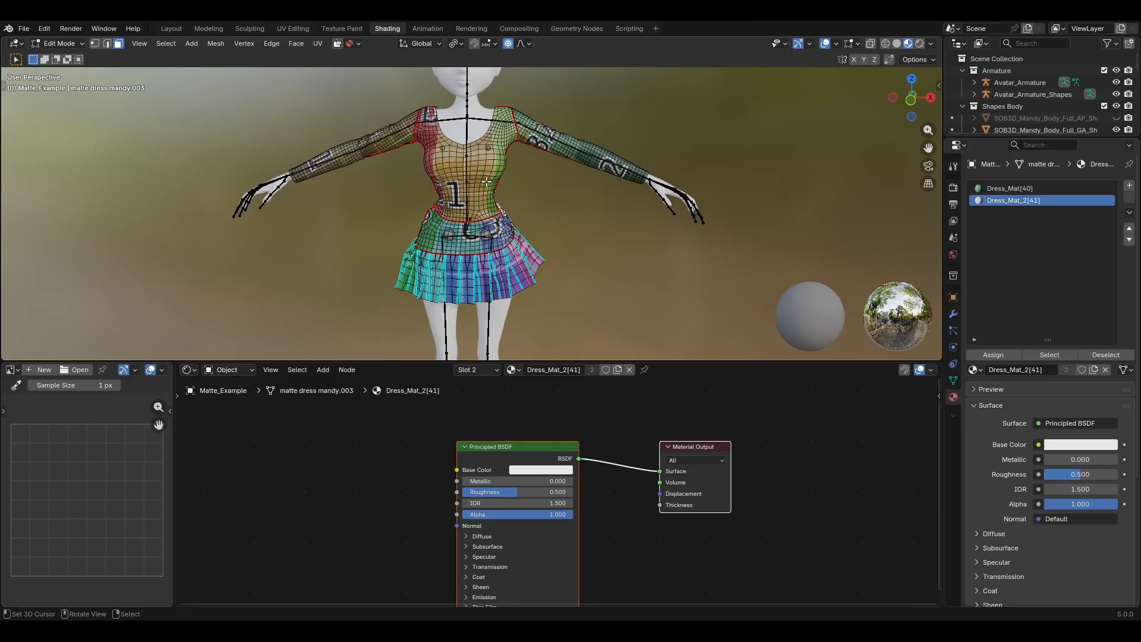
key(ctrl+l)
click(293, 28)
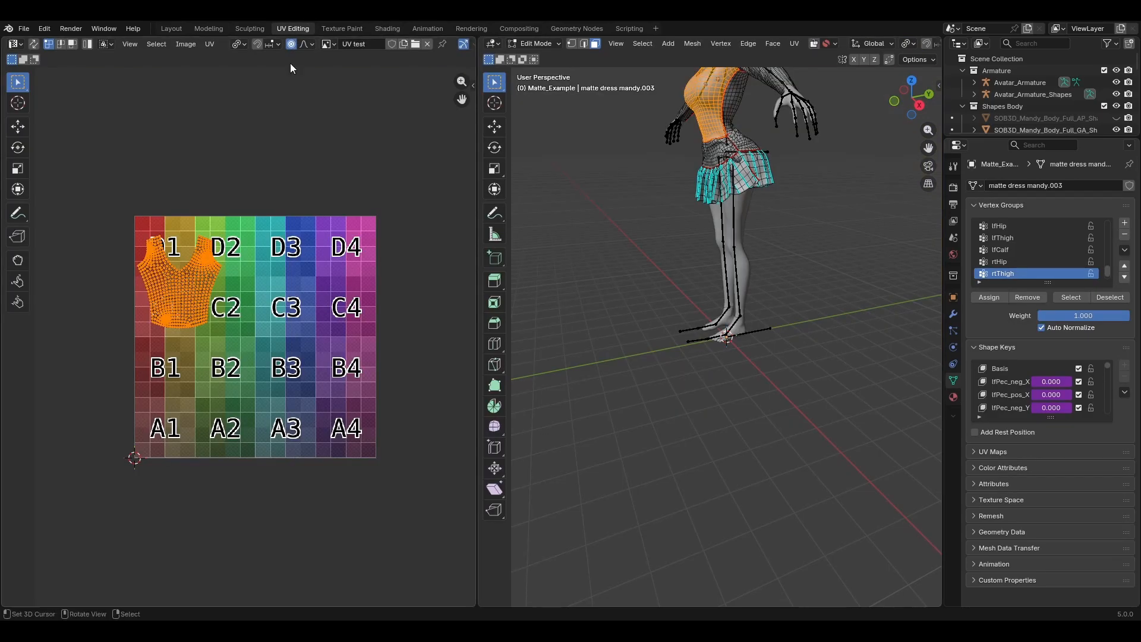
- Move the front bodice's UV island to the middle of the UV test image and enlarge it to nearly fill the tile's height
key(g)
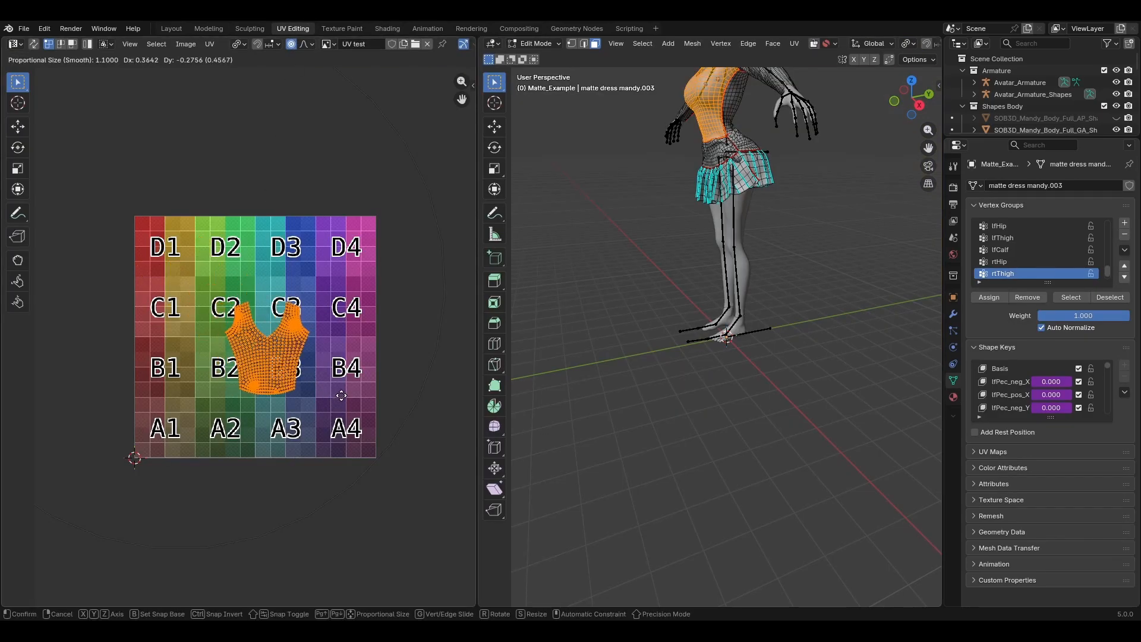
click(324, 390)
key(s)
click(398, 416)
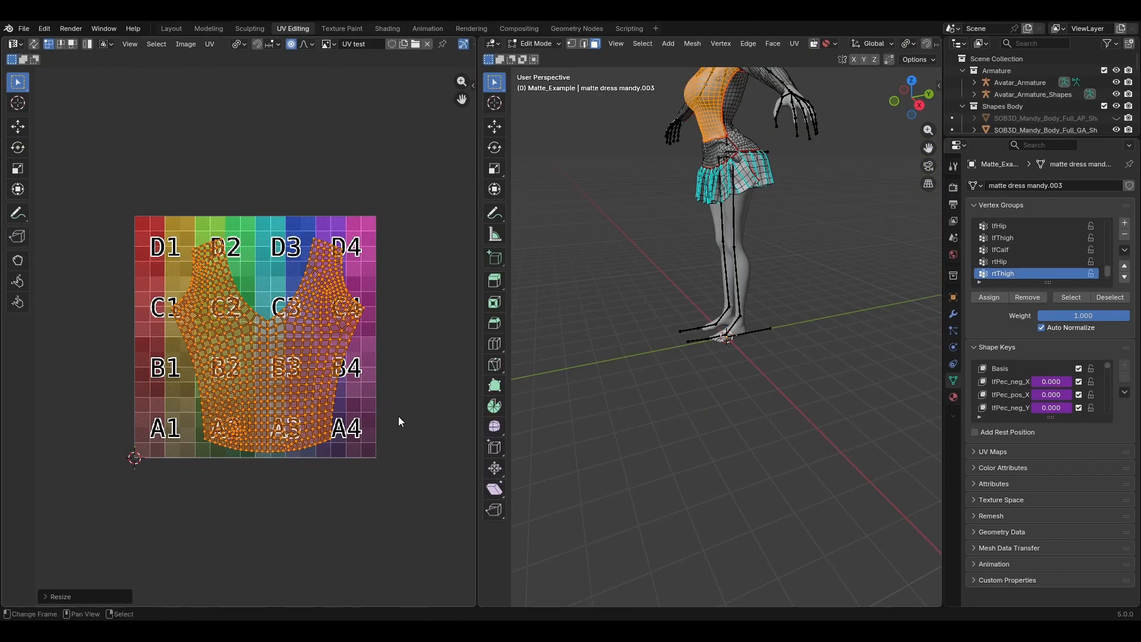
key(s)
click(404, 422)
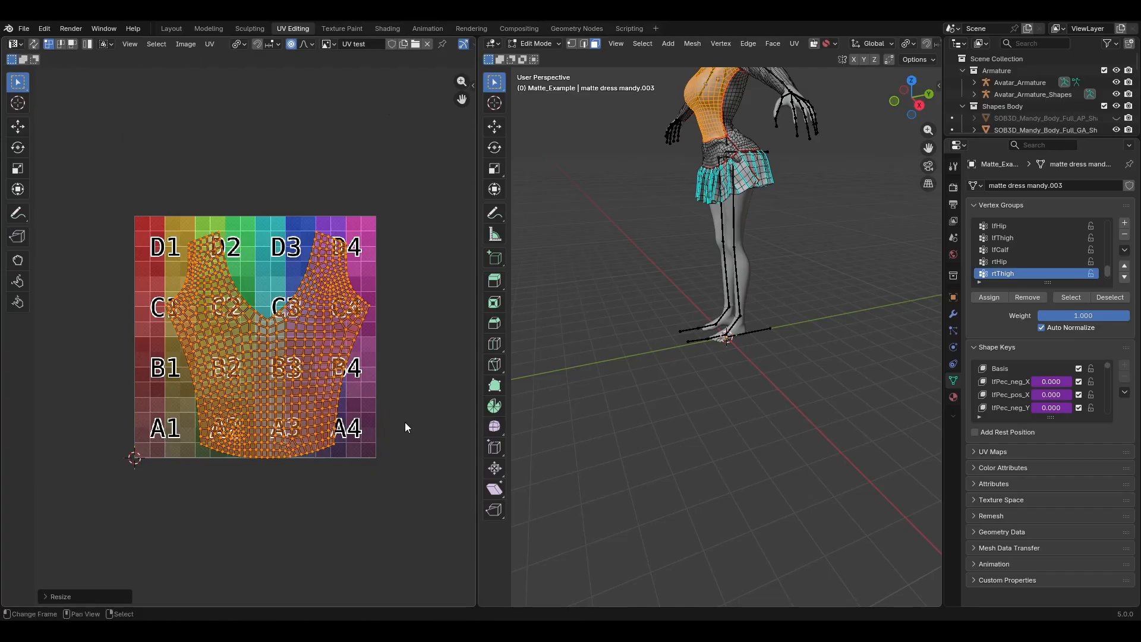
key(g)
click(393, 424)
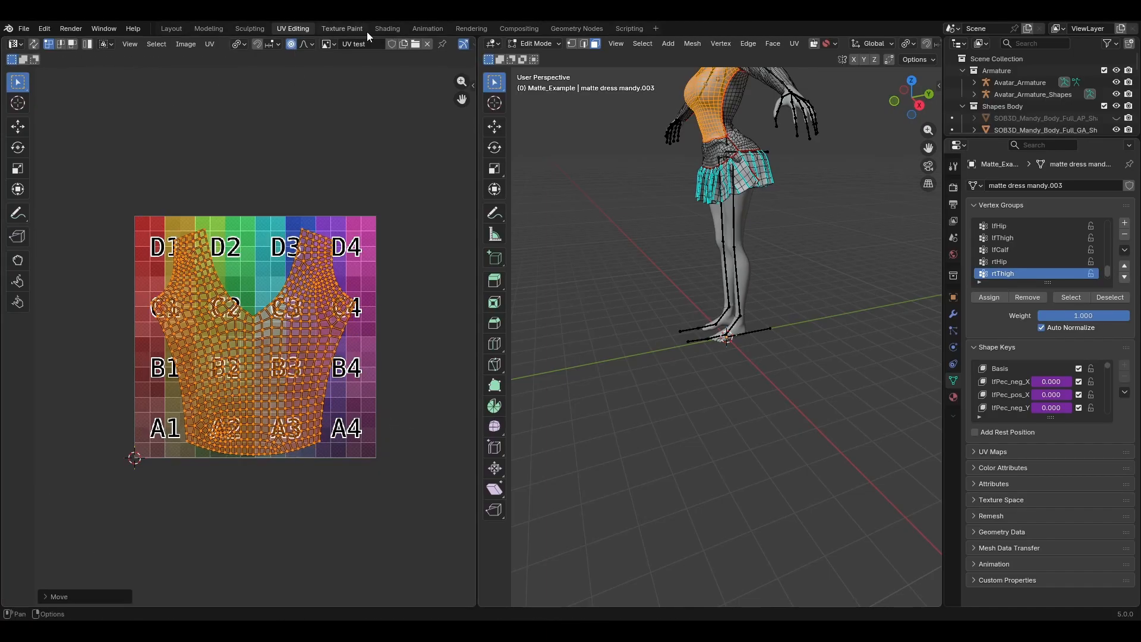
- Inspect the color grid on the dress's front bodice in the Shading workspace with its enlarged UV island
click(388, 28)
scroll(510, 250, up, 5)
middle_drag(522, 251, 579, 224)
scroll(575, 224, up, 5)
scroll(543, 208, down, 7)
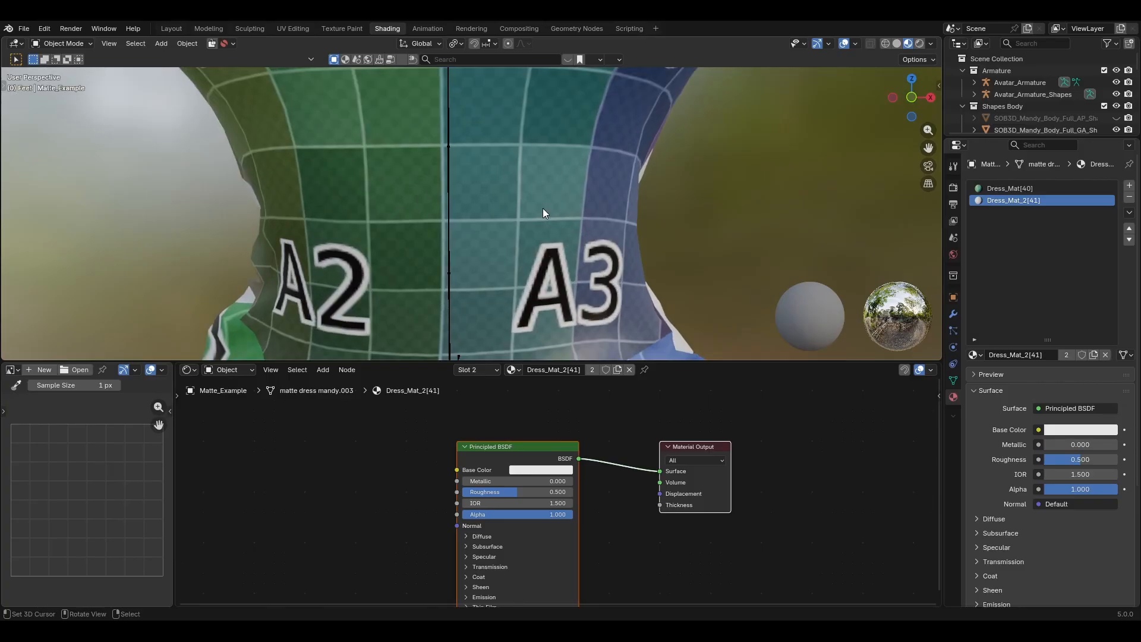
middle_drag(530, 221, 416, 215)
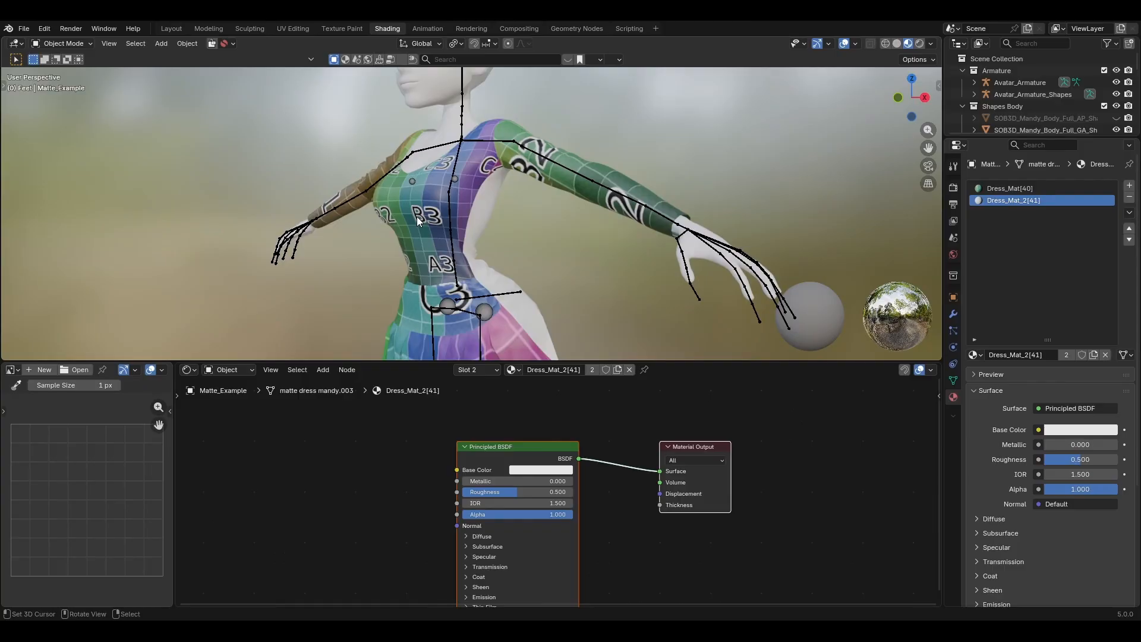
middle_drag(430, 218, 475, 255)
- Select all dress faces assigned to Dress_Mat_2[41] in Edit Mode and show their UVs in the UV Editing workspace
click(499, 255)
key(Tab)
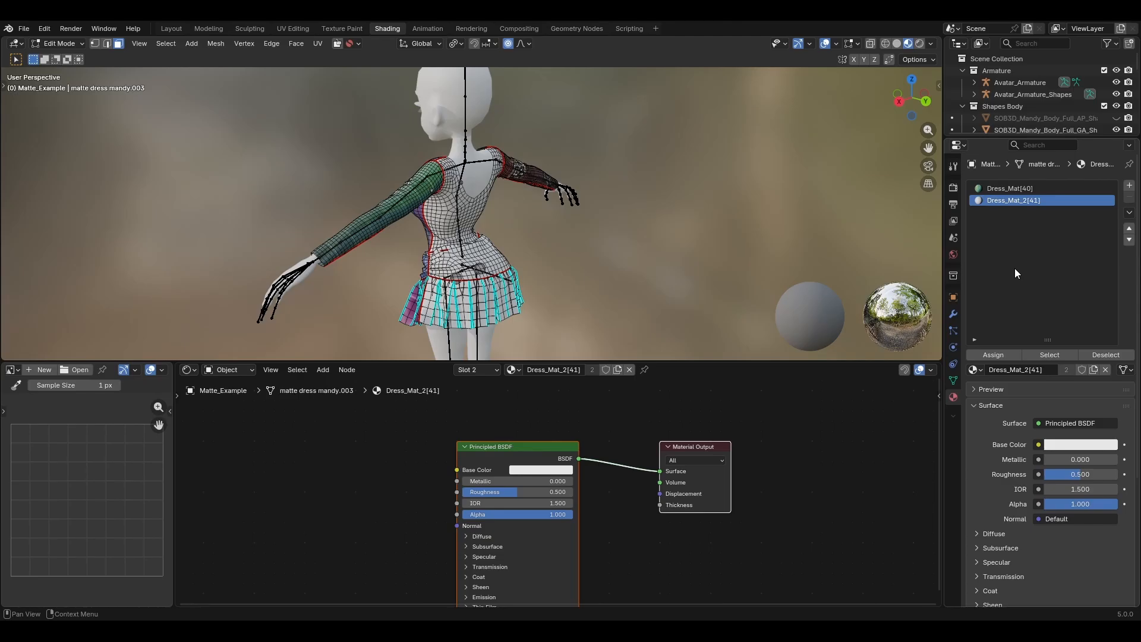
click(1051, 355)
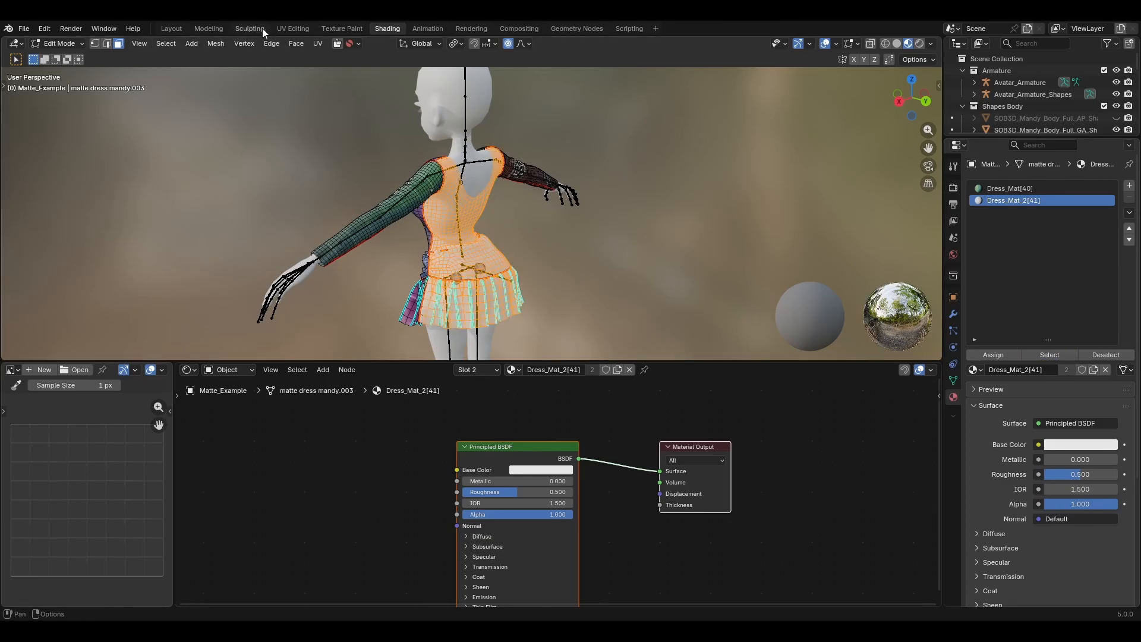
click(291, 28)
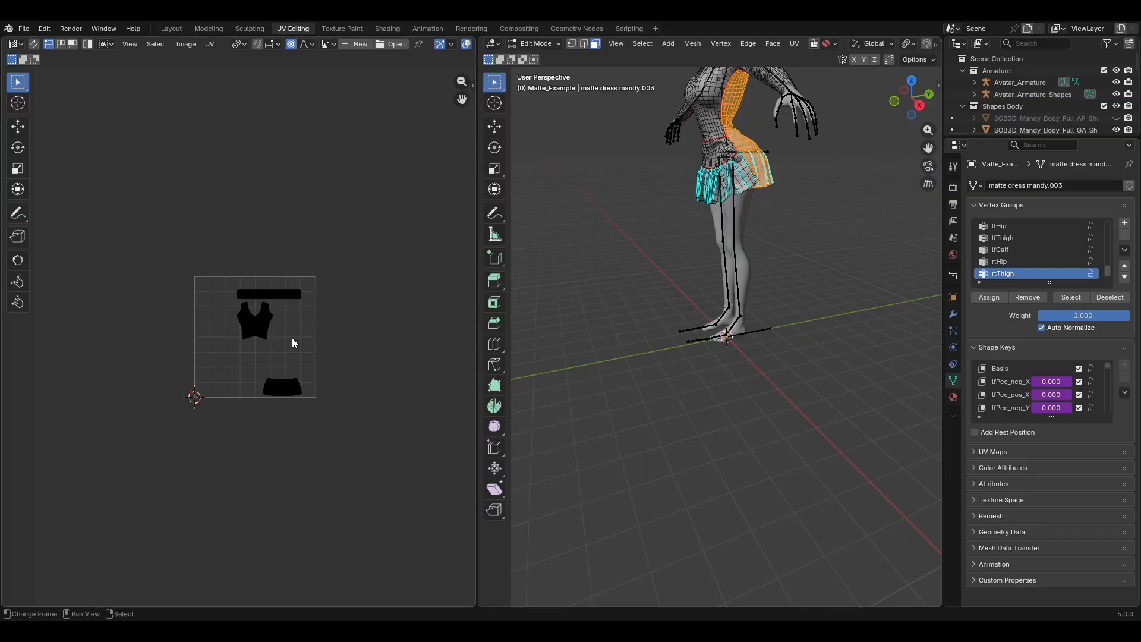
- Select all of the Dress_Mat_2[41] UV islands and scale them up by about 1.96
scroll(292, 339, up, 5)
scroll(292, 339, down, 3)
key(a)
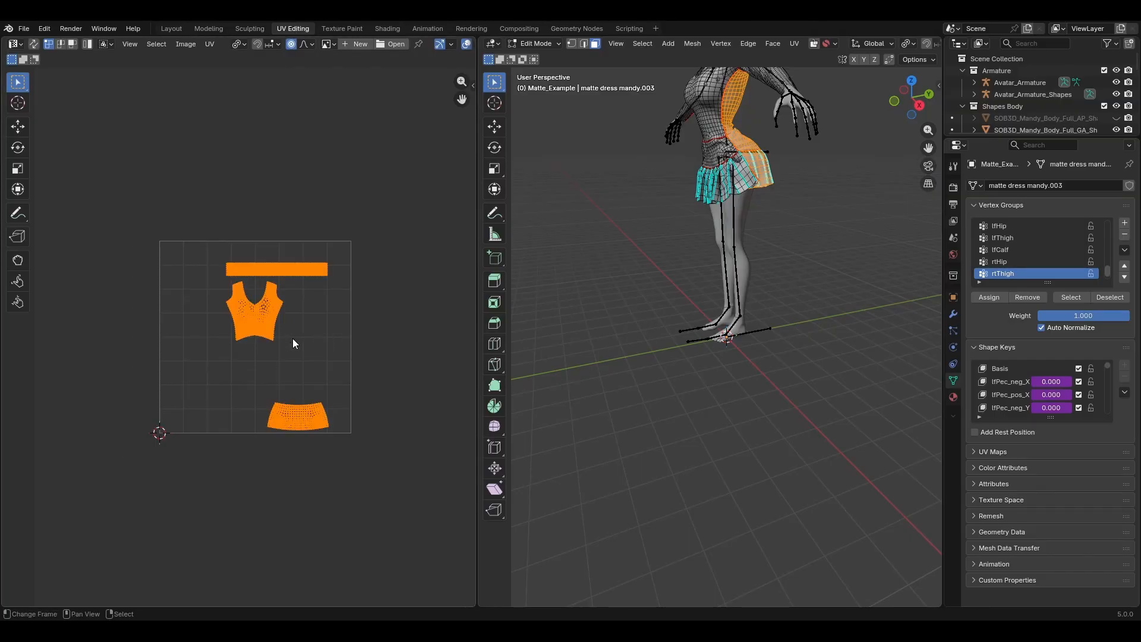
key(s)
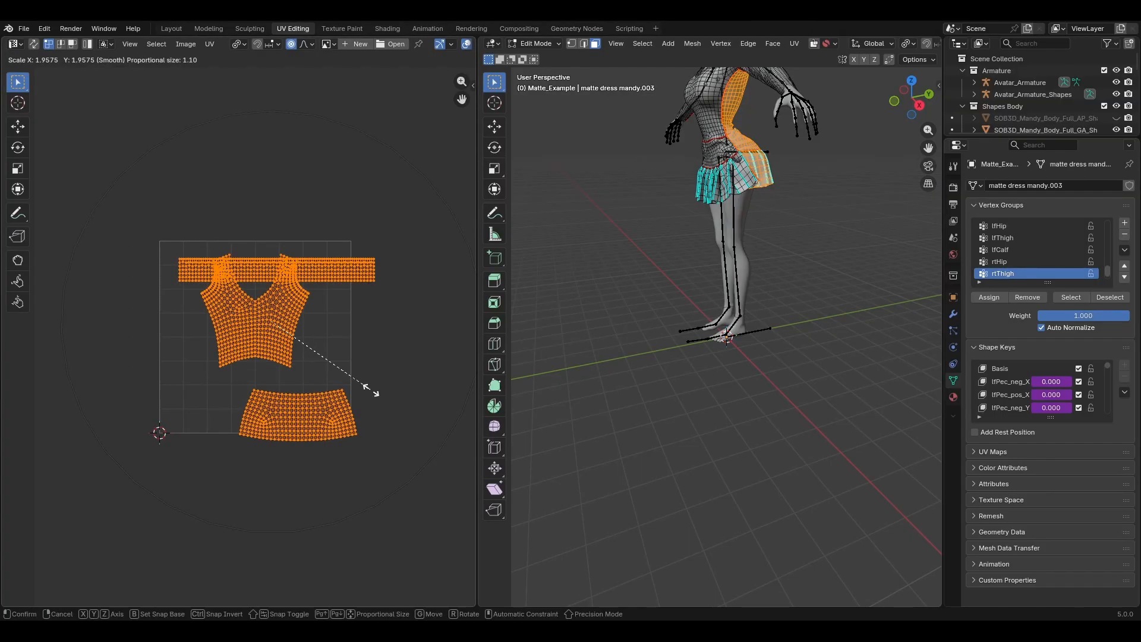
click(373, 385)
scroll(372, 385, up, 2)
click(372, 385)
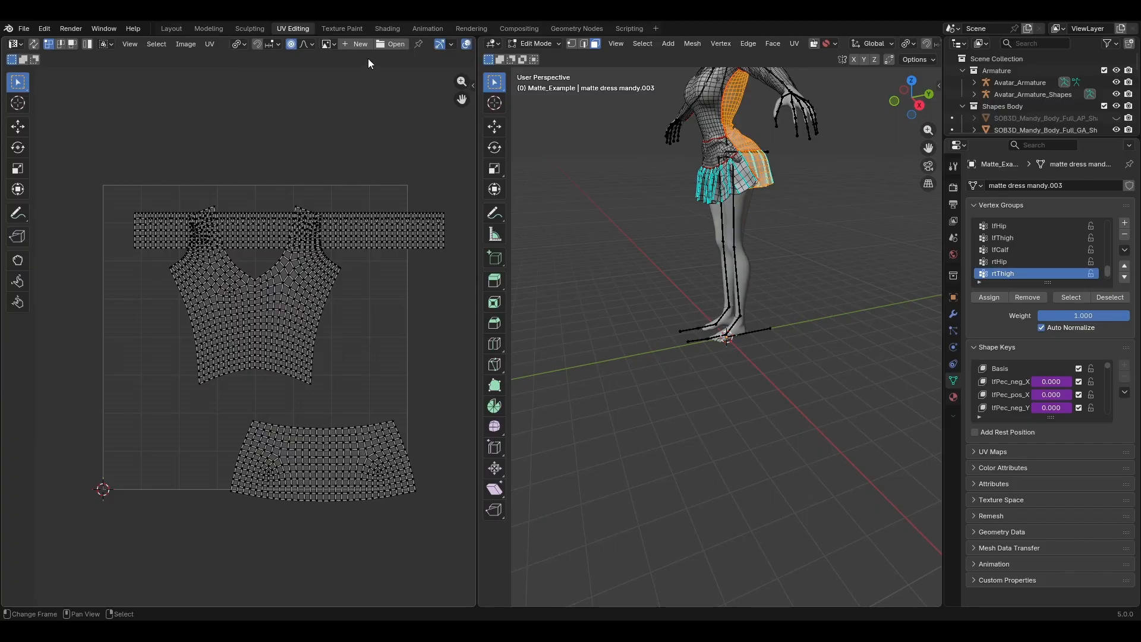
- Pack all the Dress_Mat_2[41] UV islands using Exact Shape (Concave), with scaling on, rotation off and a 0.100 margin
click(389, 25)
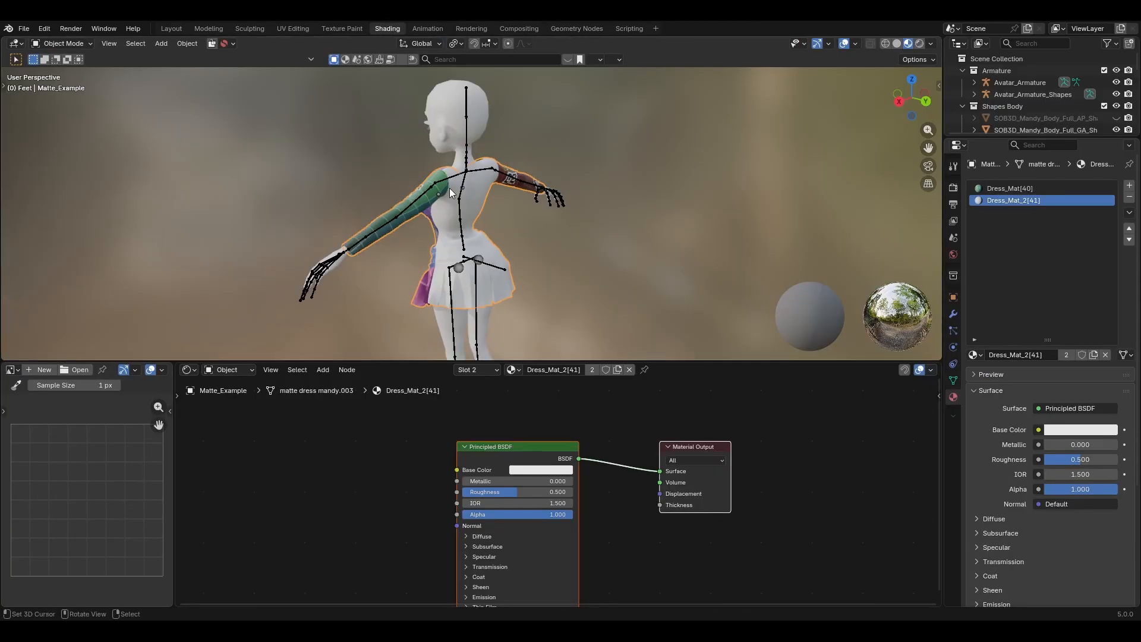
click(282, 27)
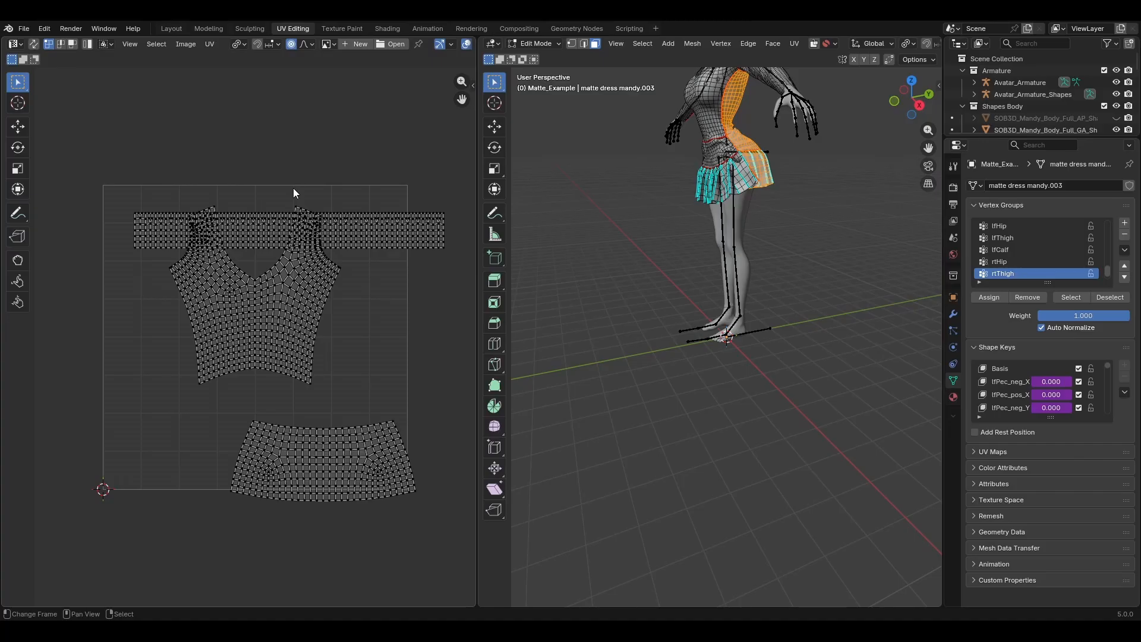
key(a)
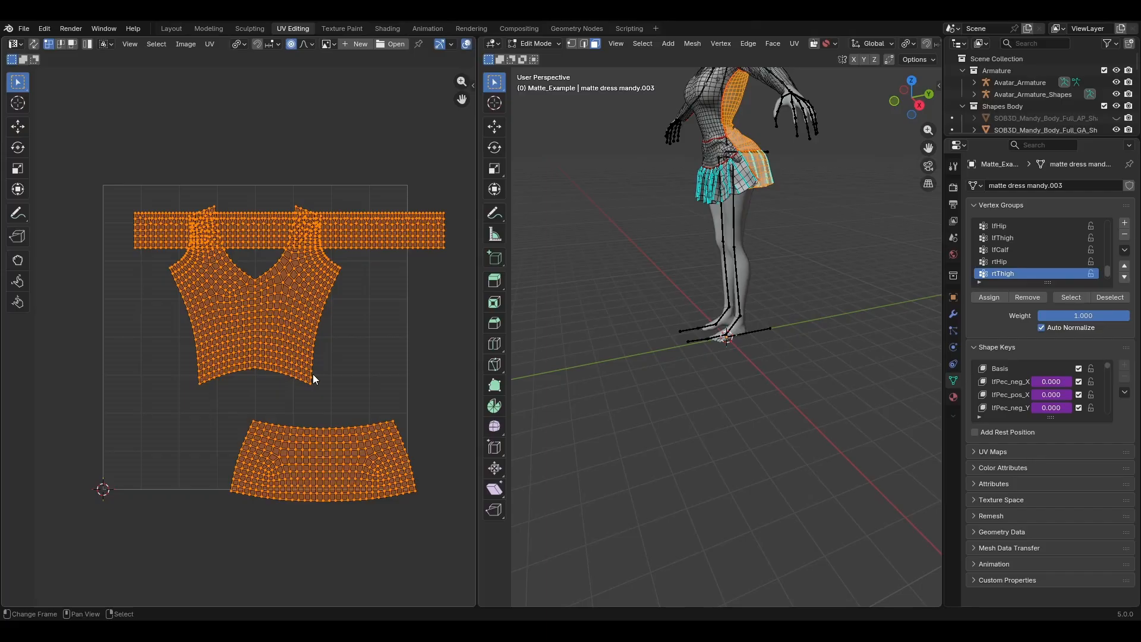
scroll(336, 302, down, 2)
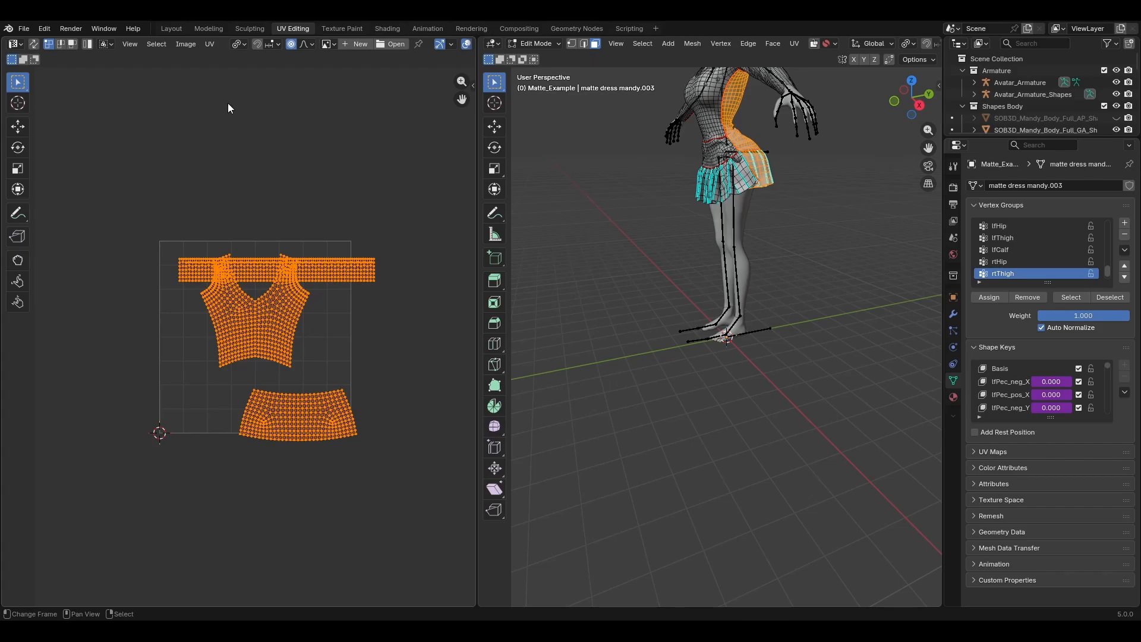
click(211, 44)
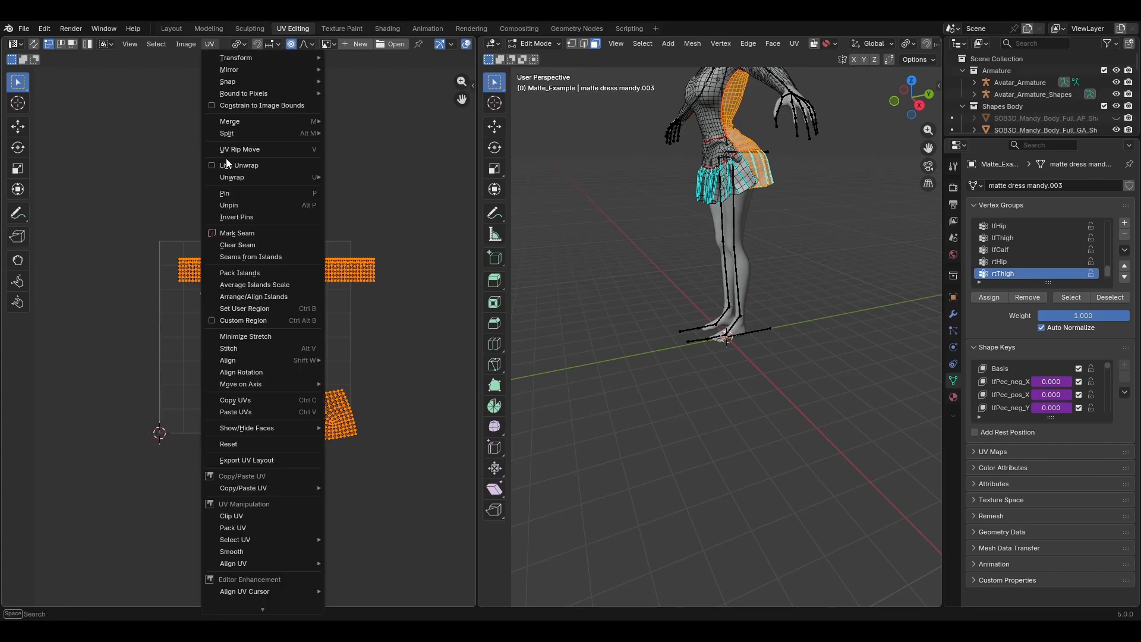
click(252, 276)
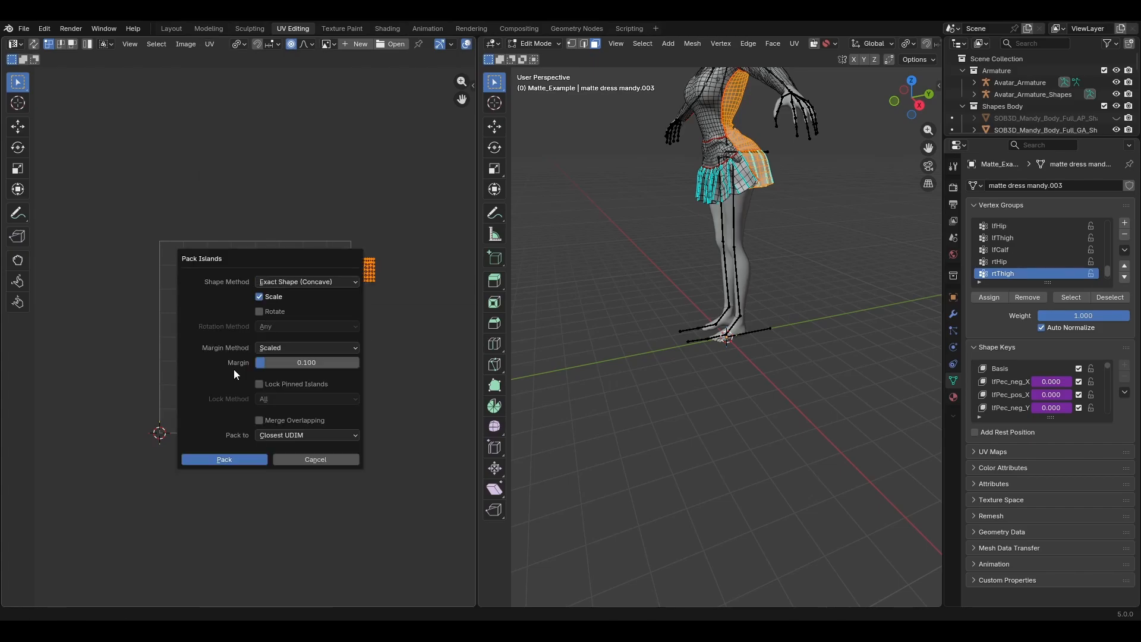
click(233, 455)
scroll(233, 457, up, 2)
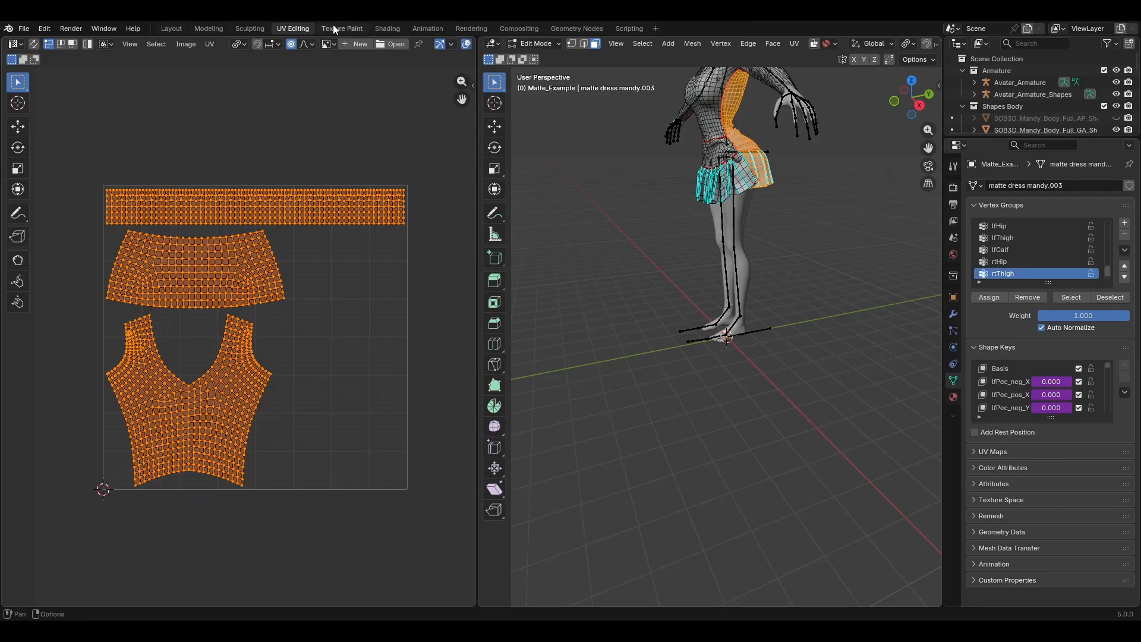
- Add an Image Texture node beside the Principled BSDF of Dress_Mat_2[41] in the Shading workspace
click(389, 30)
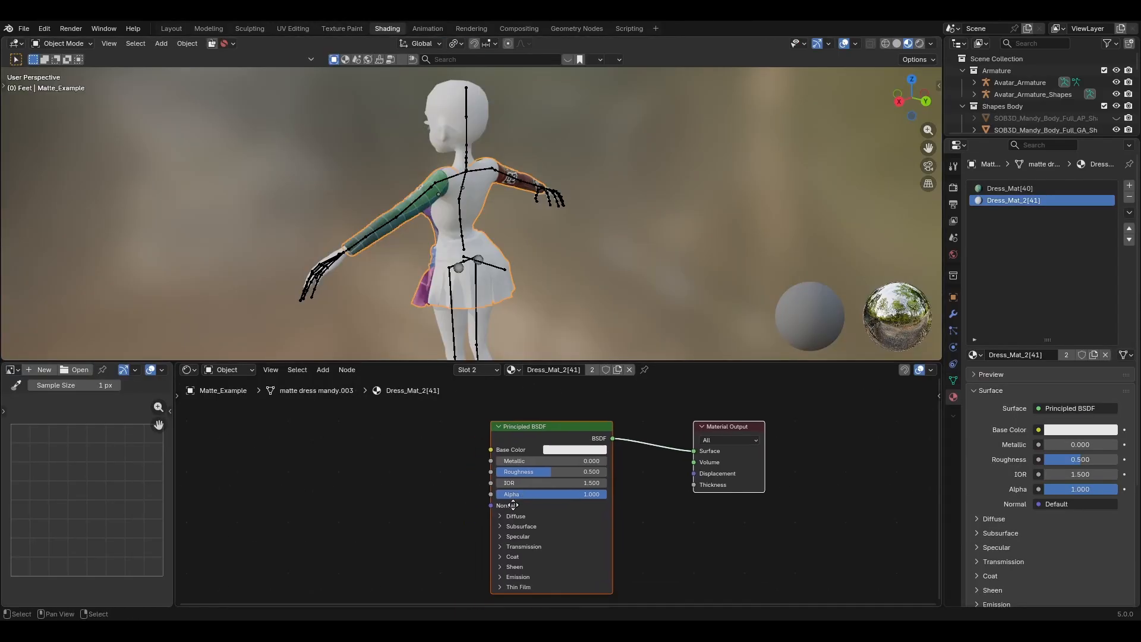
key(shift+a)
text(imag)
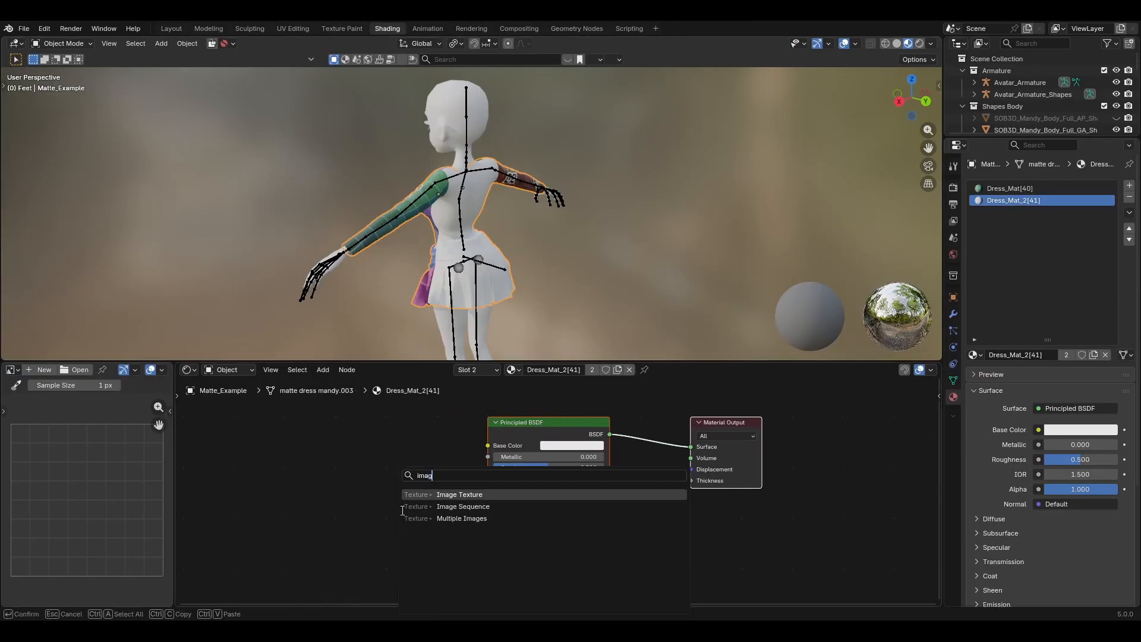
key(Return)
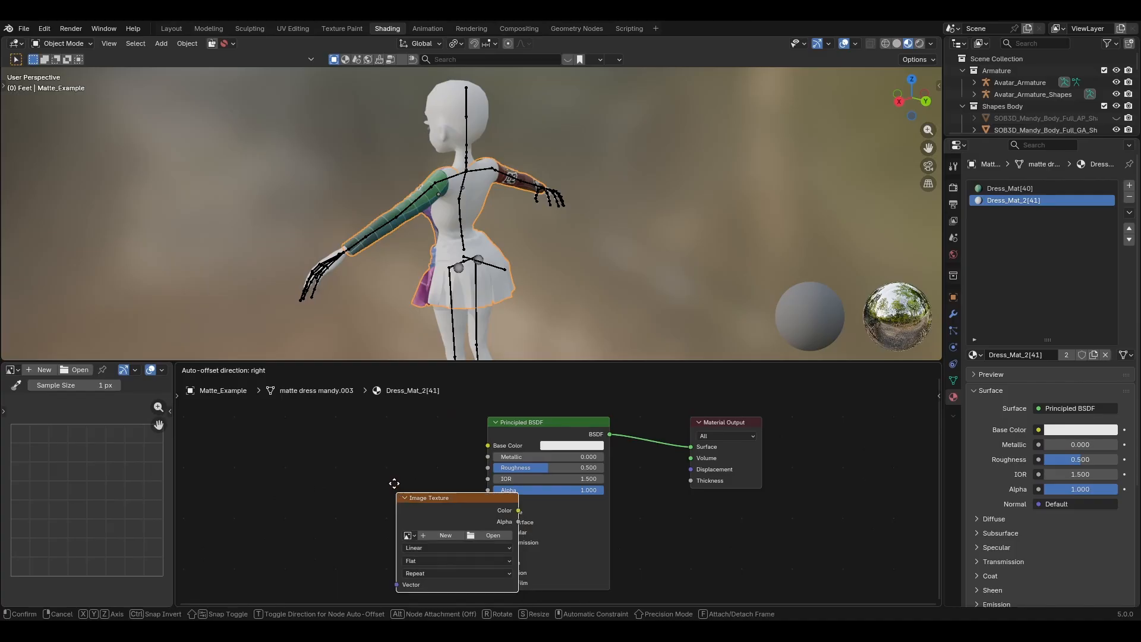
click(360, 452)
- Create a 512 x 512 px Color Grid image in the Image Texture node and connect its Color output to Base Color
click(398, 486)
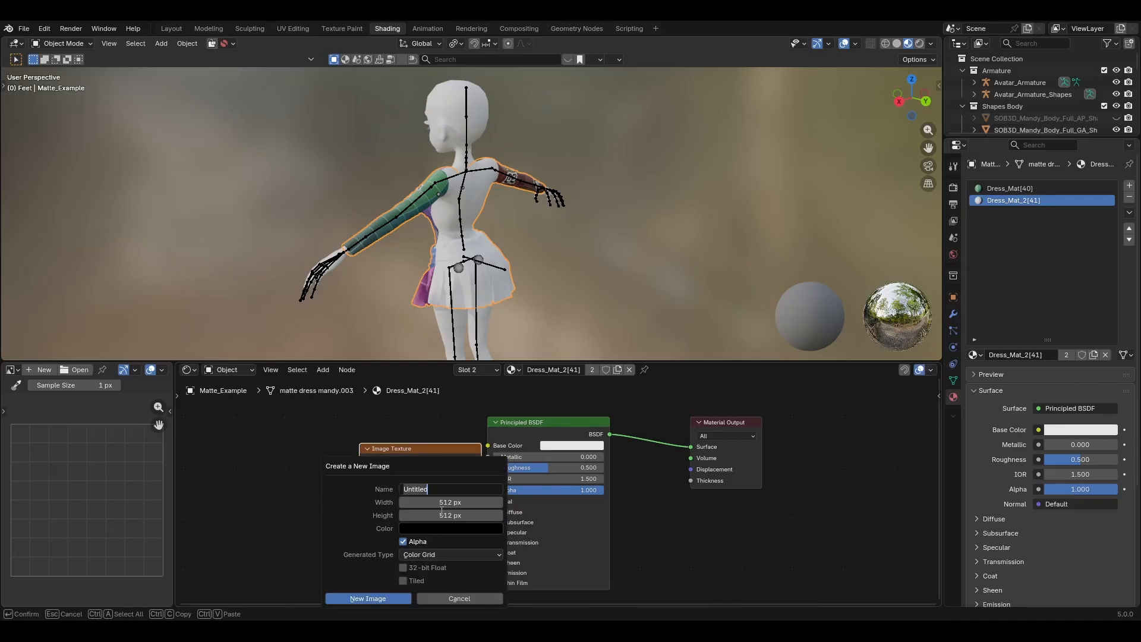
click(411, 555)
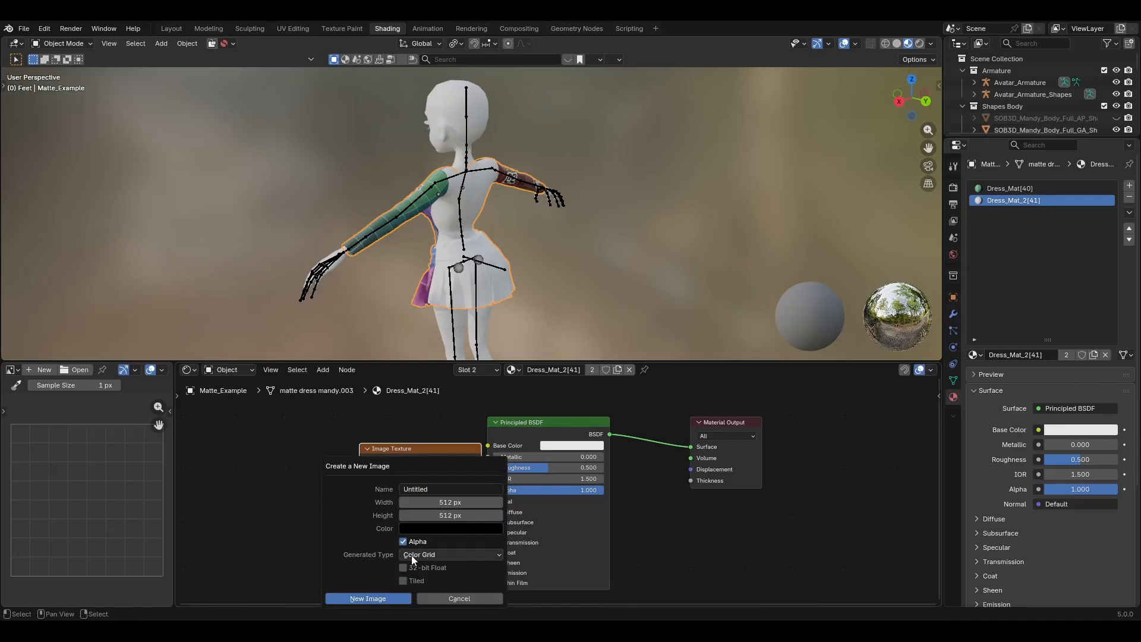
click(435, 550)
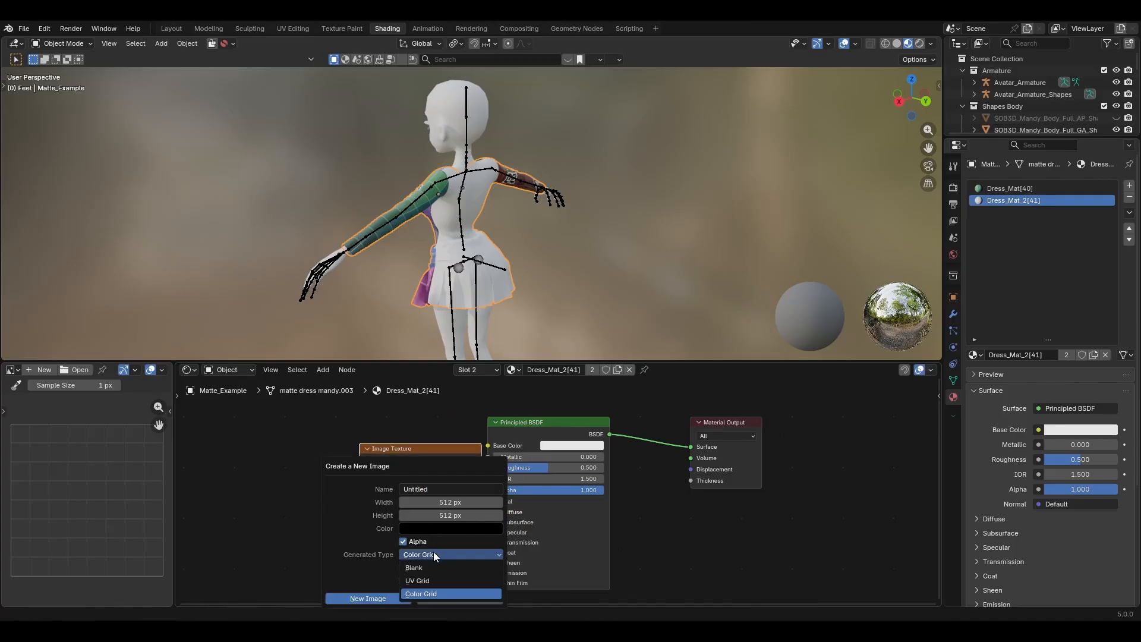
click(374, 597)
drag(481, 461, 488, 445)
- Inspect the color grid on the dress's back and compare it with the front view
scroll(515, 277, up, 5)
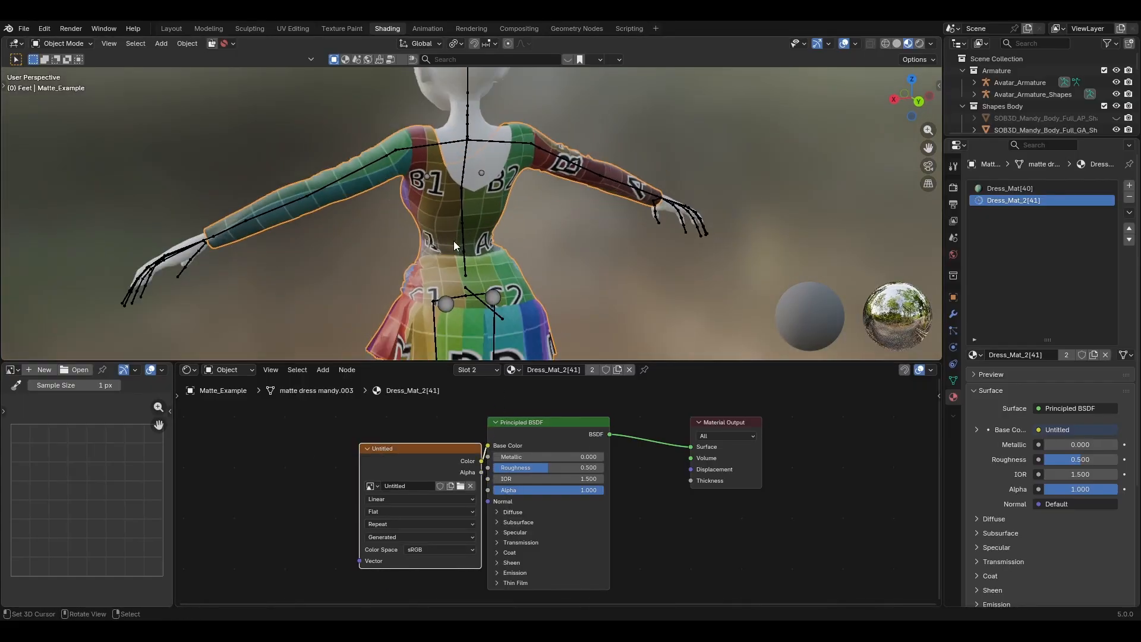
scroll(454, 241, down, 2)
middle_drag(447, 244, 520, 245)
key(KP_1)
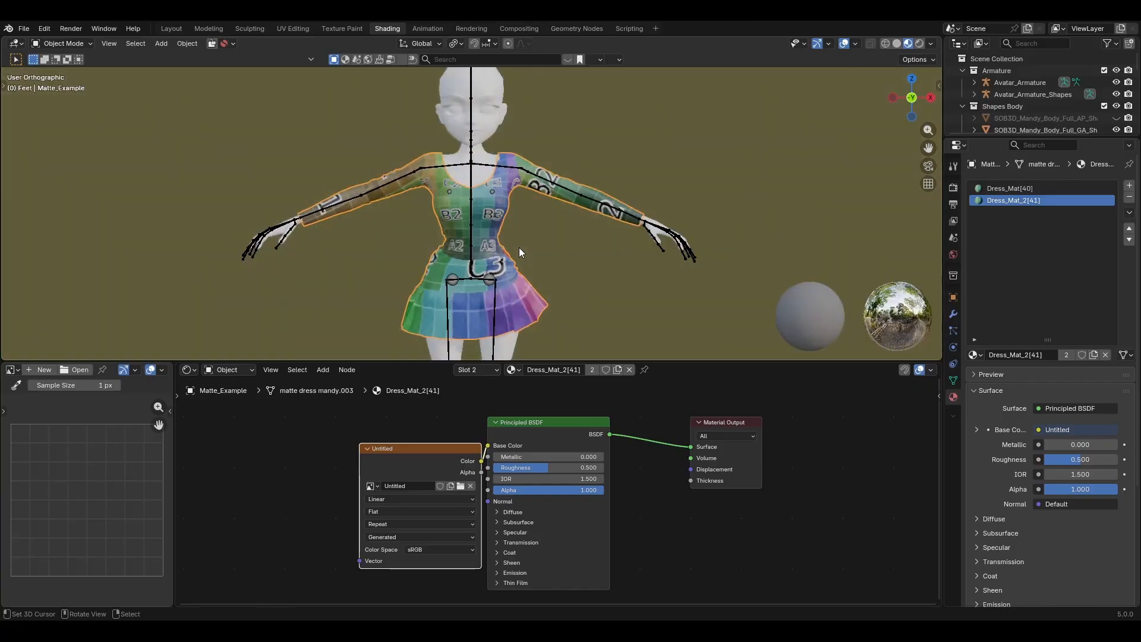
scroll(519, 247, down, 4)
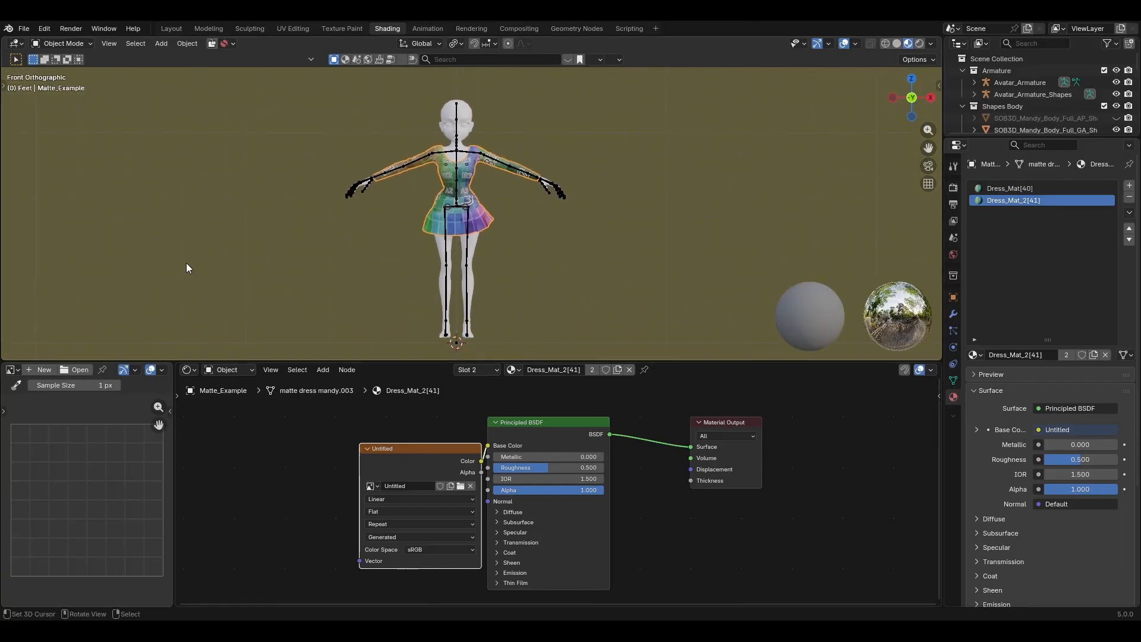
- Hide the Matte_Example dress in the Layout workspace, then show and select Matte_A in the Feet collection
click(175, 27)
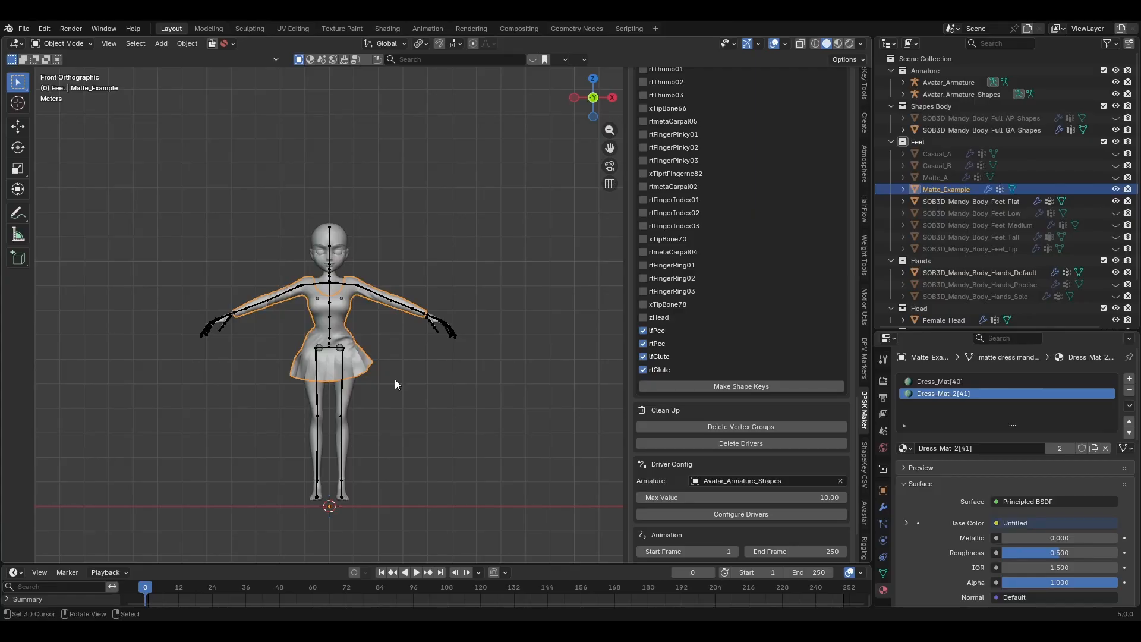
scroll(402, 393, down, 5)
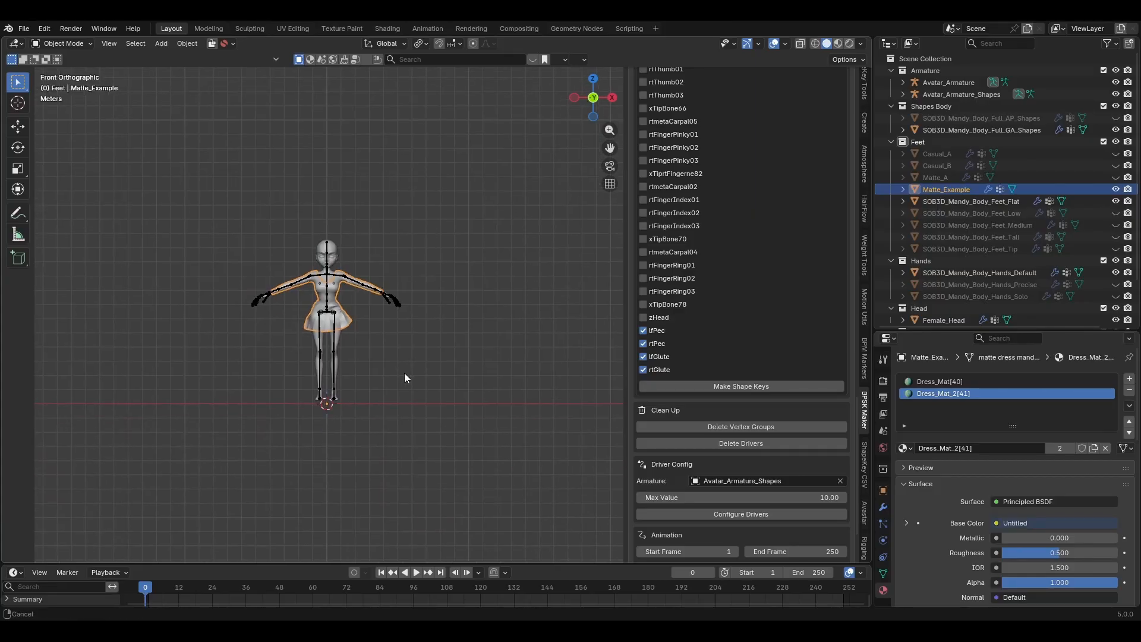
scroll(405, 373, up, 4)
scroll(405, 372, up, 4)
middle_drag(416, 373, 577, 326)
key(KP_1)
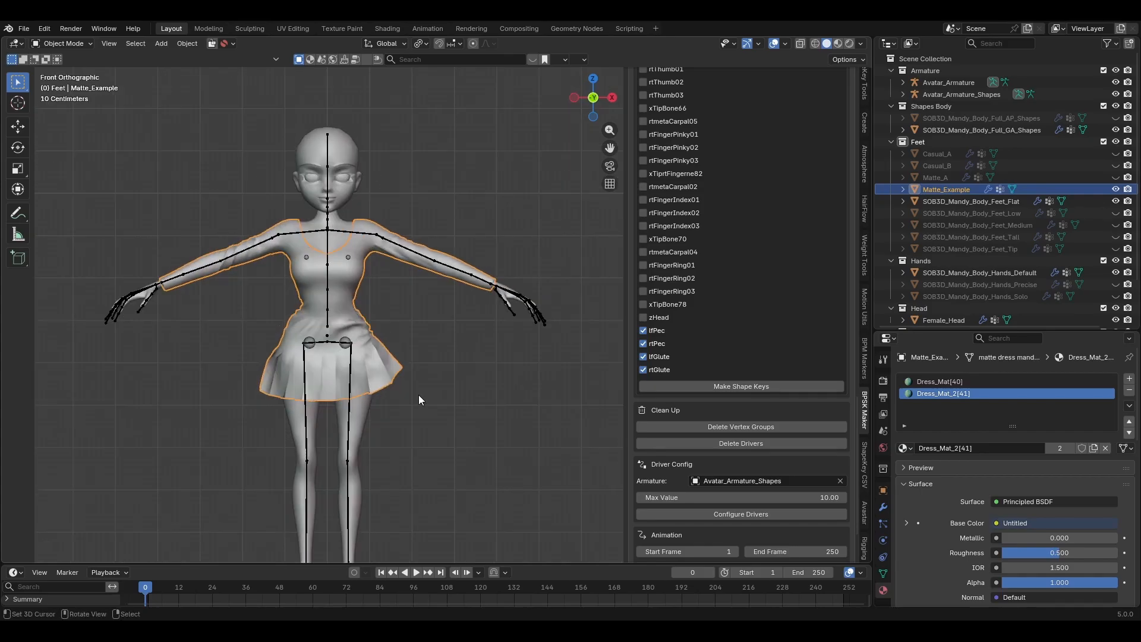
click(1116, 189)
click(1116, 177)
click(939, 177)
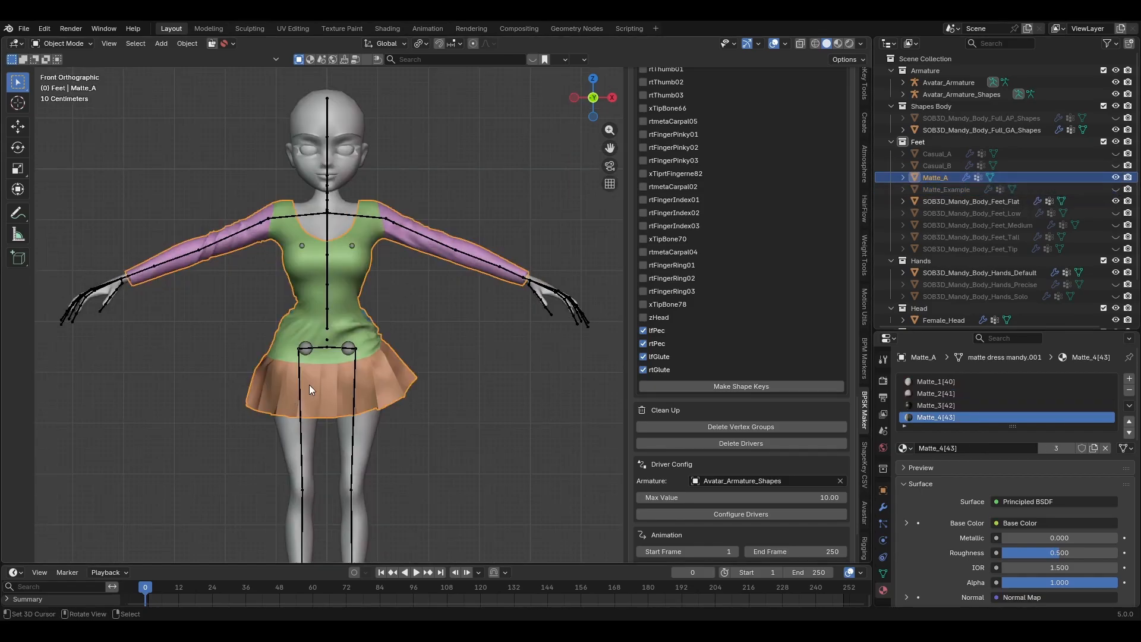
- Deselect the Matte_A dress and examine its colored sections, material slots and Viewport Display settings
middle_drag(365, 352, 339, 372)
click(410, 363)
middle_drag(358, 309, 337, 341)
key(KP_1)
scroll(743, 416, down, 1)
scroll(1002, 494, down, 3)
scroll(1002, 494, down, 5)
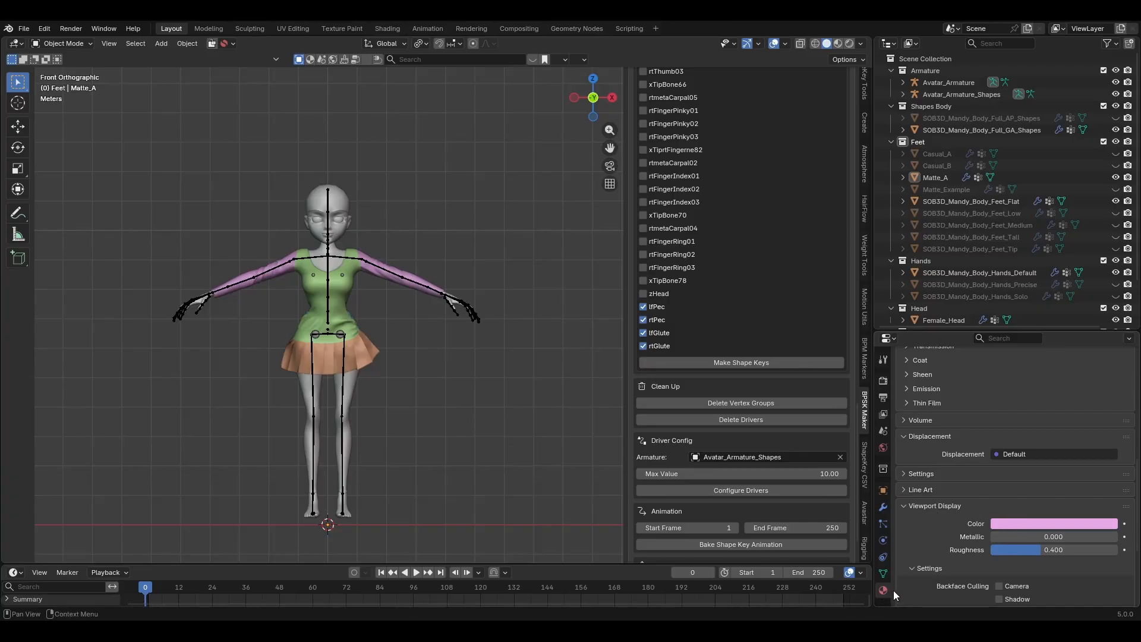
scroll(985, 465, up, 10)
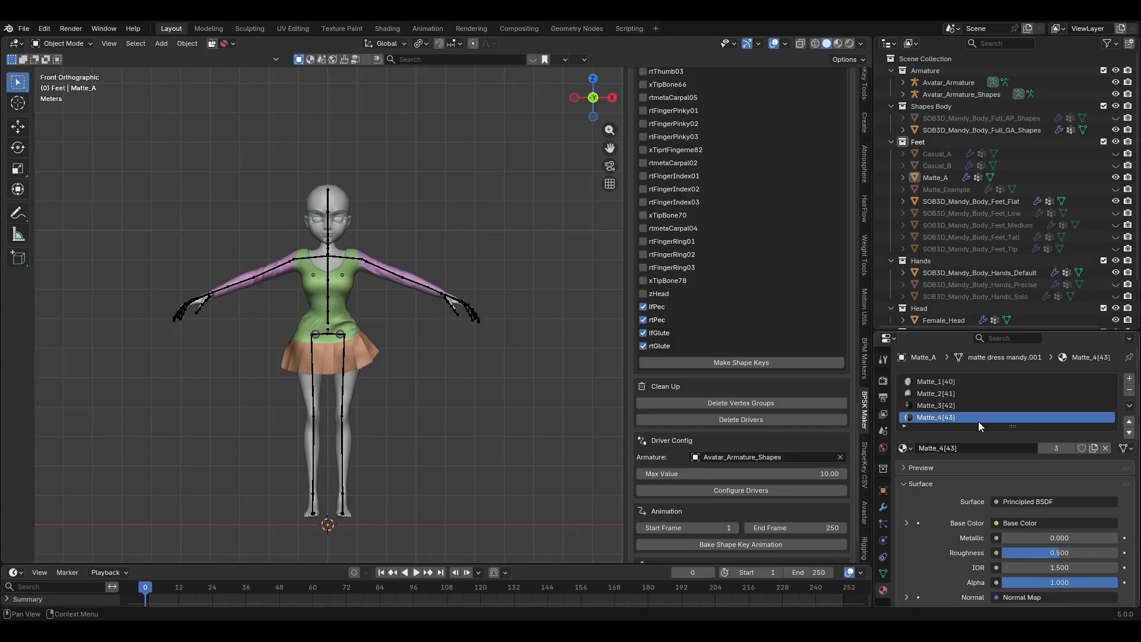
scroll(986, 465, down, 10)
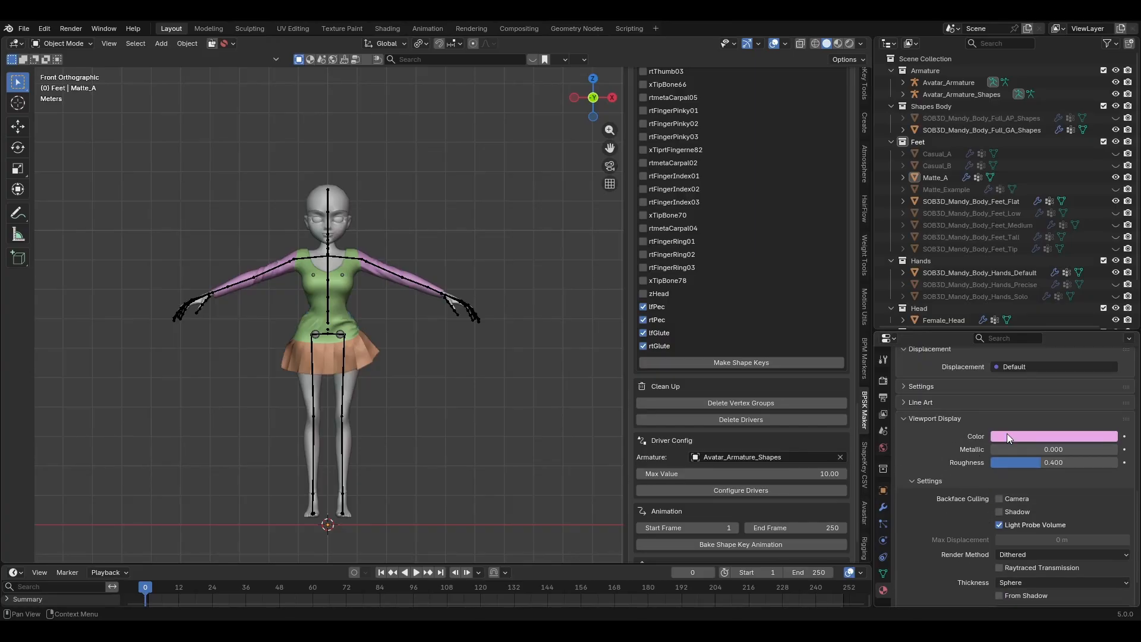
- Select the Matte_A dress and examine its sleeve, bodice and skirt material areas up close
mouse_move(400, 417)
middle_down()
mouse_move(343, 436)
mouse_move(401, 437)
middle_up()
scroll(345, 438, up, 5)
click(423, 227)
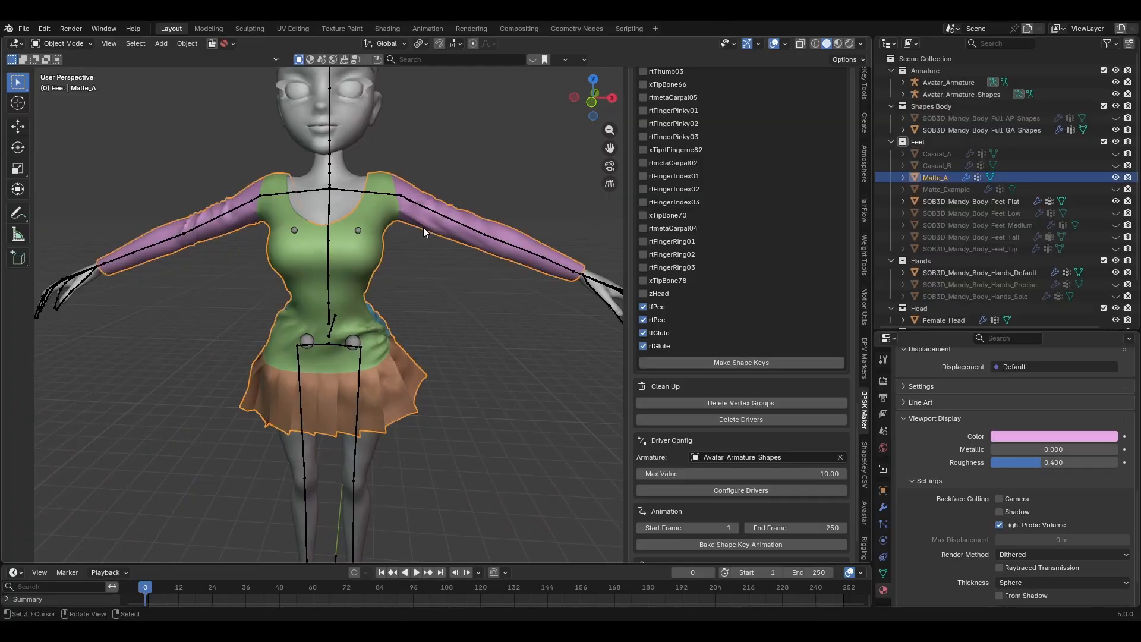
scroll(423, 233, down, 4)
key(KP_1)
middle_drag(421, 240, 429, 273)
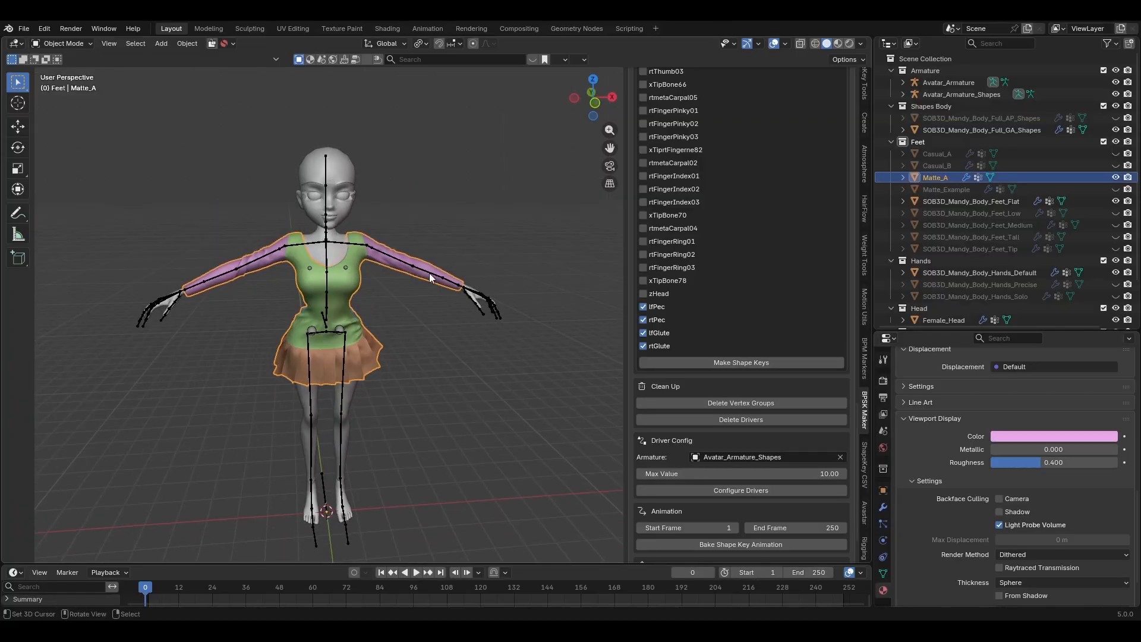
scroll(429, 273, up, 4)
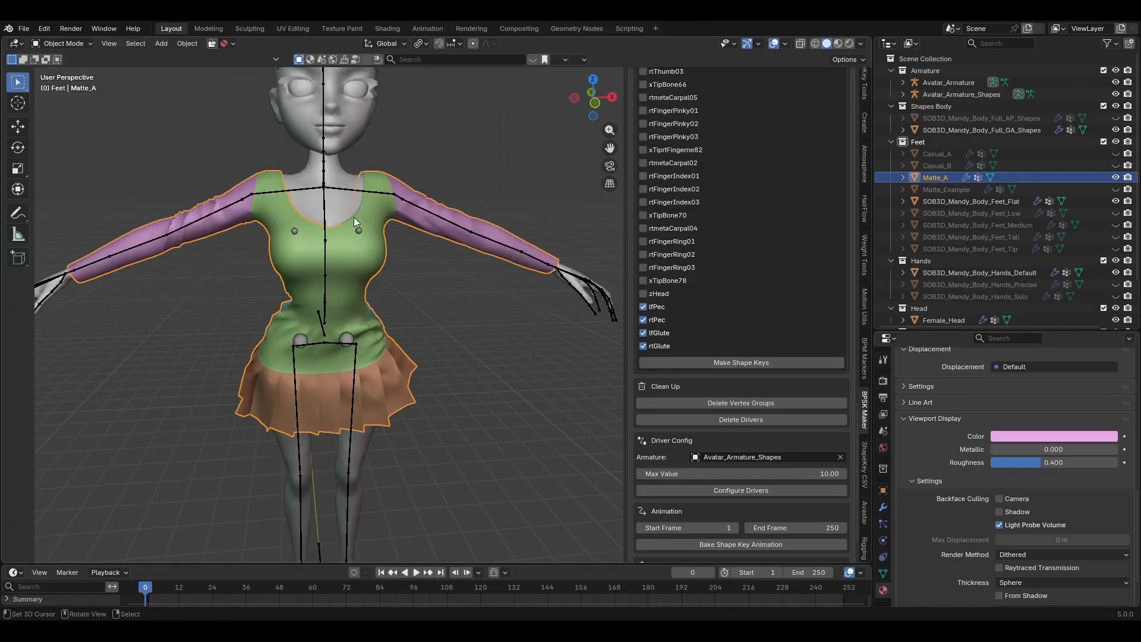
right_click(344, 194)
right_click(376, 298)
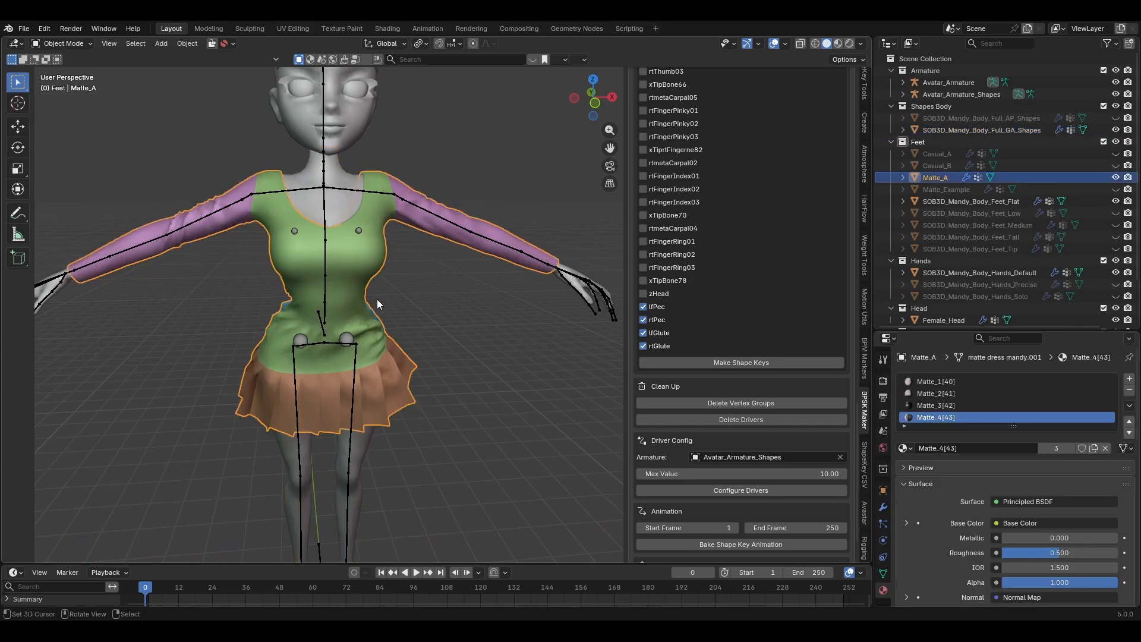
- View the Matte_A dress from the front and examine the Viewport Display settings of its Matte_4[43] material
key(KP_1)
scroll(379, 305, down, 3)
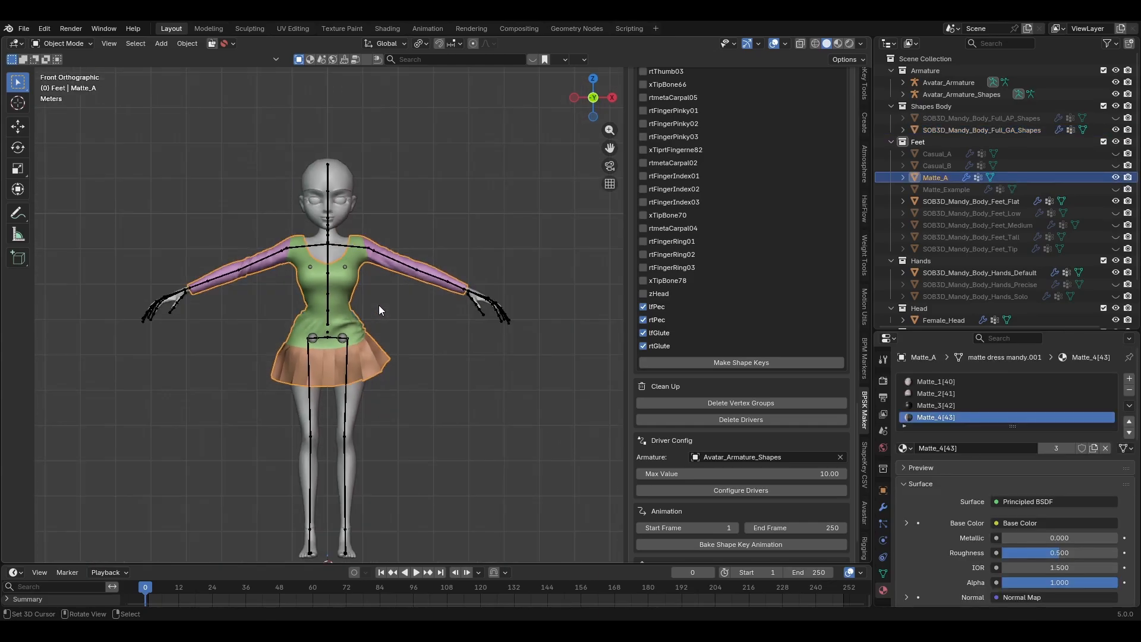
scroll(1084, 500, down, 10)
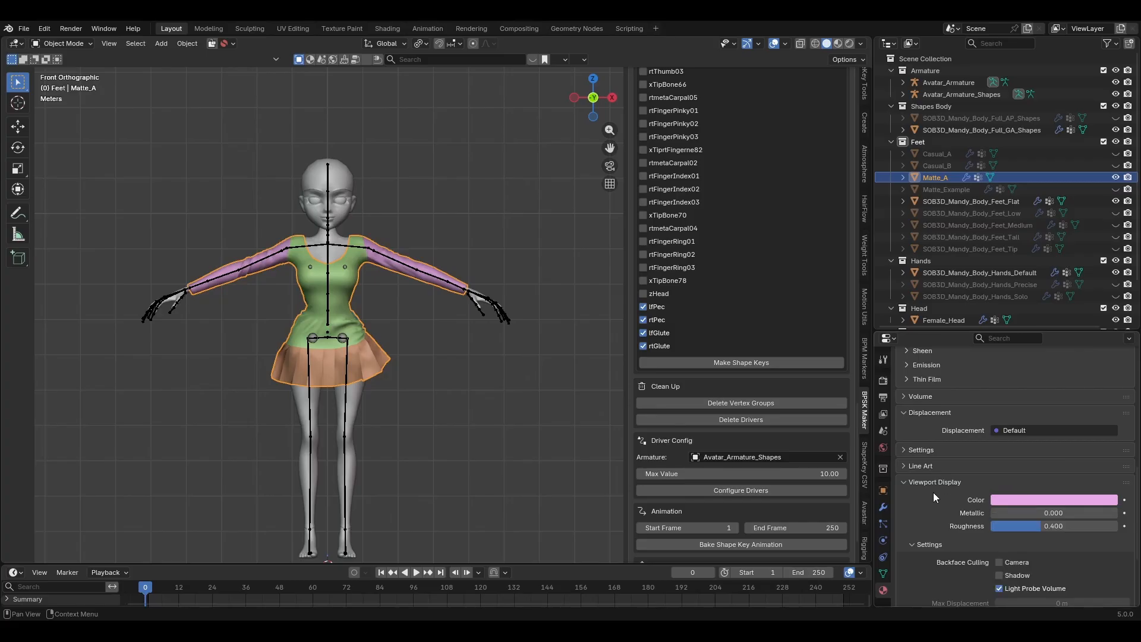
shift+middle_drag(417, 336, 431, 377)
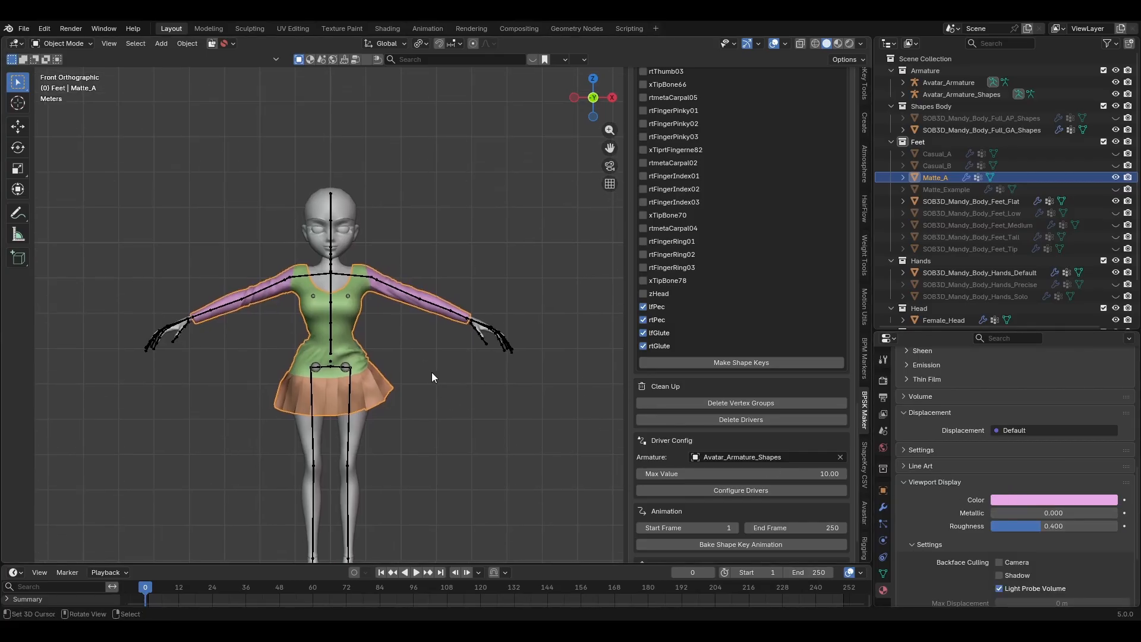
- Switch to the Shading workspace and select the Matte_1[40] material slot to show its node setup
click(397, 30)
scroll(424, 499, down, 4)
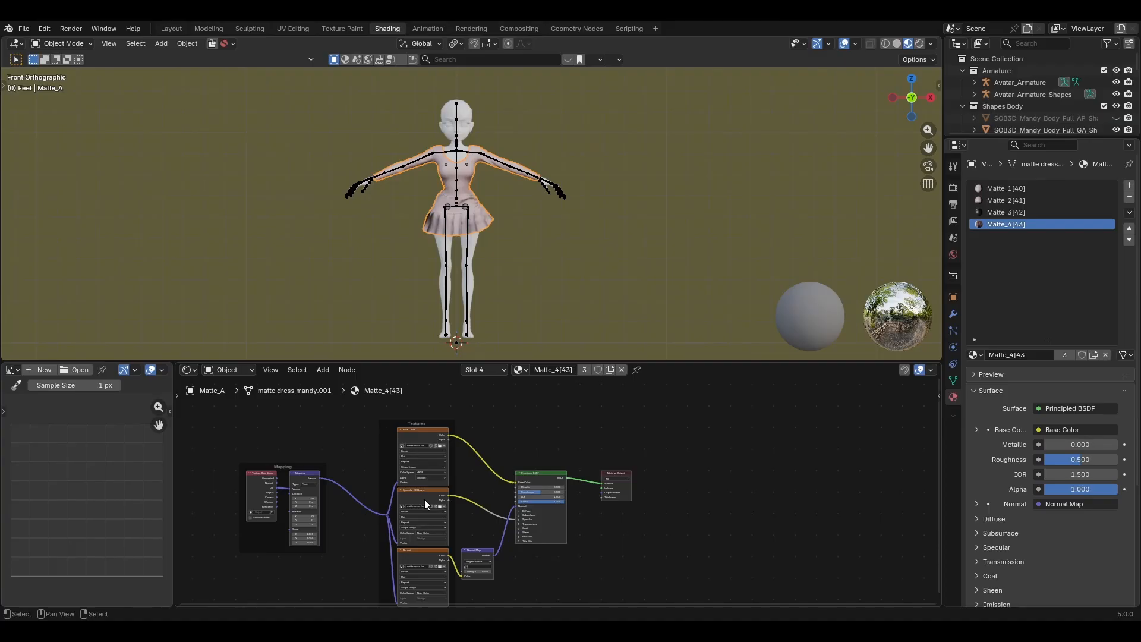
scroll(424, 500, down, 2)
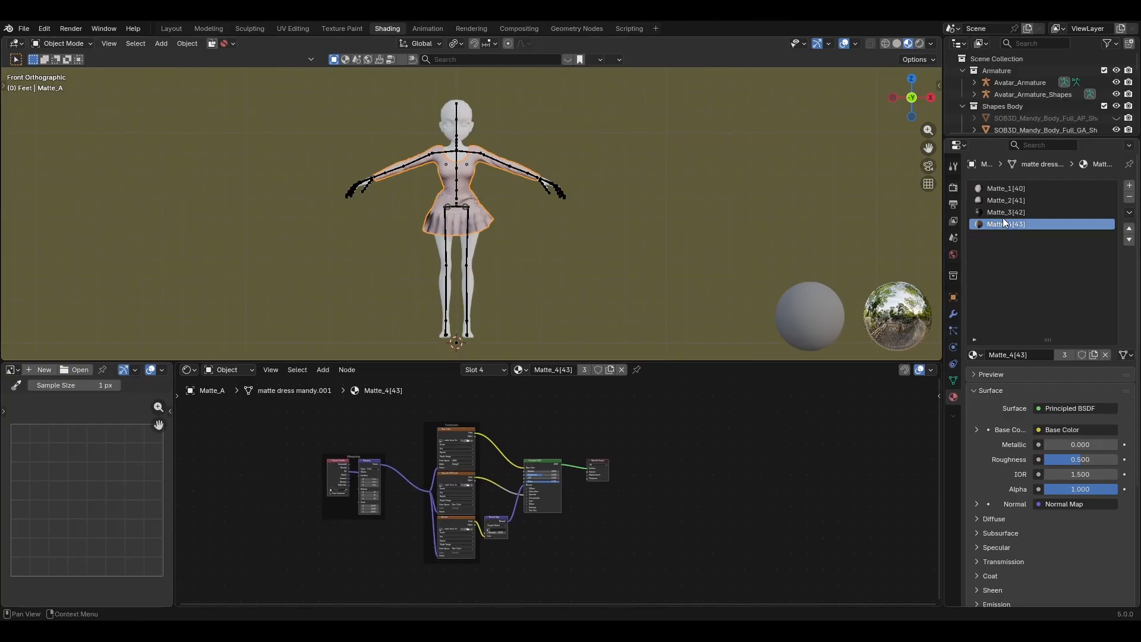
click(1010, 188)
- Deselect the Matte_A dress and inspect its textured surface up close
scroll(449, 194, up, 3)
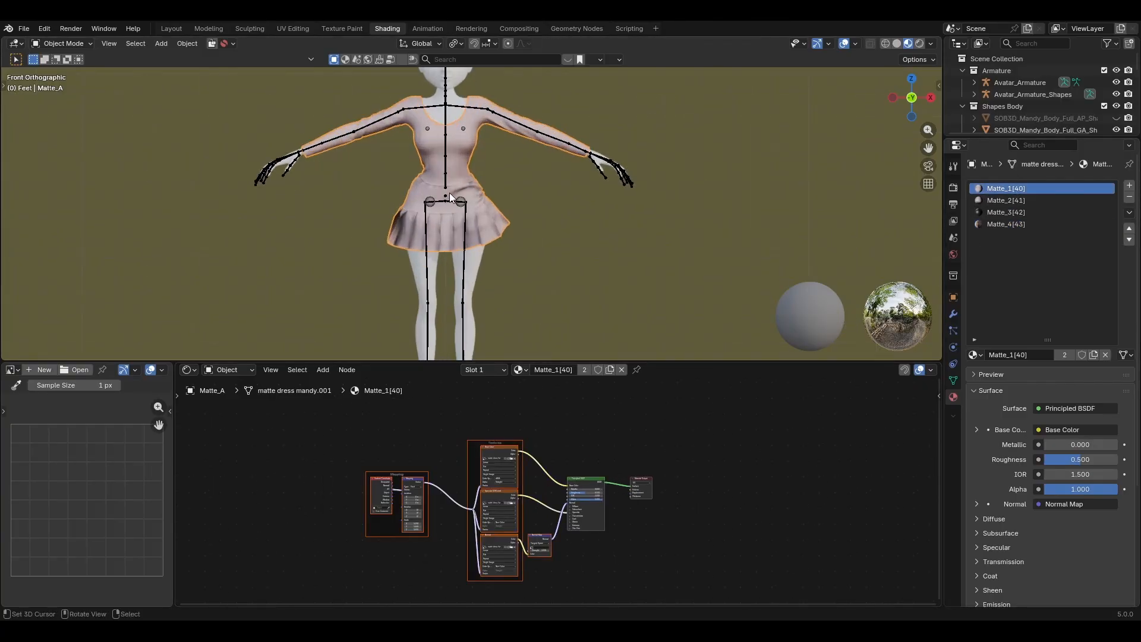
shift+middle_drag(502, 170, 510, 245)
key(alt+a)
middle_drag(513, 275, 523, 206)
- Select the Base Color texture node of Matte_1[40] and examine its image and its link to the Principled BSDF
click(485, 489)
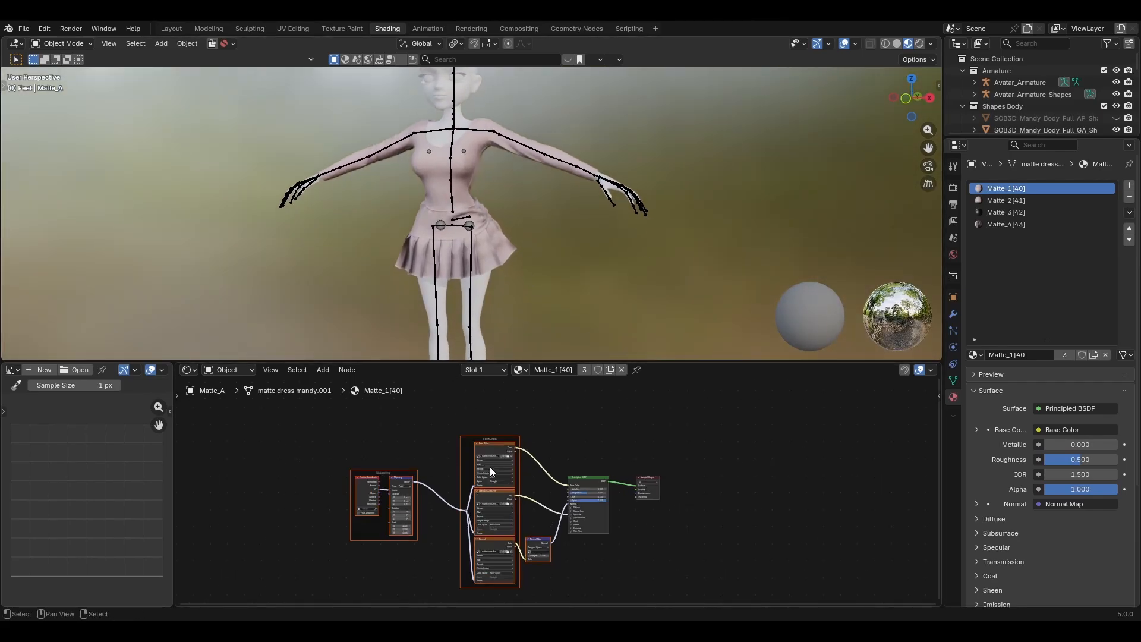
scroll(471, 443, up, 3)
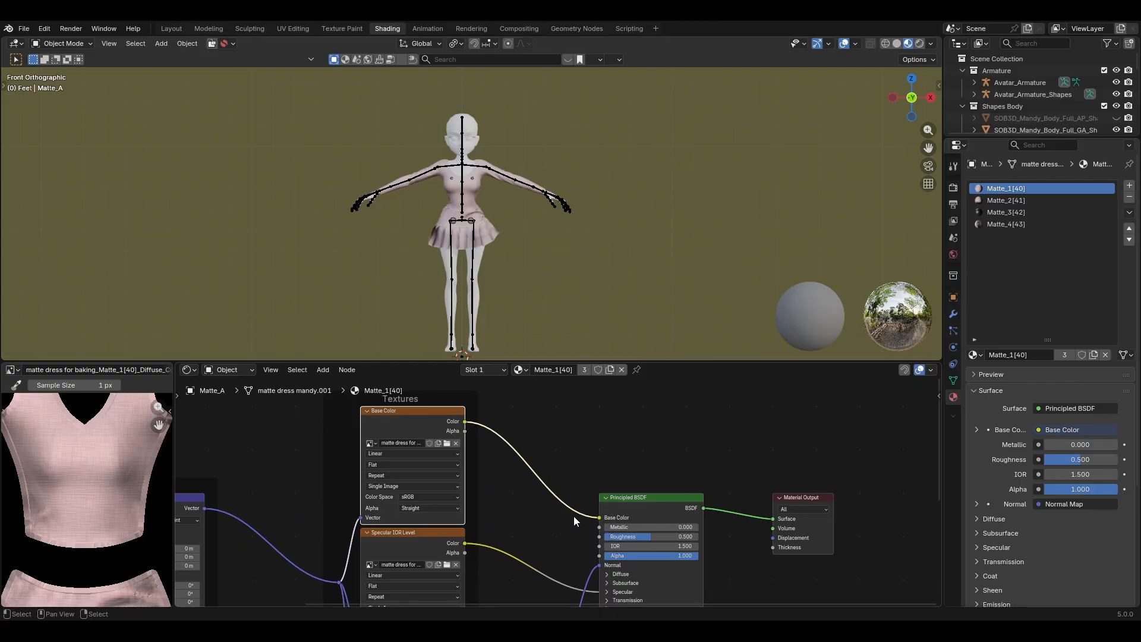
middle_drag(574, 516, 599, 531)
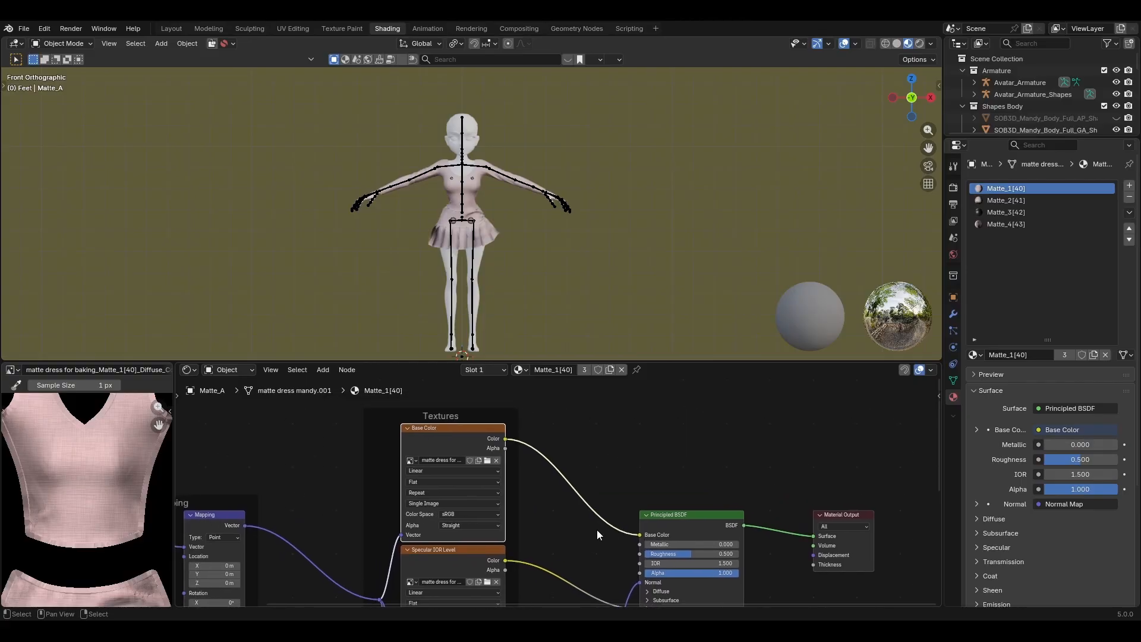
- Add an Image Texture node above the Mapping frame with the Matte_1[40] Diffuse_Color image, and delete the node again
middle_drag(248, 493, 390, 515)
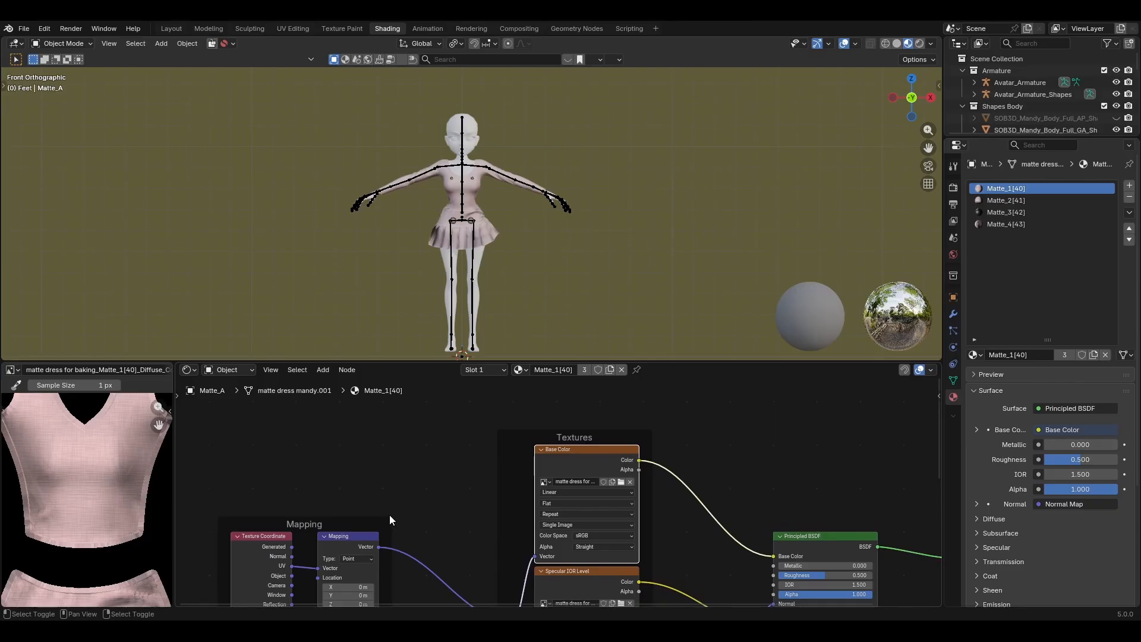
key(shift+a)
text(im)
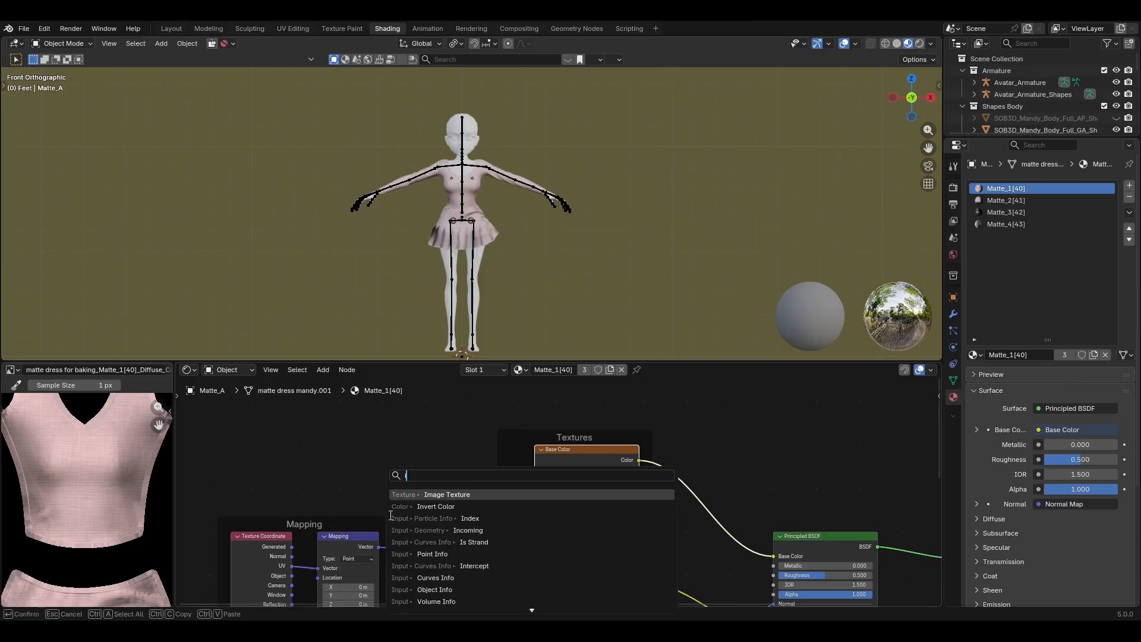
click(438, 498)
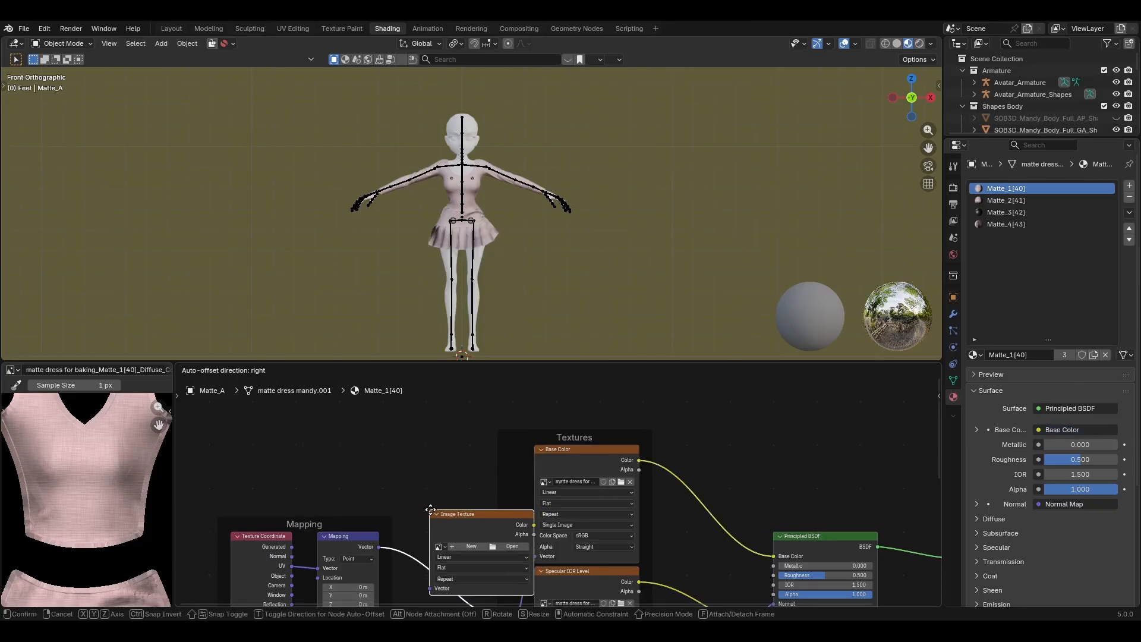
click(374, 436)
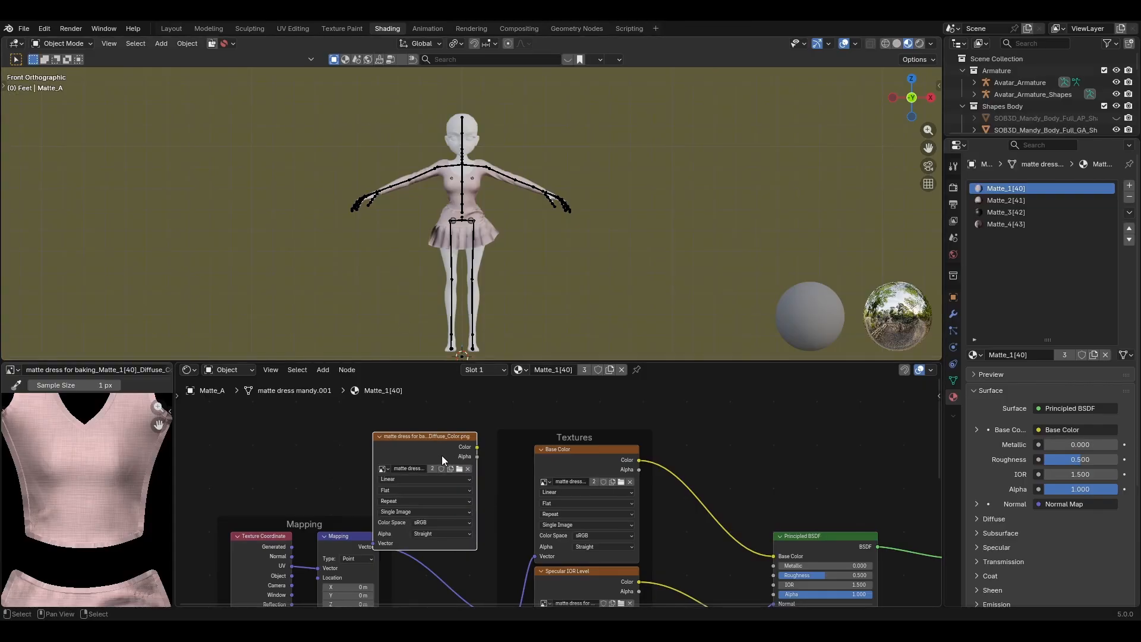
key(x)
- Examine the Base Color texture node and the Principled BSDF node it feeds in Matte_1[40]
click(586, 459)
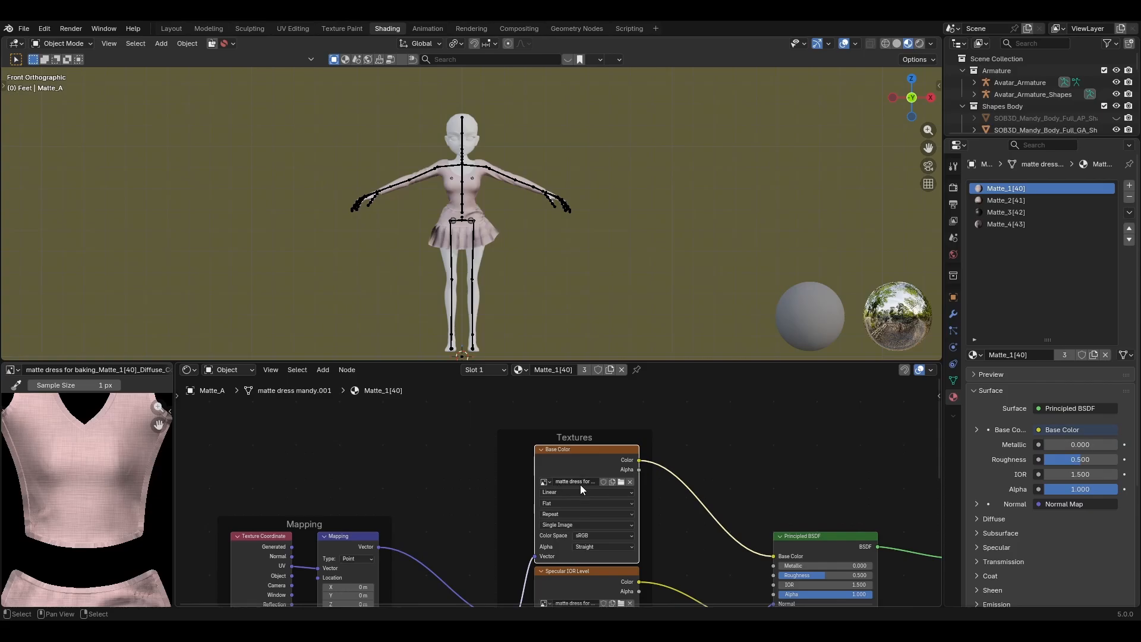
scroll(581, 486, down, 3)
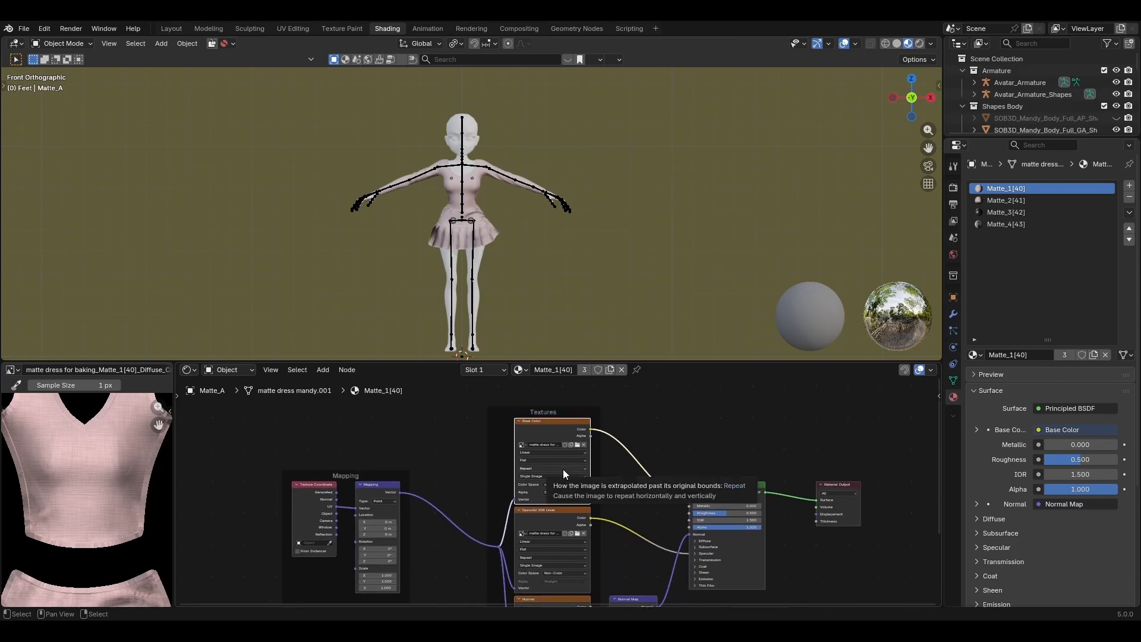
scroll(733, 479, down, 1)
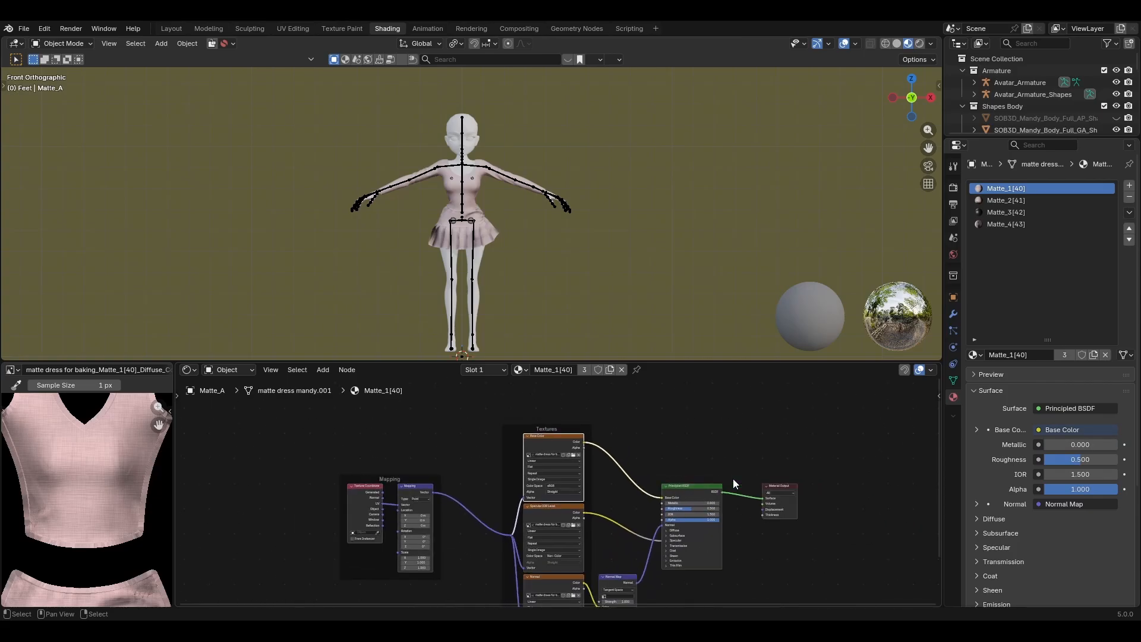
click(704, 487)
middle_drag(704, 487, 682, 495)
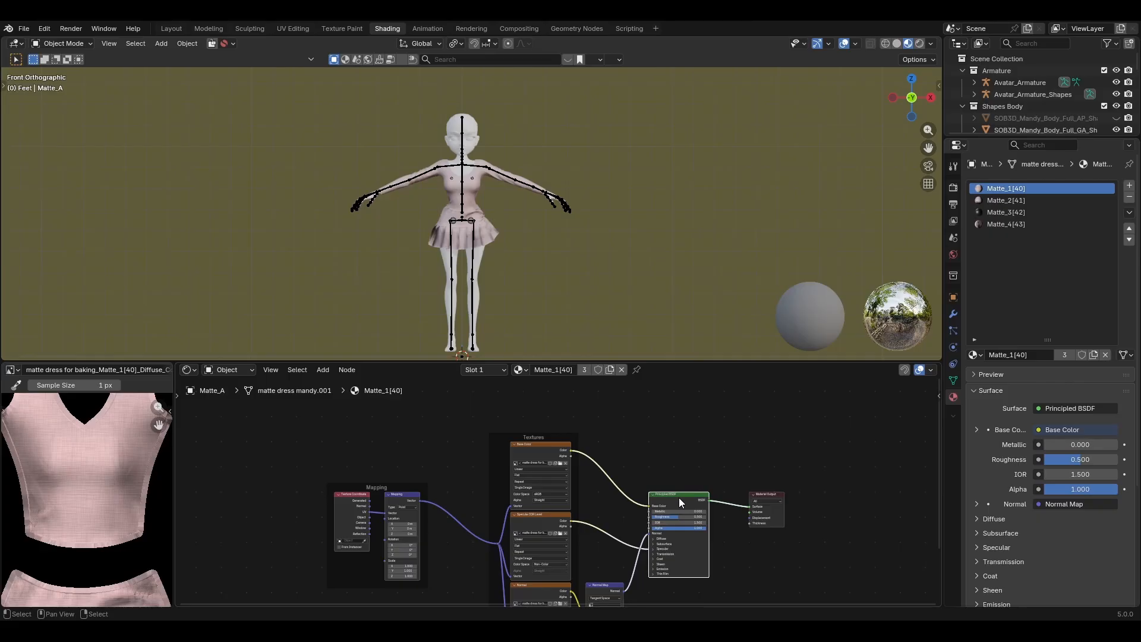
- Look over the whole Matte_1[40] node tree, from the mapping and three texture nodes to the material output
scroll(551, 487, down, 1)
scroll(552, 487, down, 1)
middle_drag(548, 502, 541, 450)
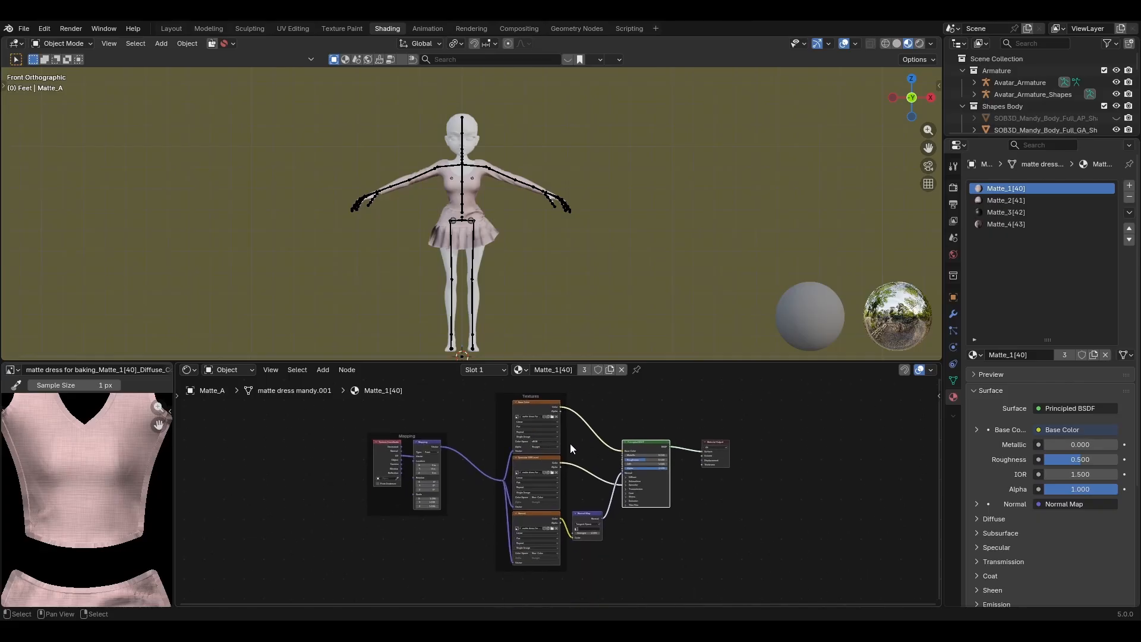
middle_drag(606, 524, 541, 504)
scroll(540, 516, up, 6)
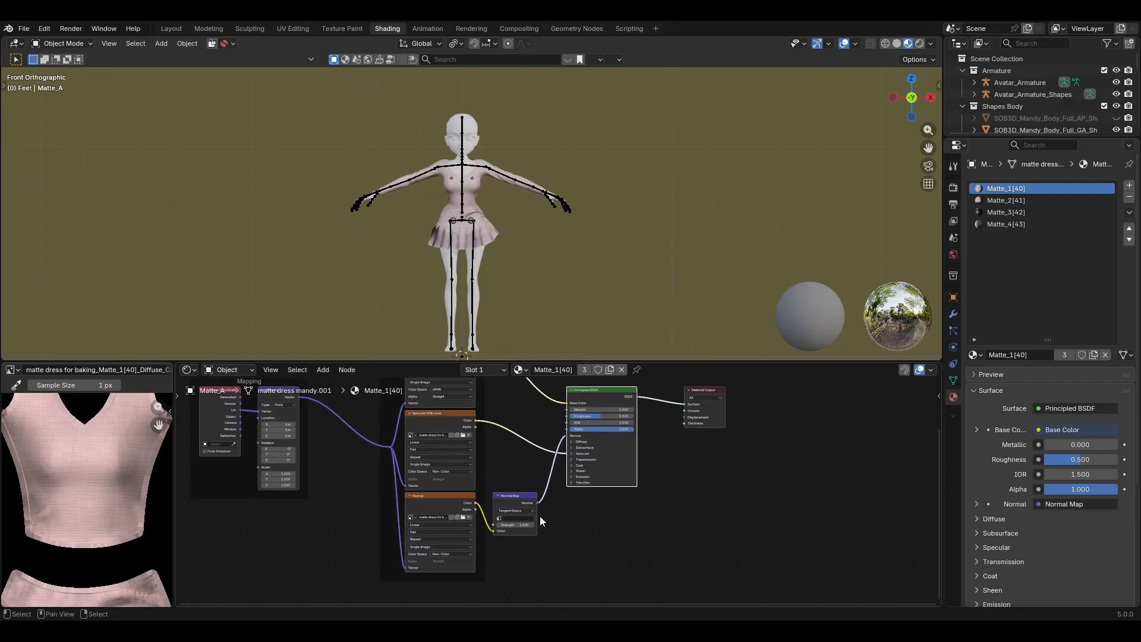
middle_drag(542, 452, 609, 542)
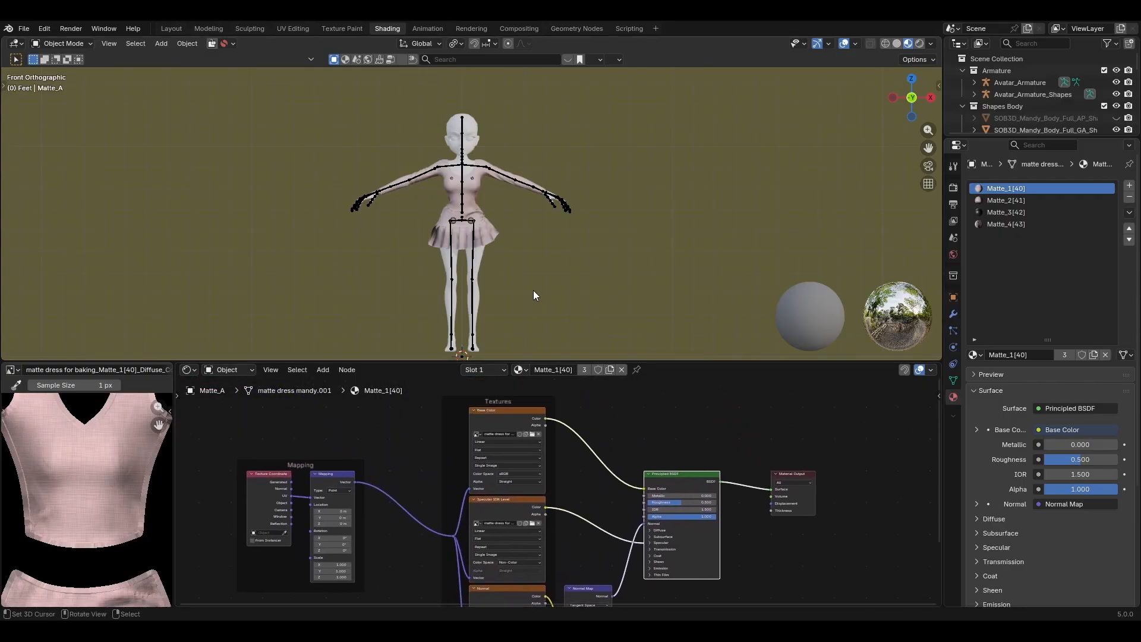
shift+middle_drag(533, 290, 534, 317)
middle_drag(595, 485, 573, 492)
- Trace the link from the Base Color texture node to the Base Color input of the Principled BSDF
click(504, 432)
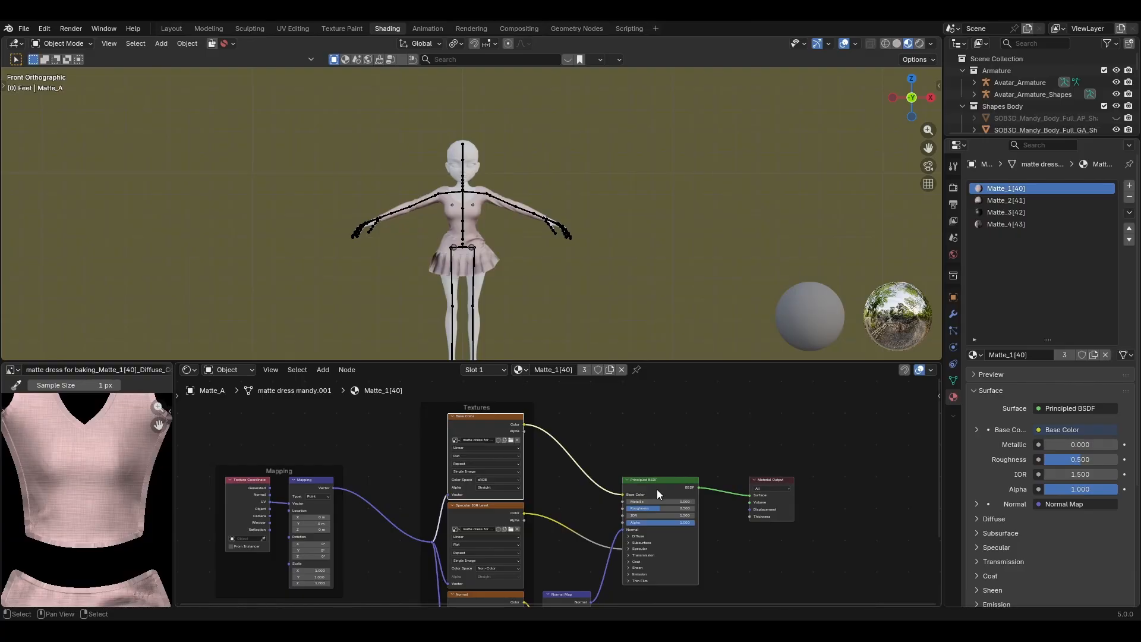
click(657, 489)
click(491, 419)
scroll(490, 465, up, 3)
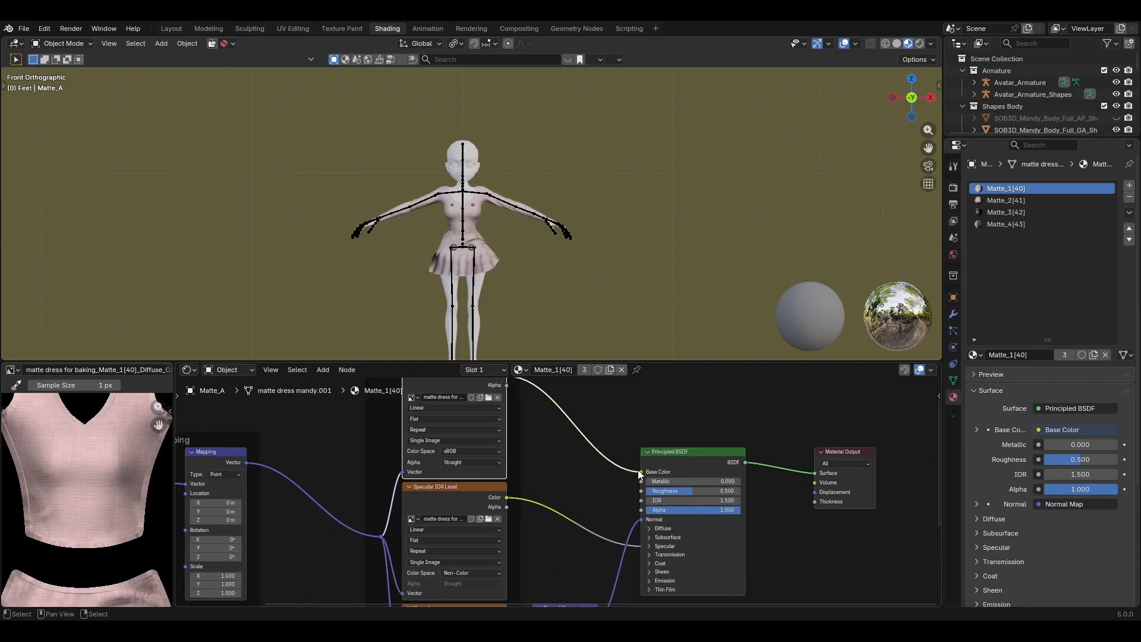
shift+scroll(642, 482, down, 5)
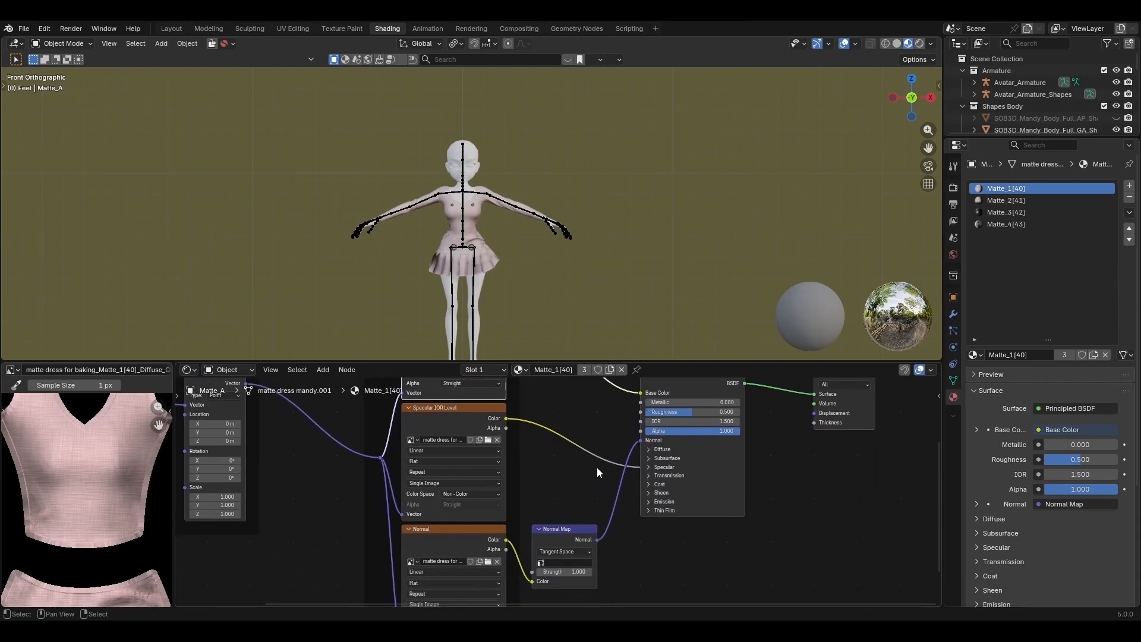
- Select the Specular IOR Level texture node and expand the Specular section of the Principled BSDF to reveal the connected input
click(464, 416)
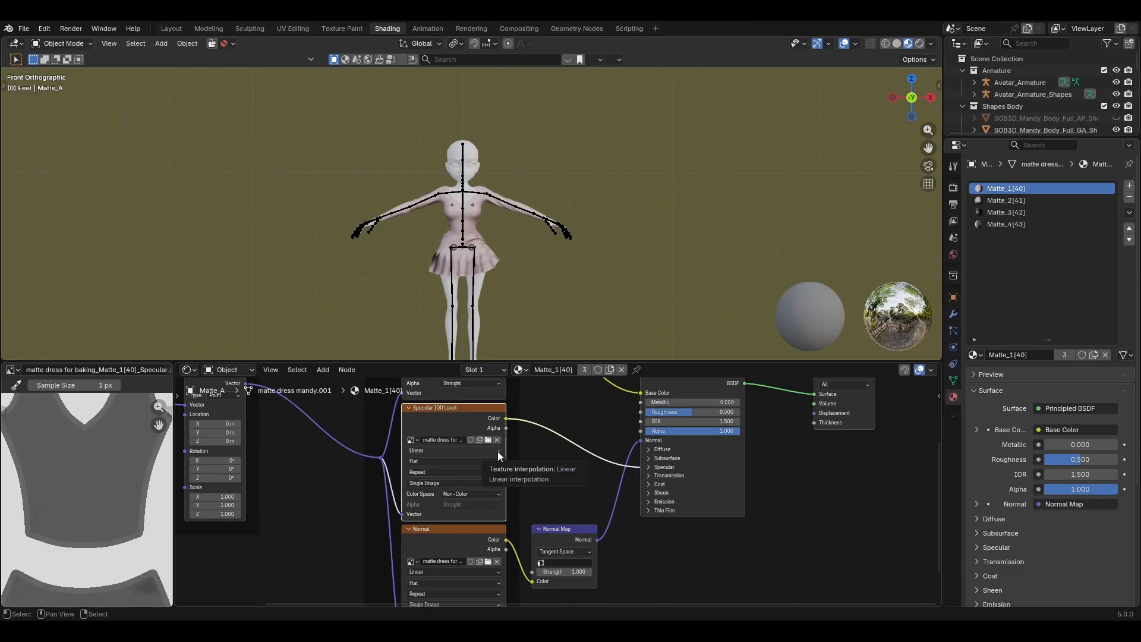
click(650, 467)
scroll(652, 465, up, 2)
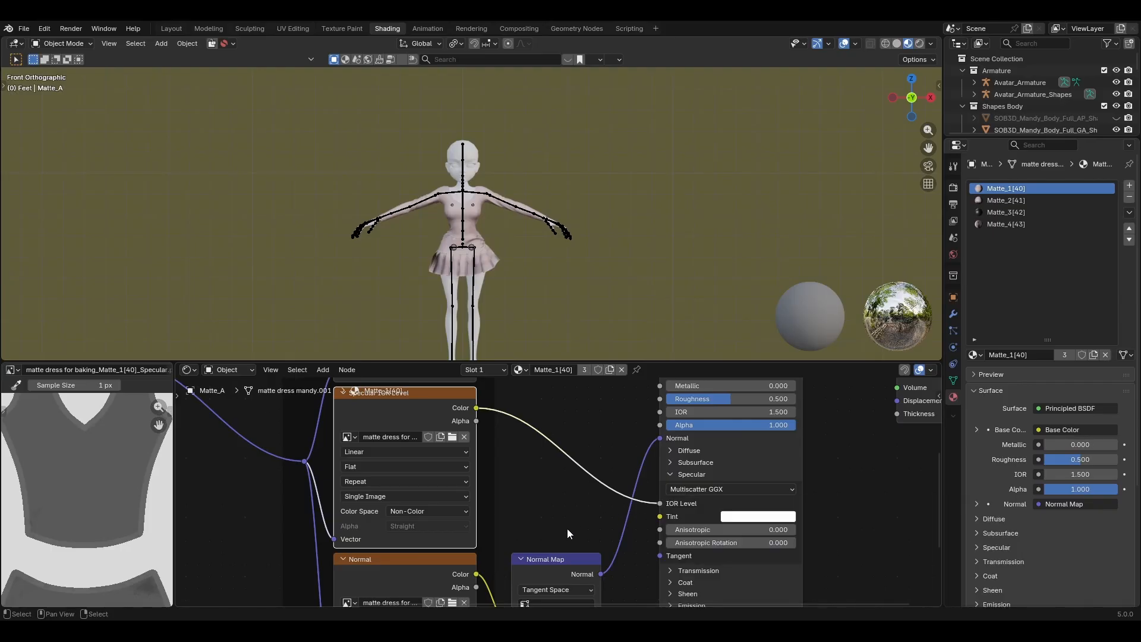
scroll(558, 528, down, 2)
scroll(550, 527, down, 1)
- Select the Normal texture and Normal Map nodes and trace their connection to the Normal input of the Principled BSDF
click(457, 538)
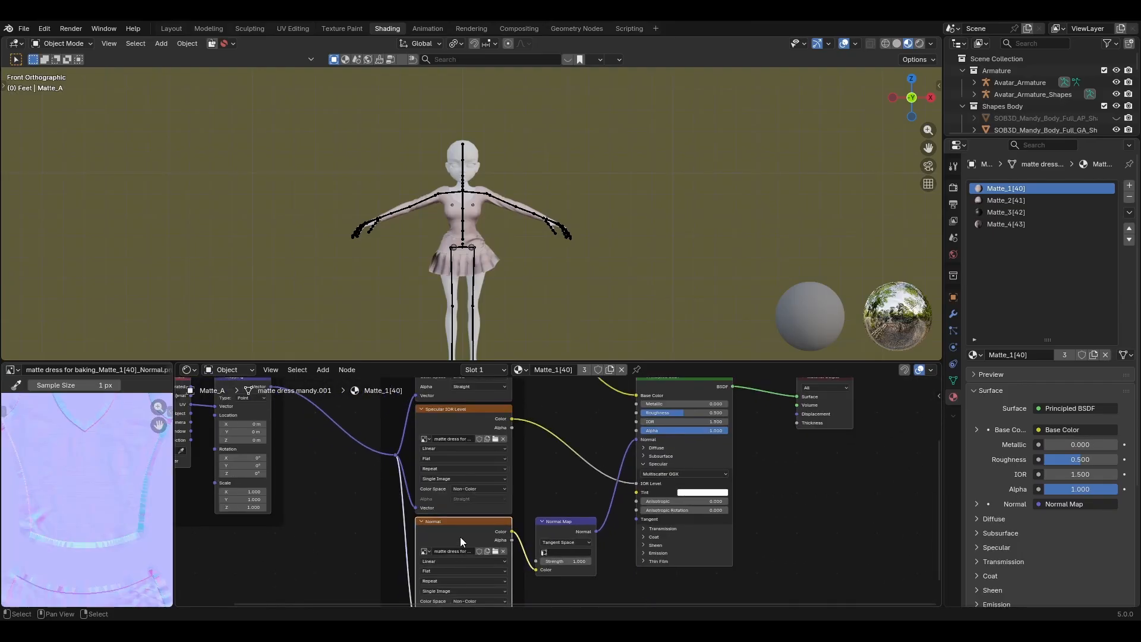
middle_drag(486, 533, 489, 540)
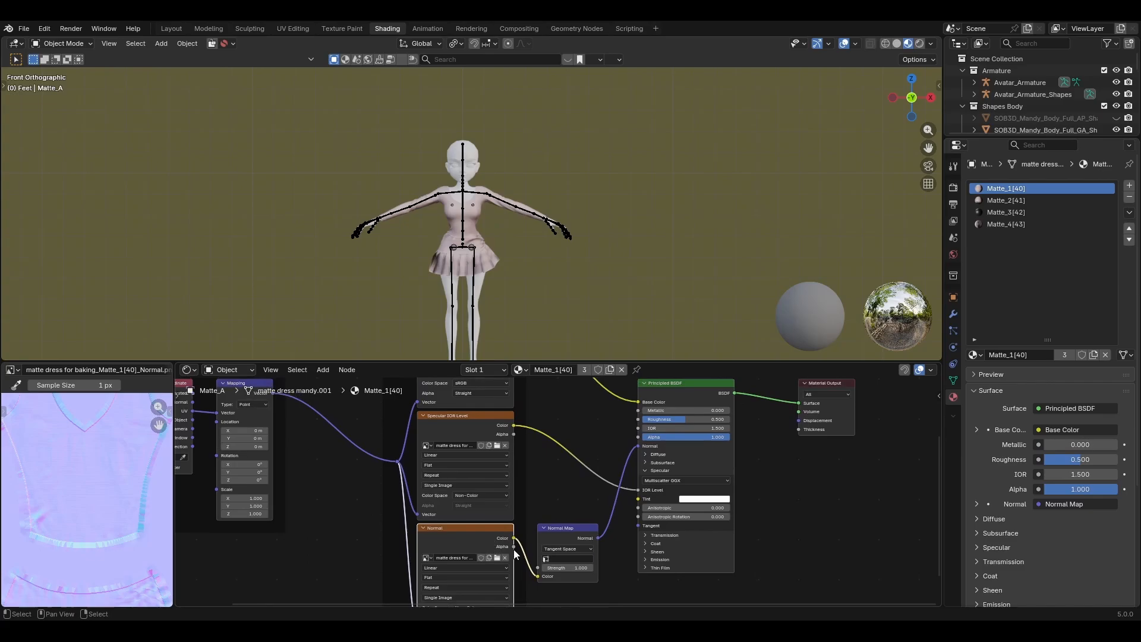
click(569, 530)
middle_drag(567, 553, 529, 575)
scroll(570, 479, up, 5)
scroll(596, 456, down, 2)
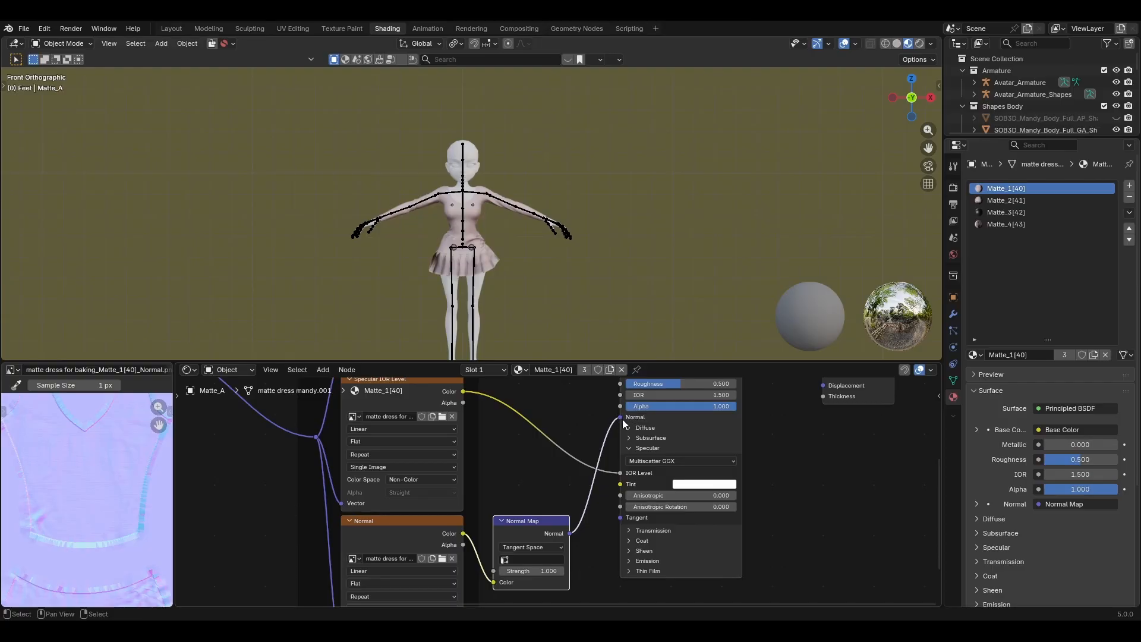
scroll(620, 419, down, 2)
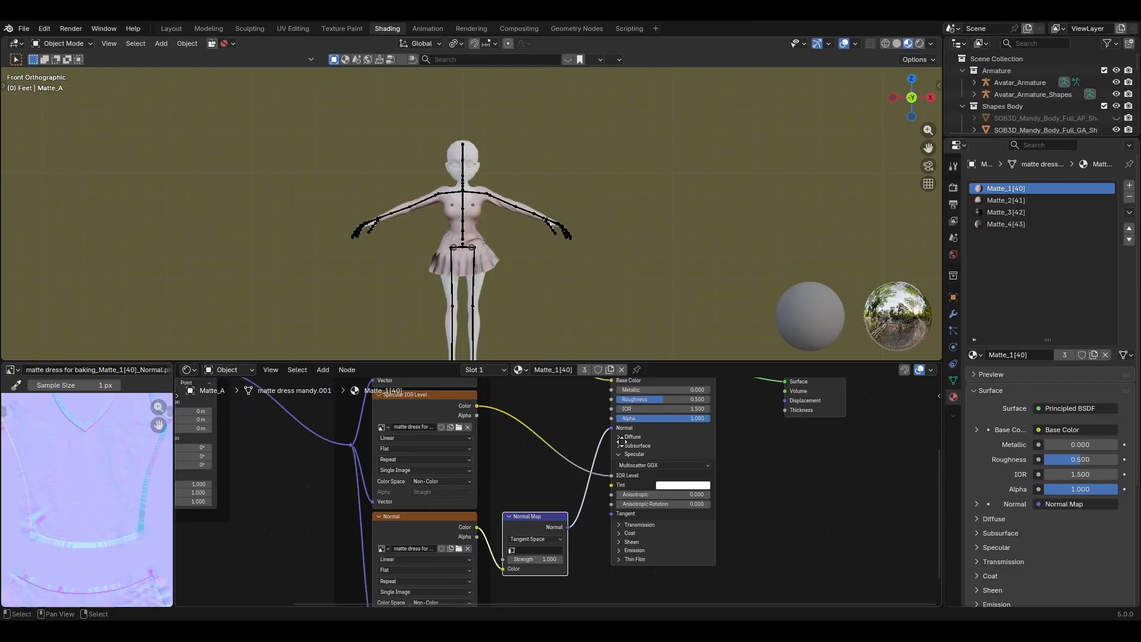
middle_drag(527, 502, 537, 446)
scroll(517, 486, up, 3)
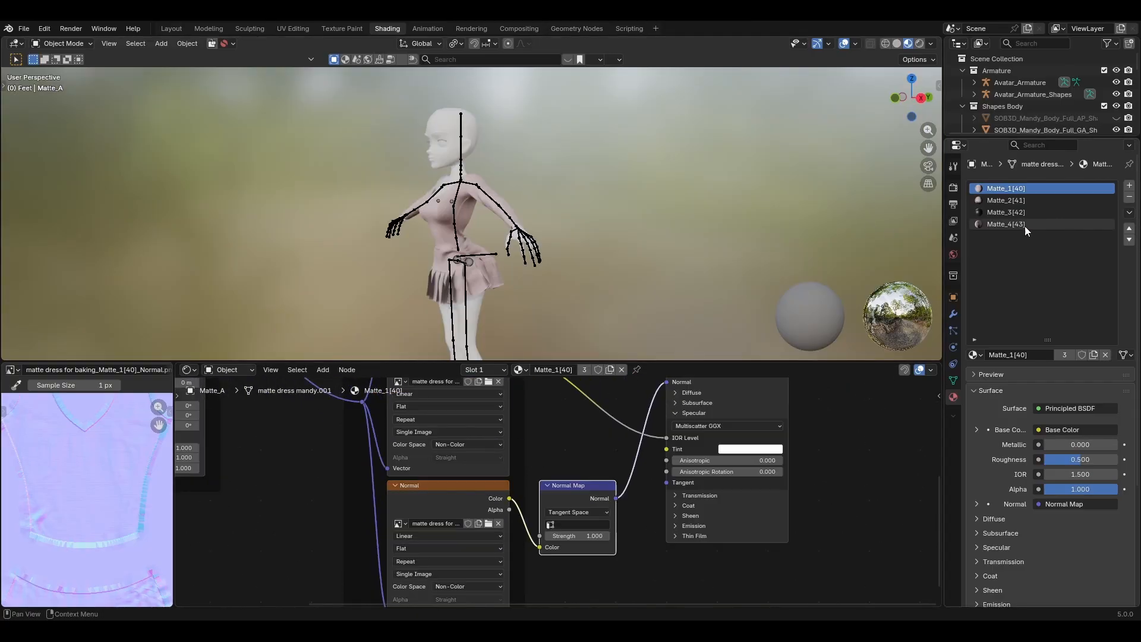
- Select the Matte_2[41], Matte_3[42] and Matte_4[43] material slots in turn and compare their node setups
key(Home)
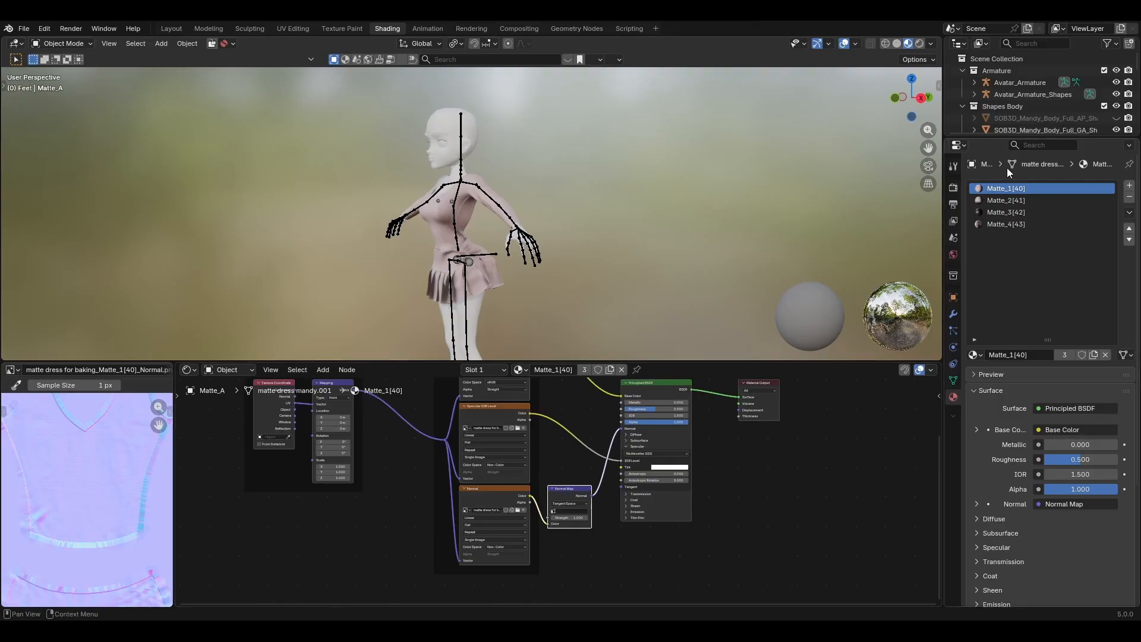
click(1010, 200)
click(1012, 212)
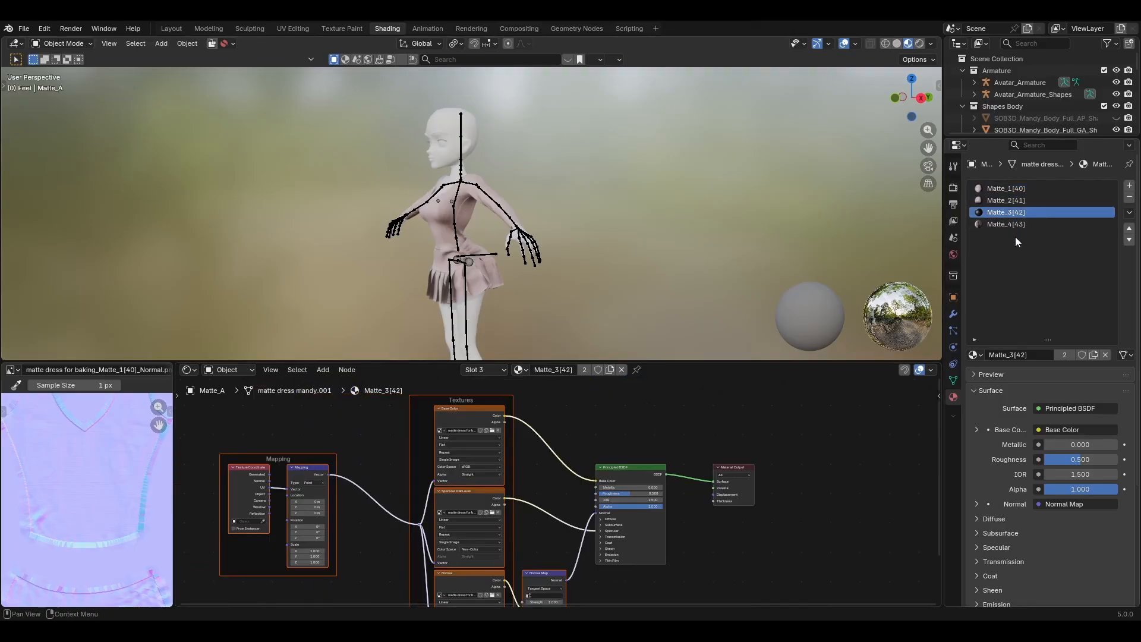
click(1014, 225)
- Check the dress from the front and side, select Matte_A, and return to the Layout workspace
key(KP_1)
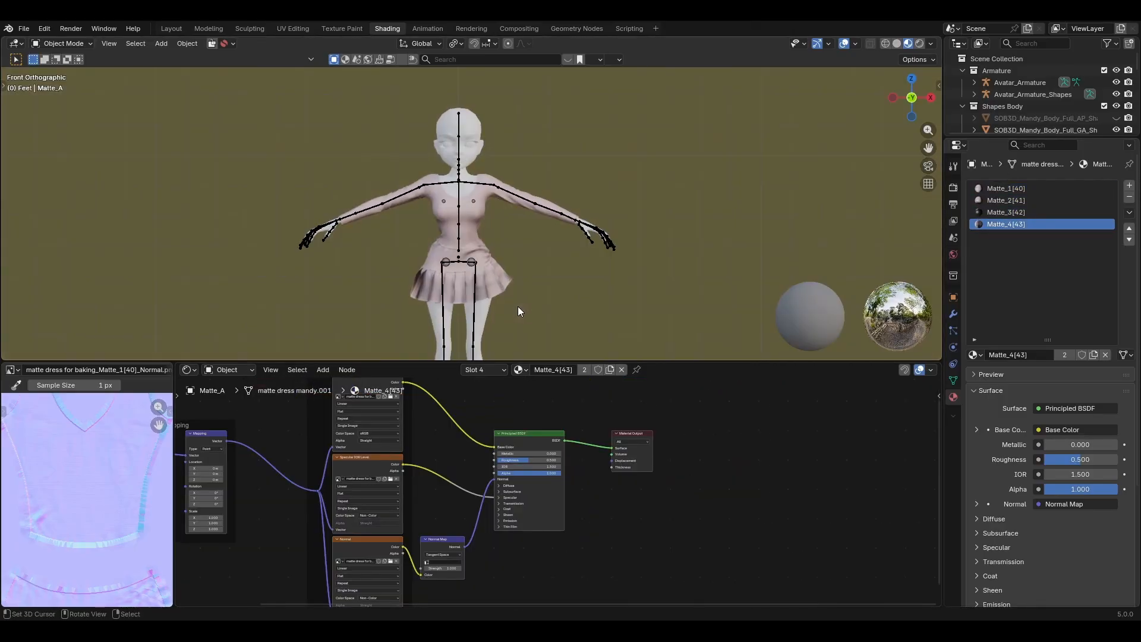
scroll(527, 296, down, 3)
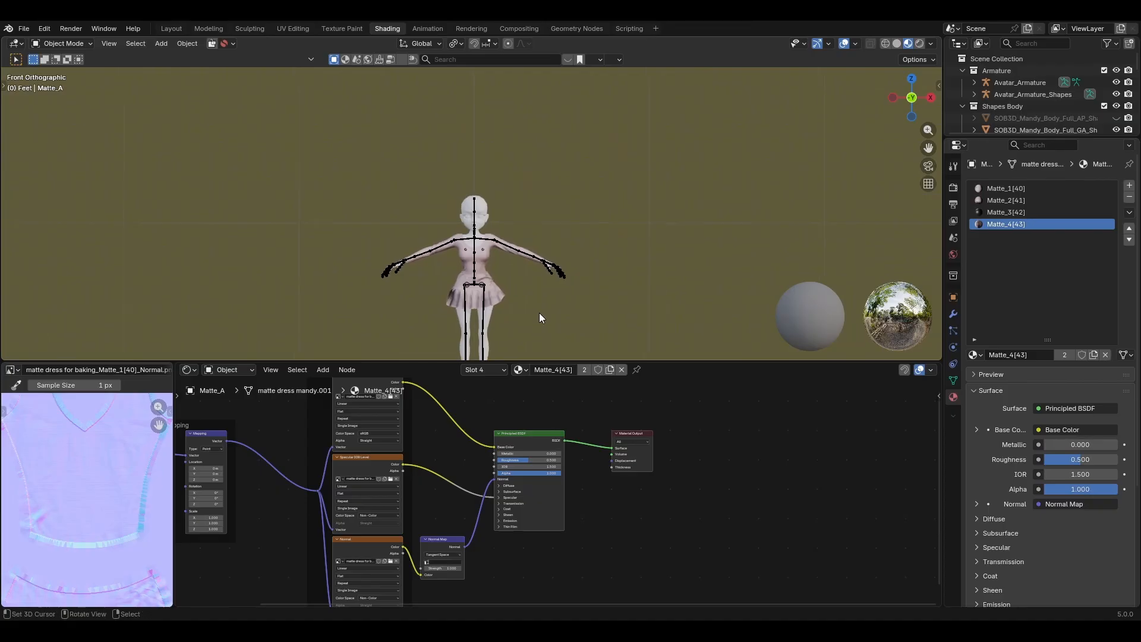
middle_drag(540, 312, 426, 308)
key(KP_1)
click(501, 294)
click(171, 29)
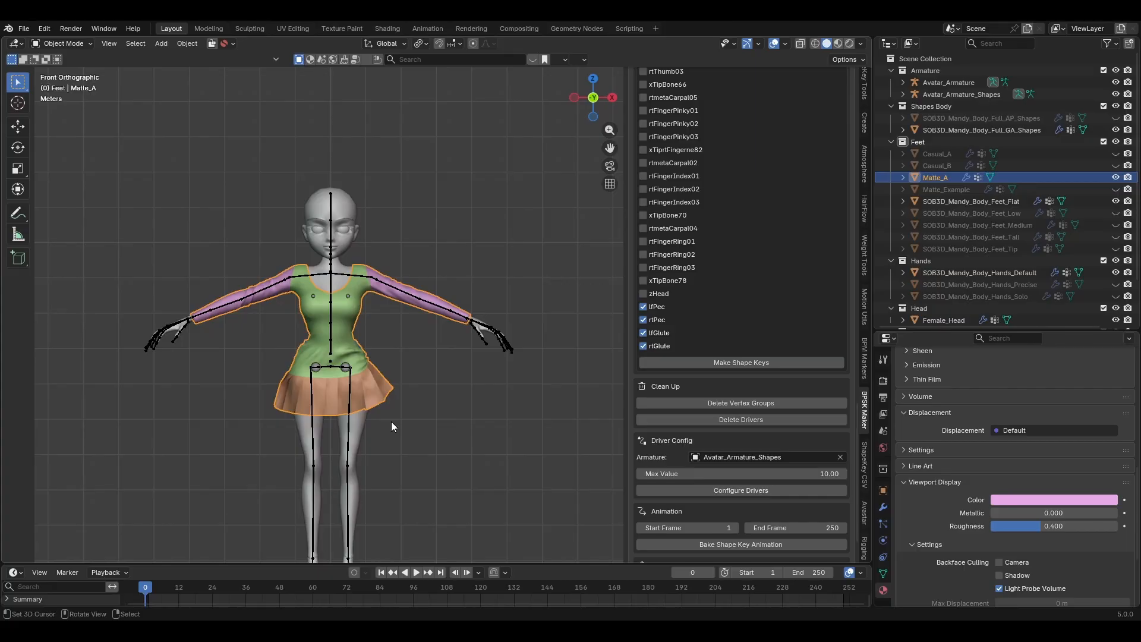
- Examine the Matte_4[43] node setup in the Shading workspace, focusing on the Specular IOR Level texture node and its connection to the Principled BSDF
click(393, 28)
scroll(425, 540, down, 6)
scroll(449, 502, up, 3)
middle_drag(417, 527, 445, 529)
click(450, 501)
scroll(446, 503, down, 2)
scroll(446, 532, up, 2)
click(443, 462)
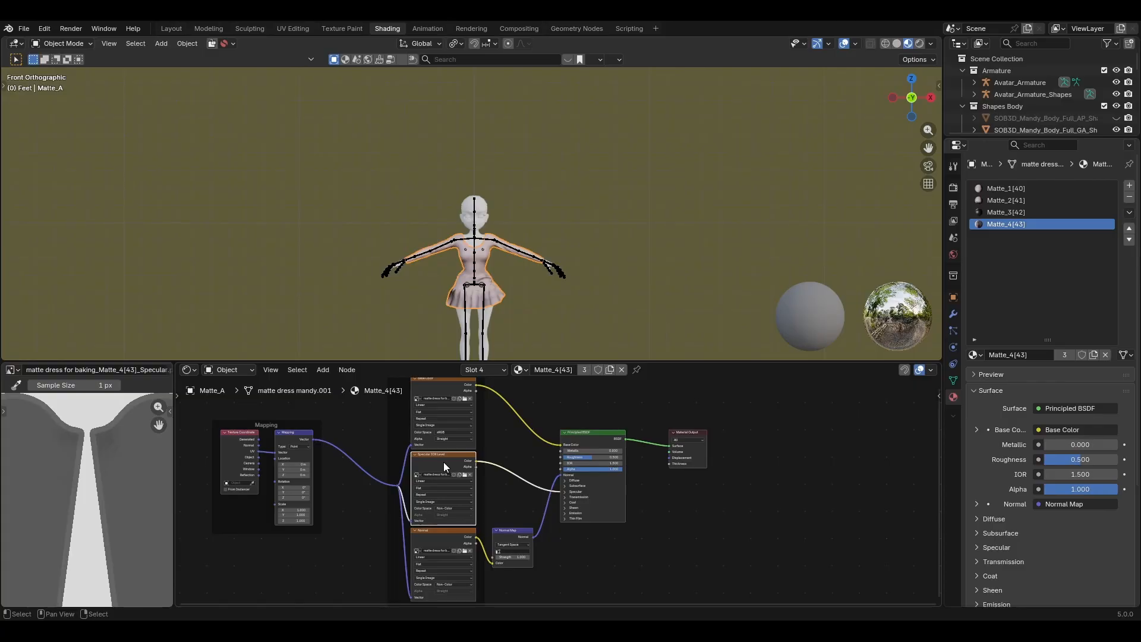
scroll(443, 462, down, 1)
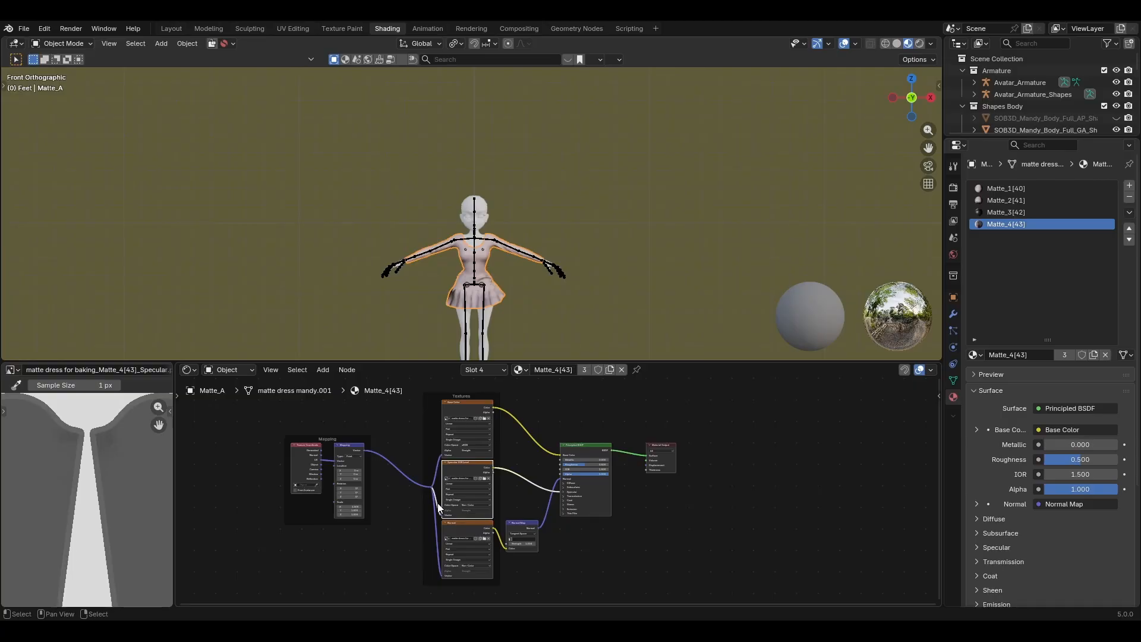
shift+middle_drag(525, 318, 522, 258)
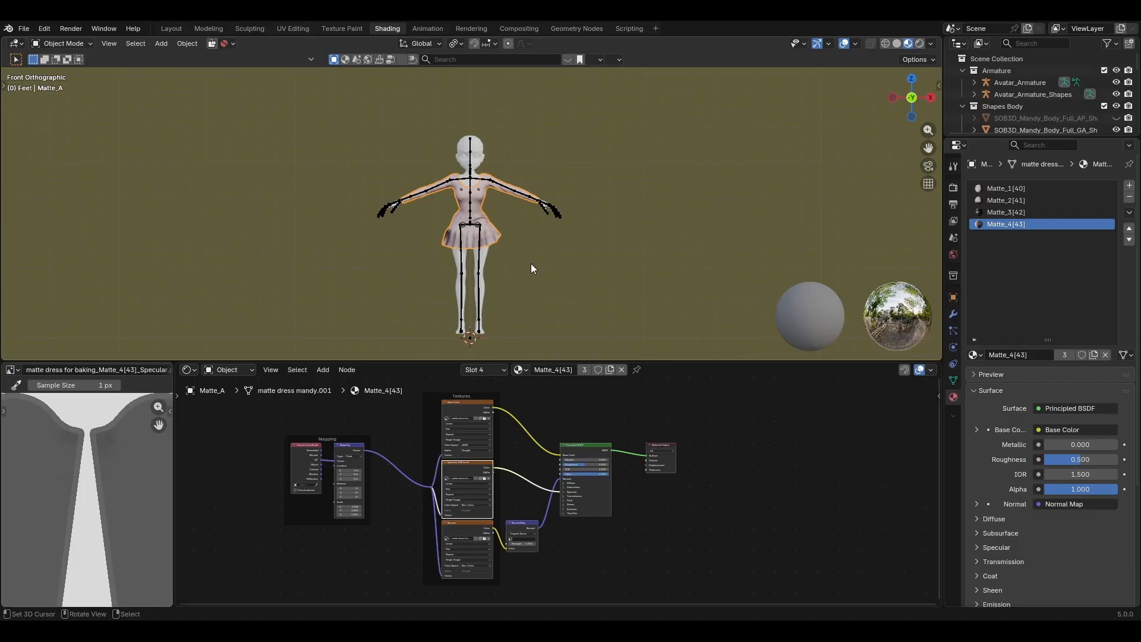
shift+middle_drag(531, 267, 529, 283)
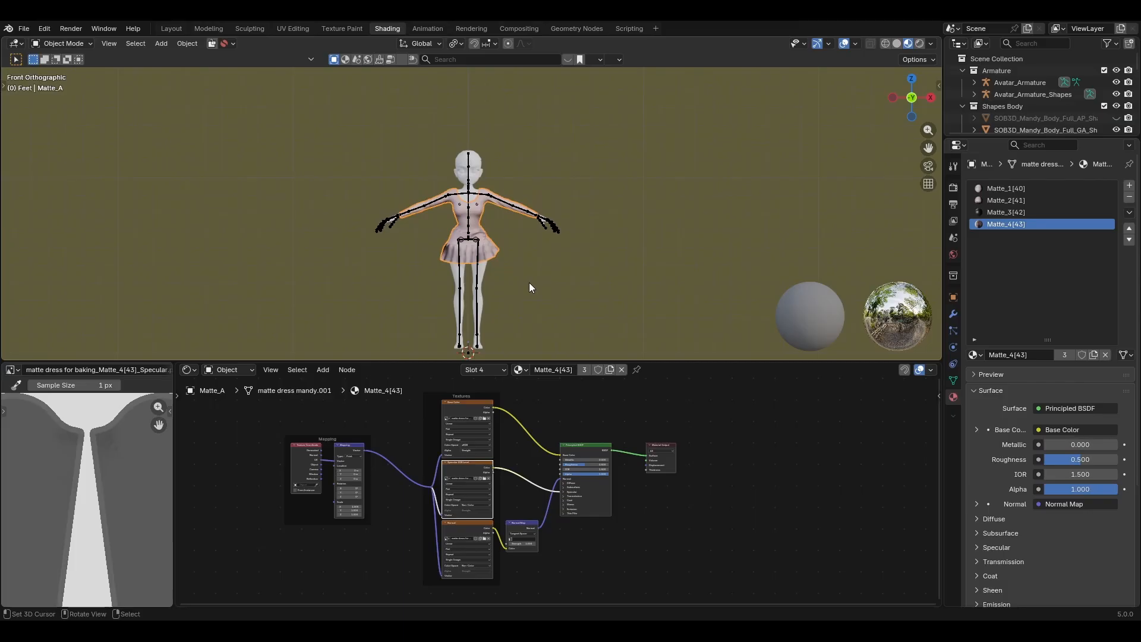
- Back in the Layout workspace, select the Matte_A dress together with Avatar_Armature and export them with IMVU Cal3D Export
click(170, 30)
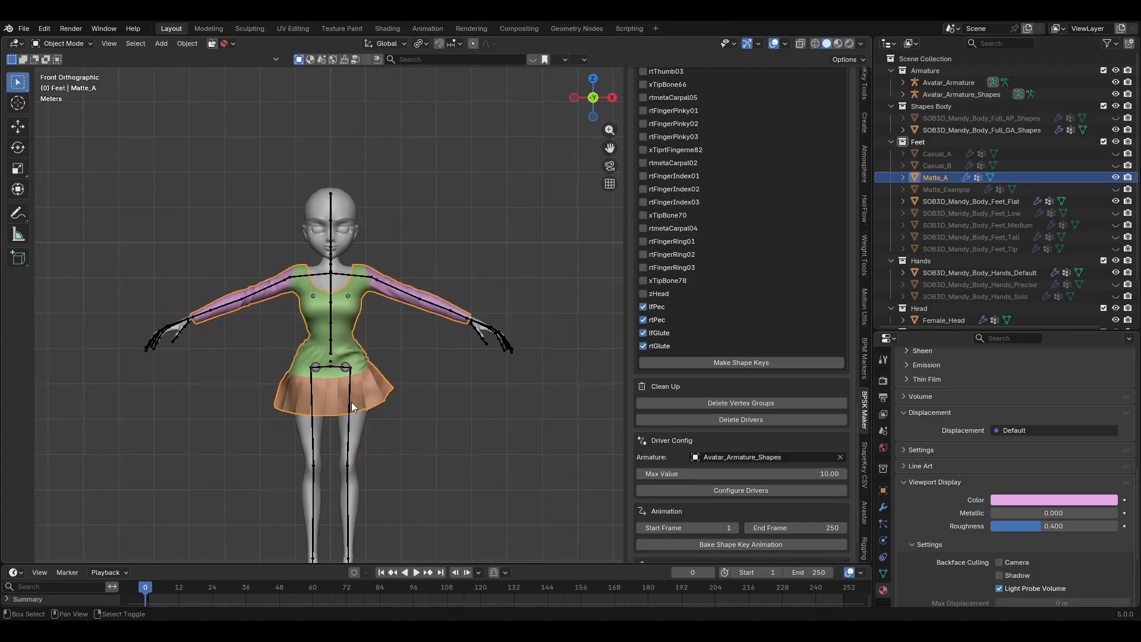
click(373, 388)
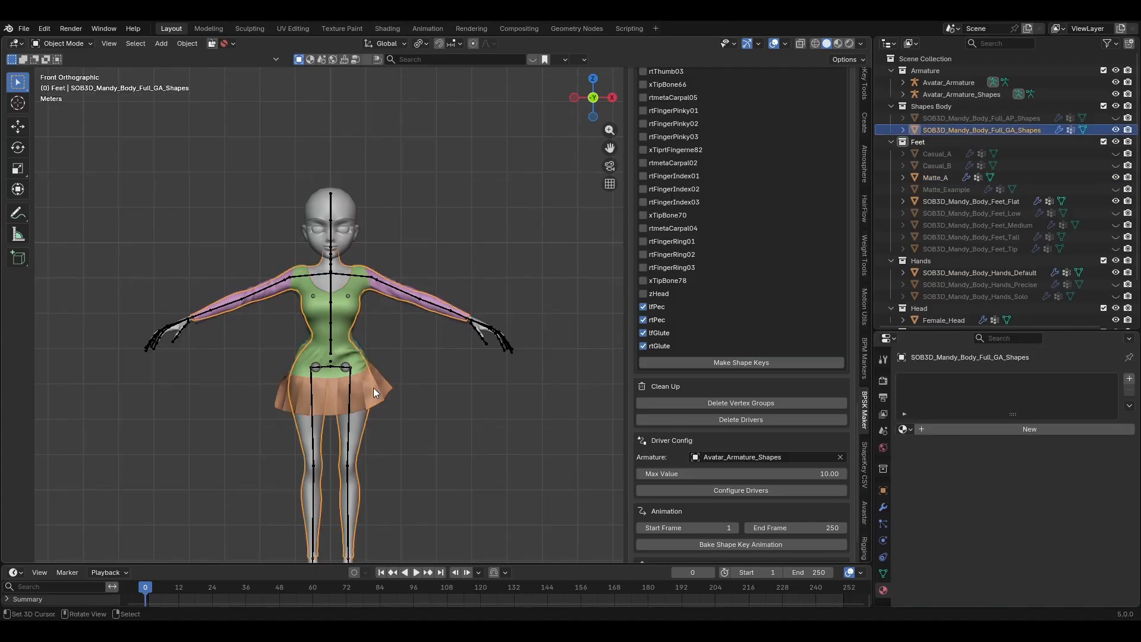
click(379, 386)
click(347, 394)
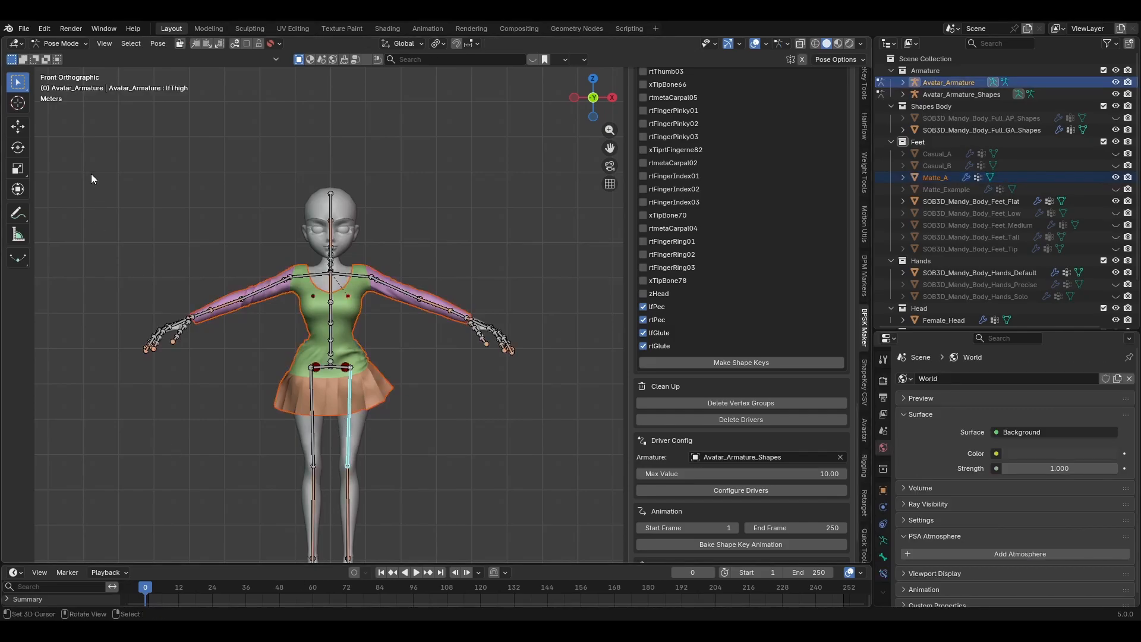
click(26, 28)
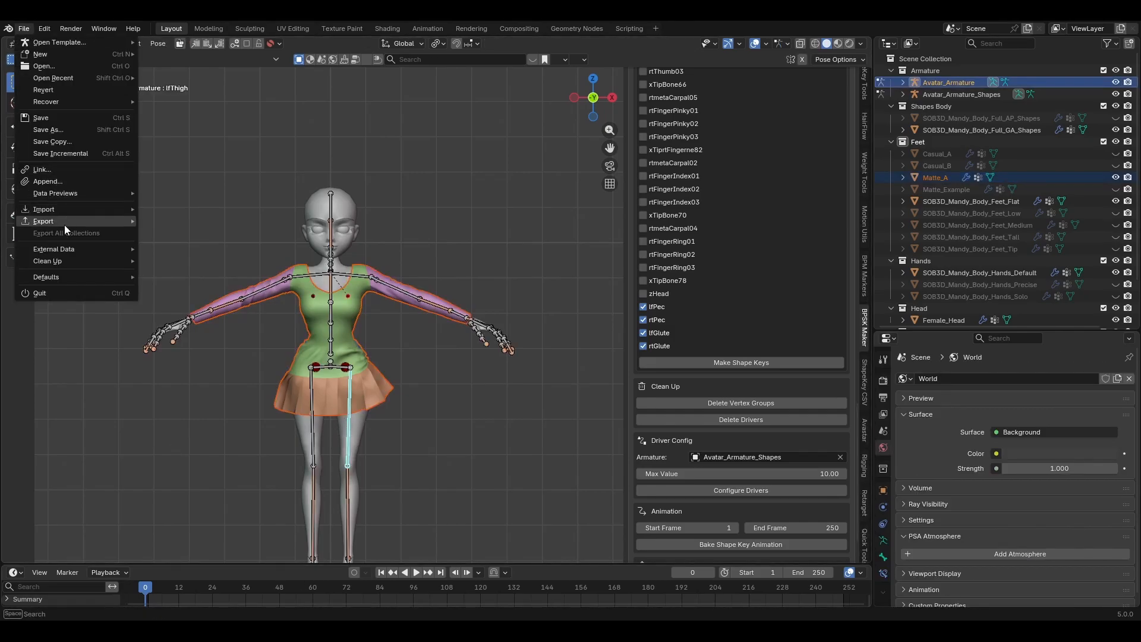
mouse_move(64, 223)
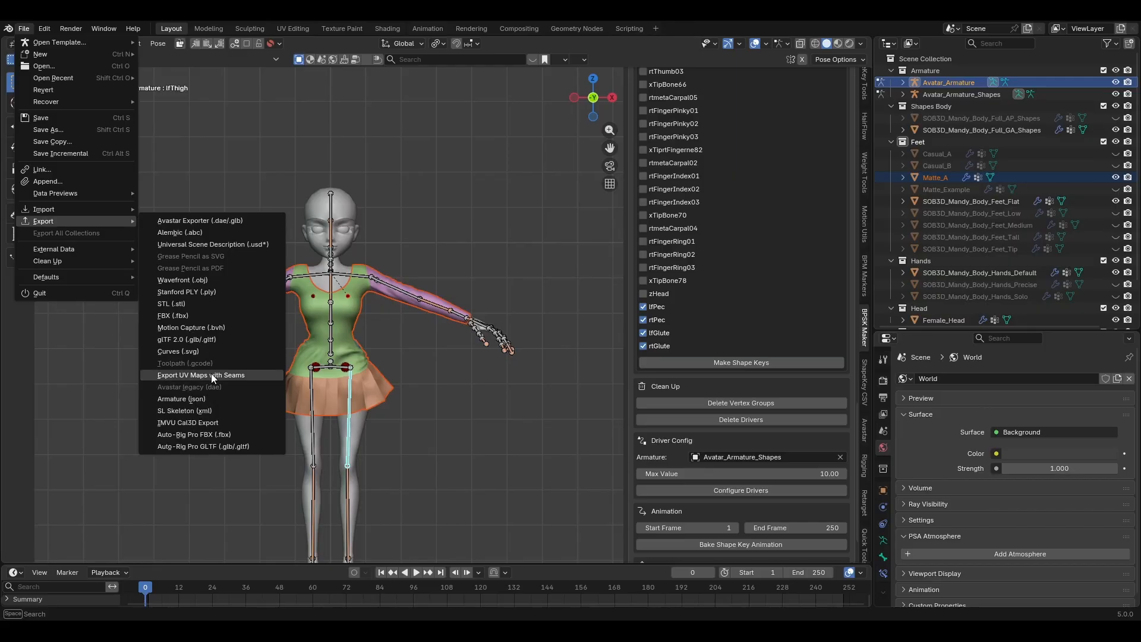
click(203, 423)
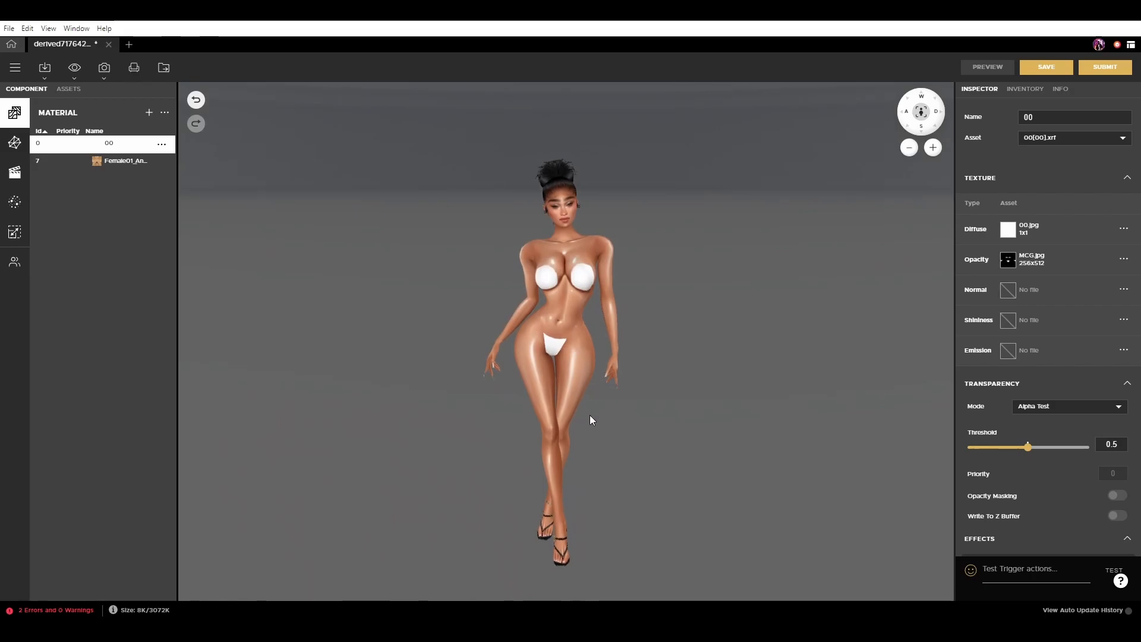
- Switch to IMVU Studio, import the exported Matte_A mesh, materials and textures as assets, and return to the component list
click(46, 72)
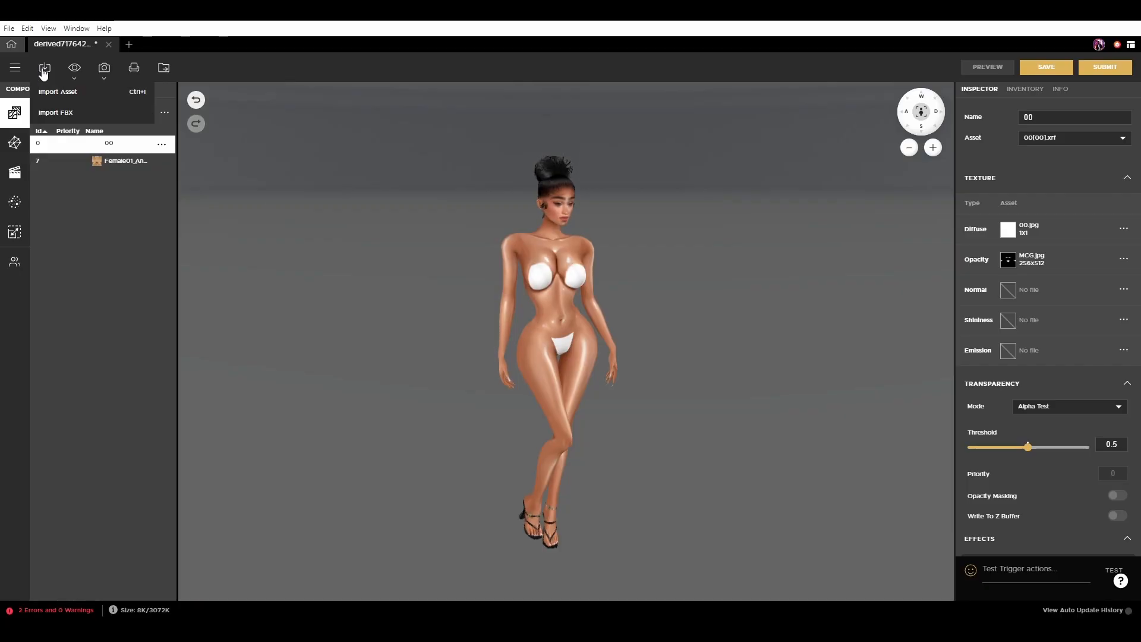
click(72, 93)
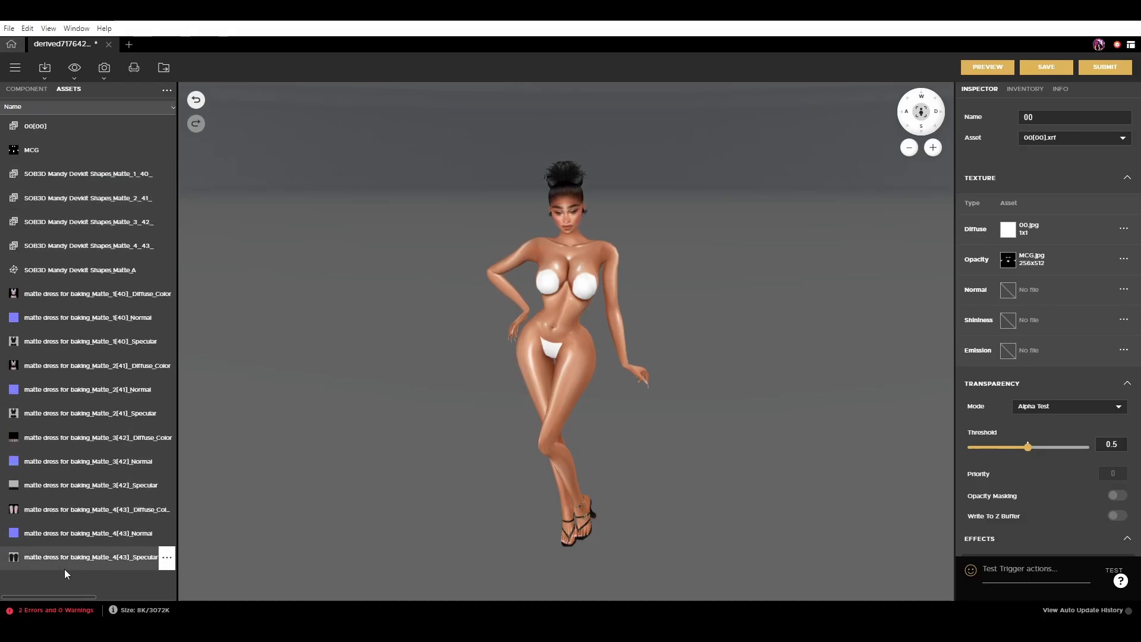
click(31, 94)
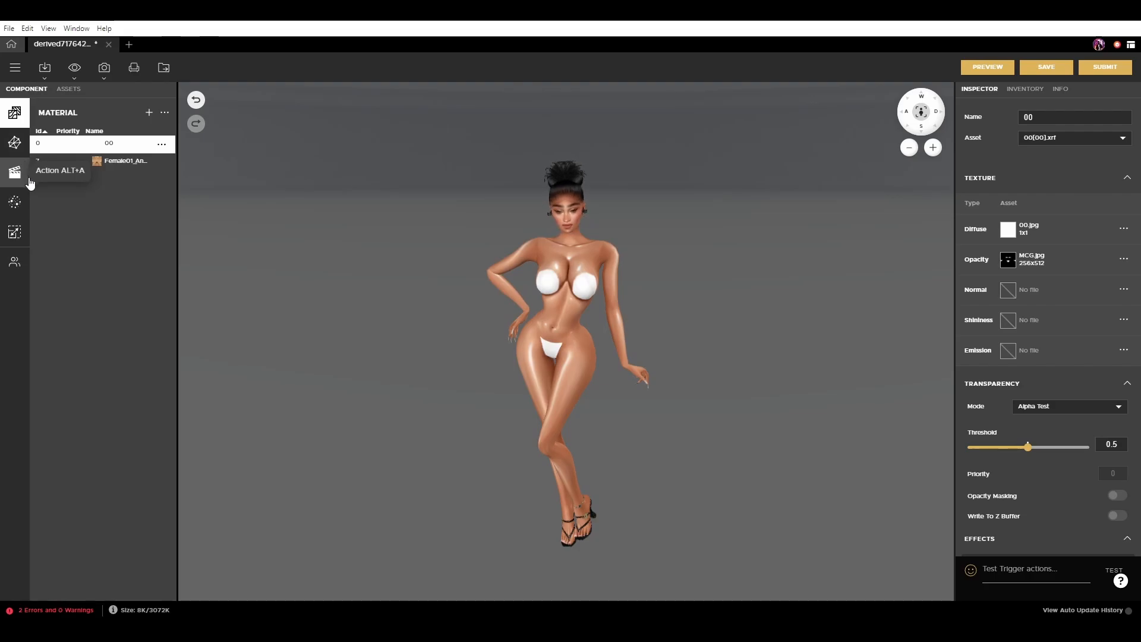
- Add a new mesh component for body part 5 Abdomen and Hips
click(20, 150)
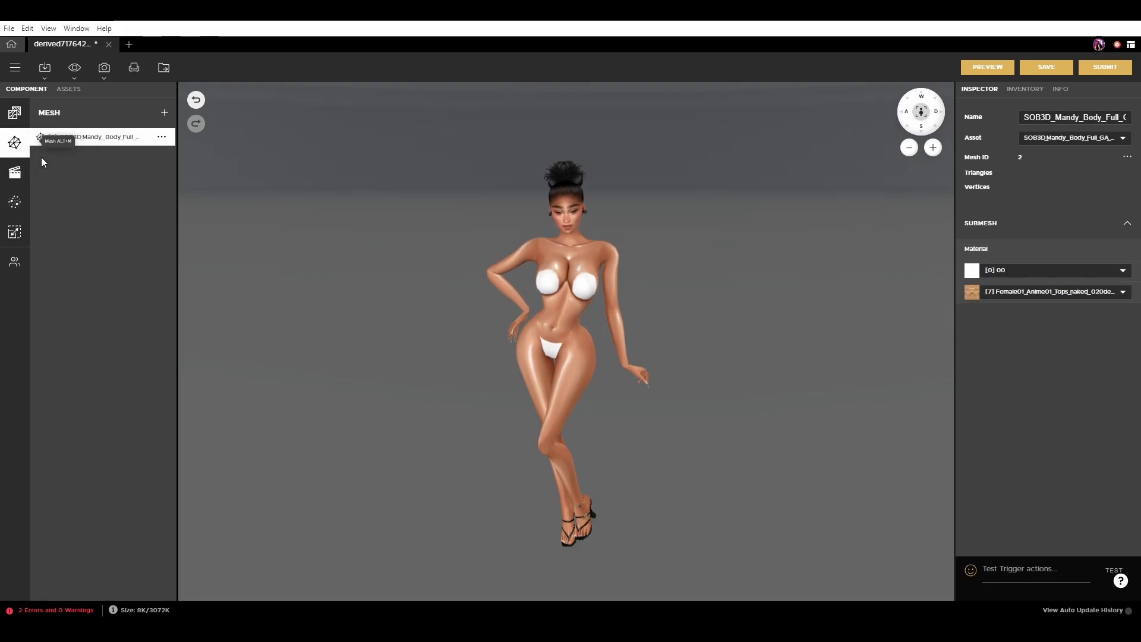
click(164, 112)
click(211, 354)
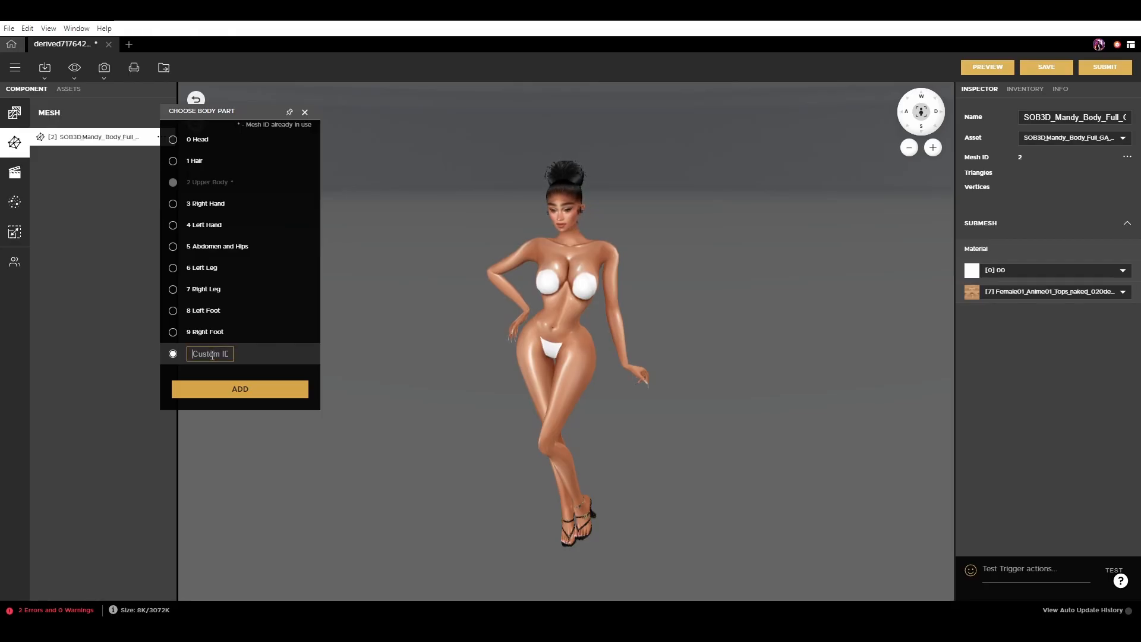
text(5)
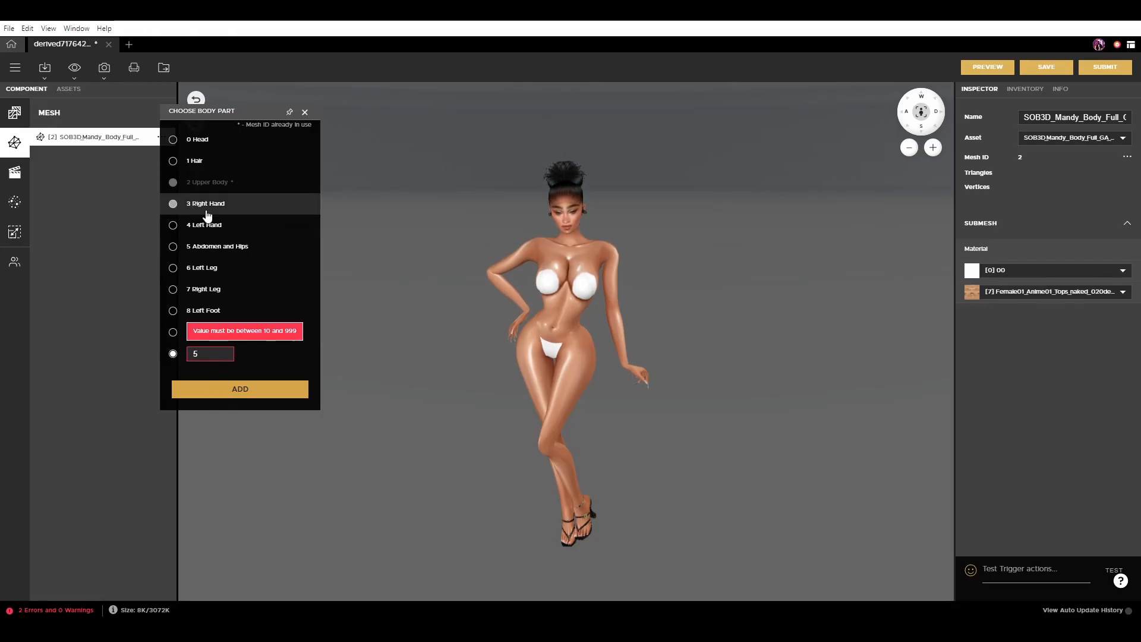
click(210, 246)
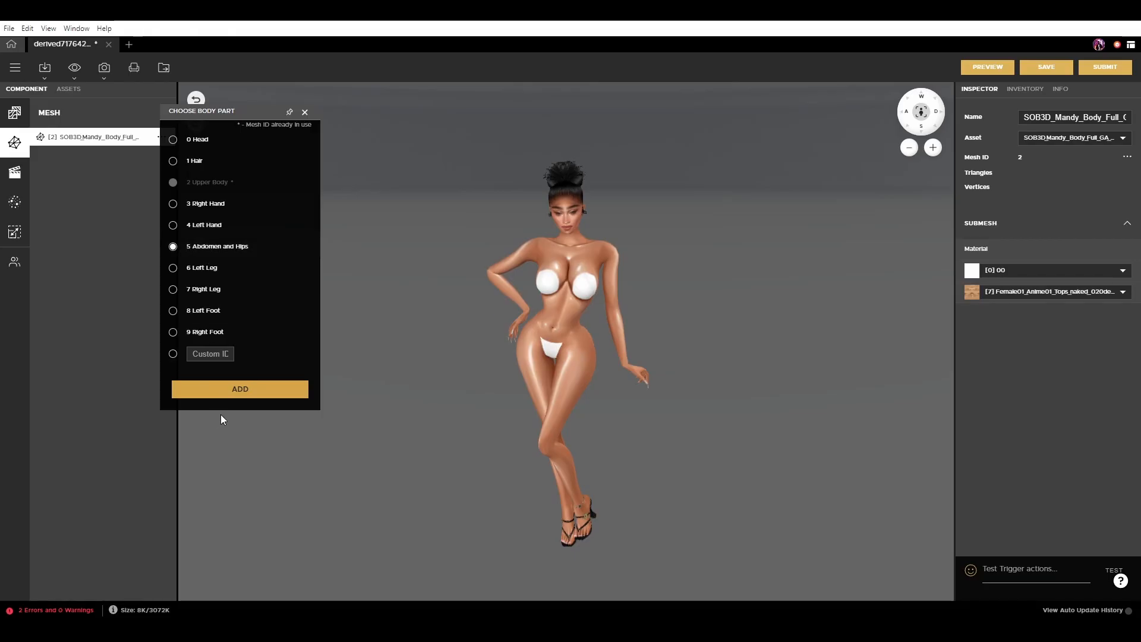
click(238, 391)
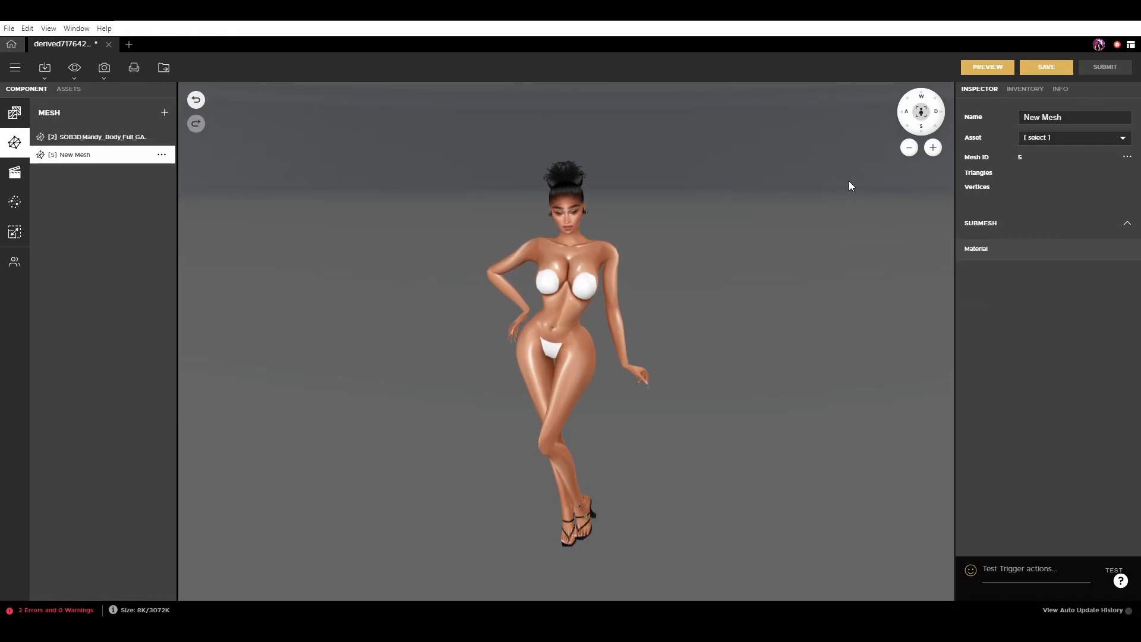
- Assign the SOB3D Mandy Devkit Shapes_Matte_A mesh asset to the new mesh 5
click(1074, 138)
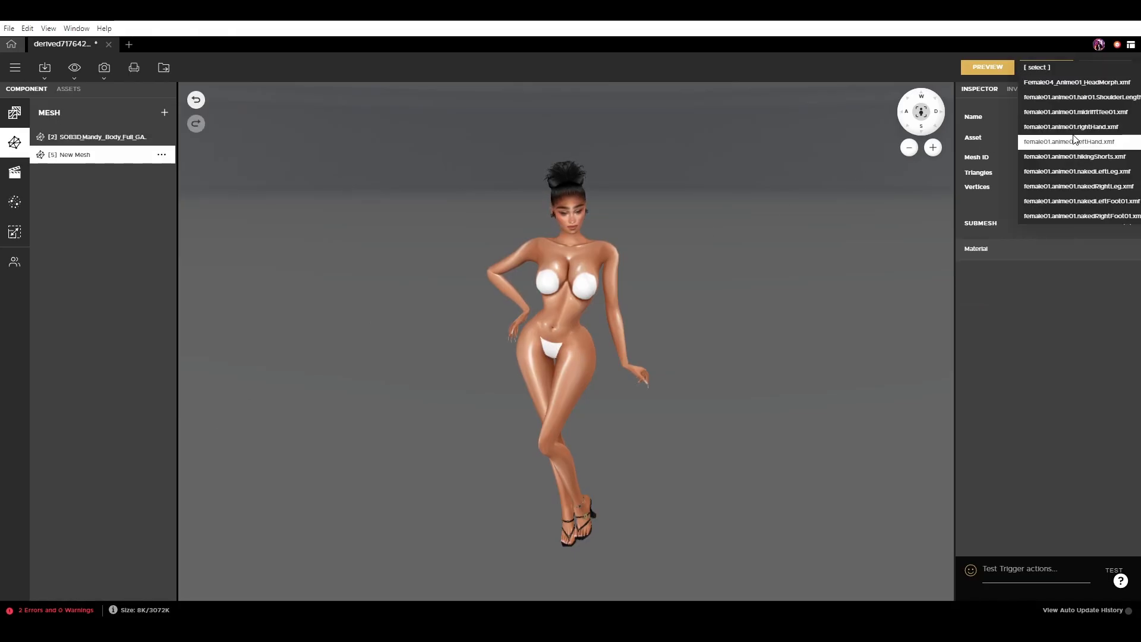
scroll(1064, 160, down, 3)
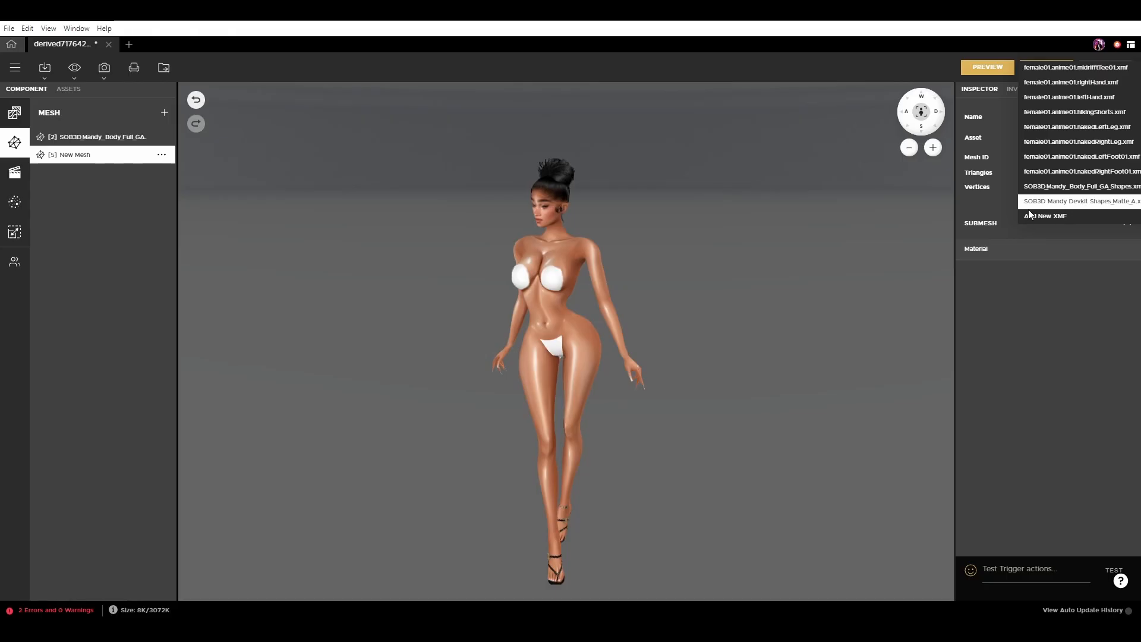
click(1006, 209)
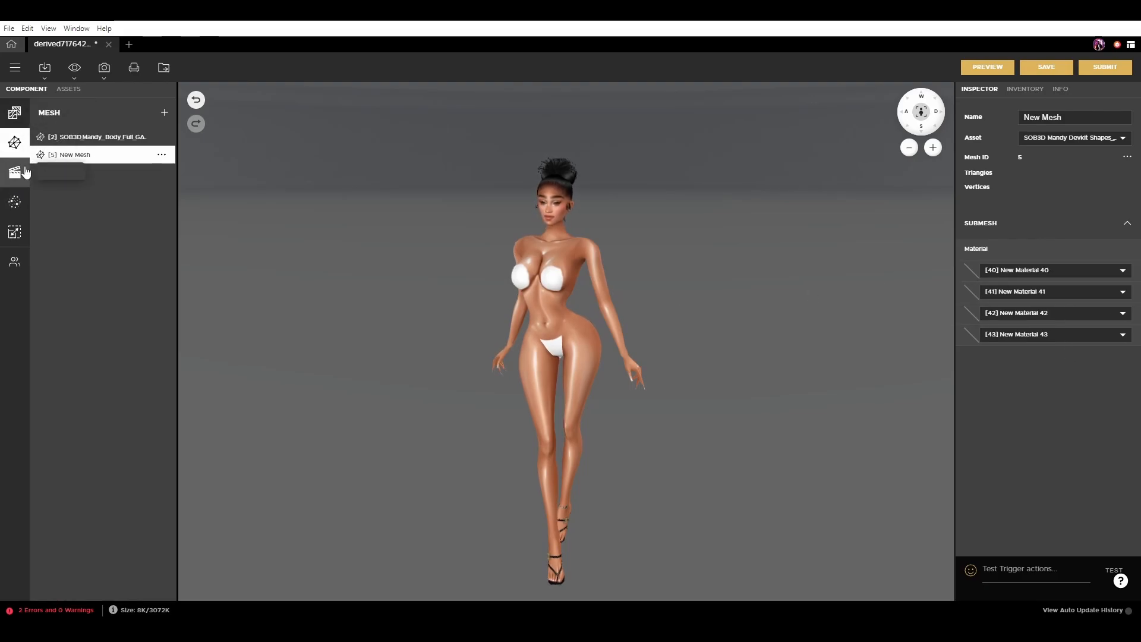
- Assign the SOB3D Mandy Devkit Shapes_Matte_1_40_.xrf asset to New Material 40
click(23, 114)
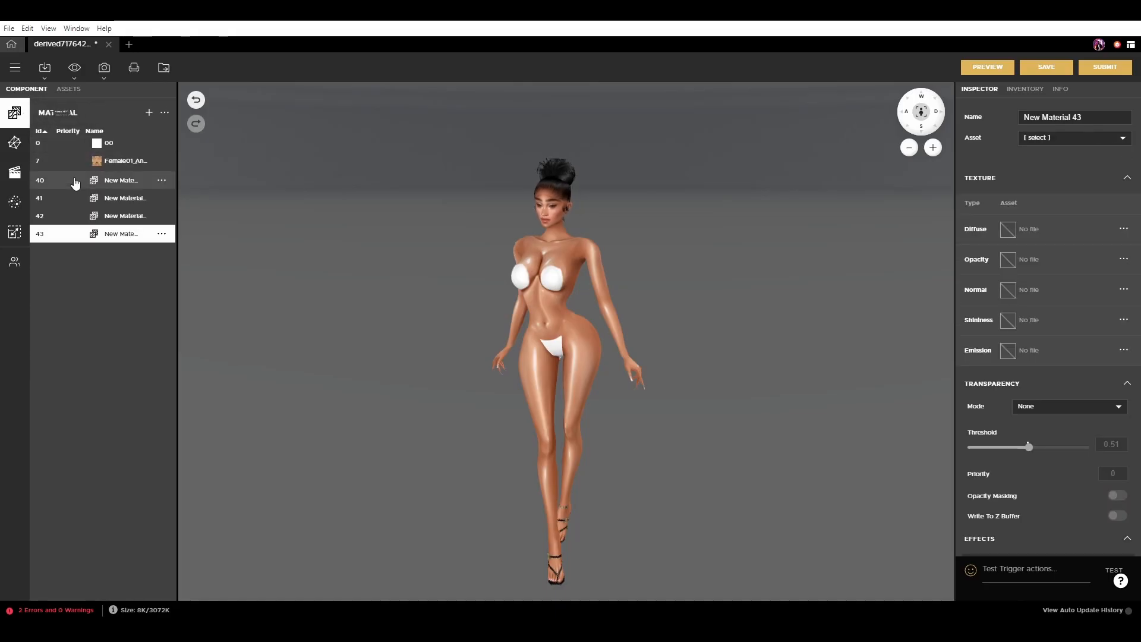
click(110, 186)
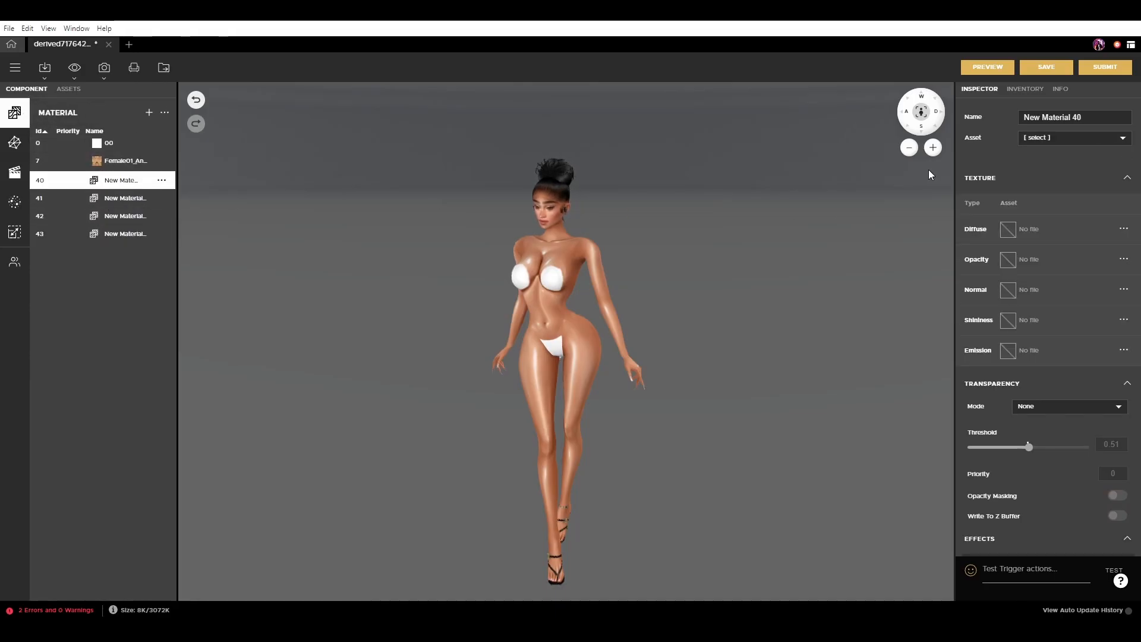
click(1055, 139)
scroll(1070, 172, down, 3)
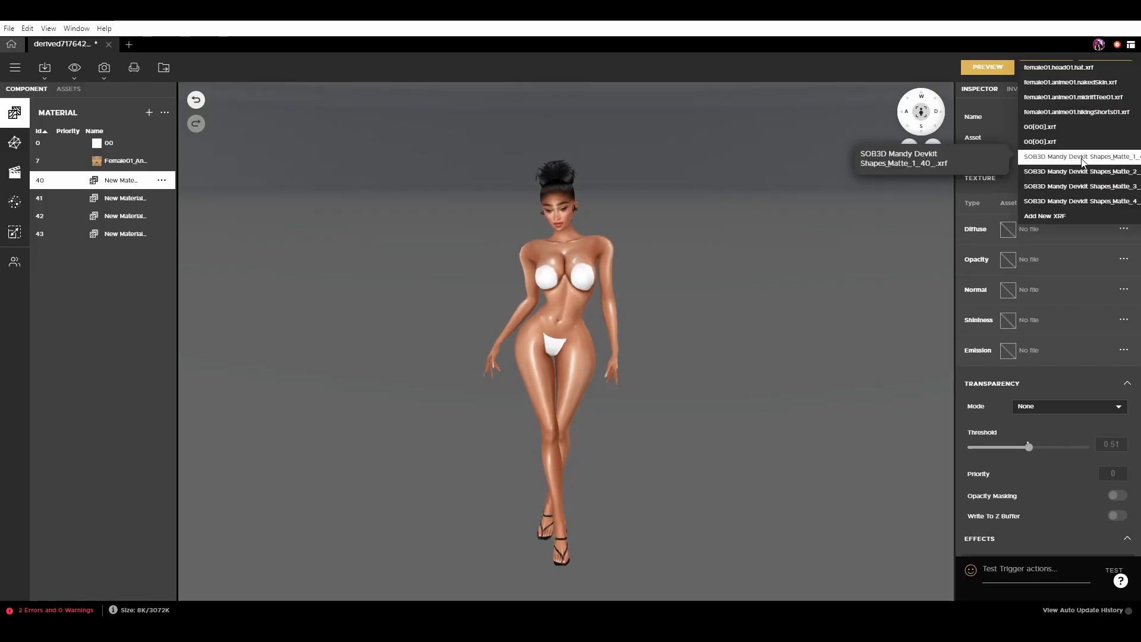
click(754, 173)
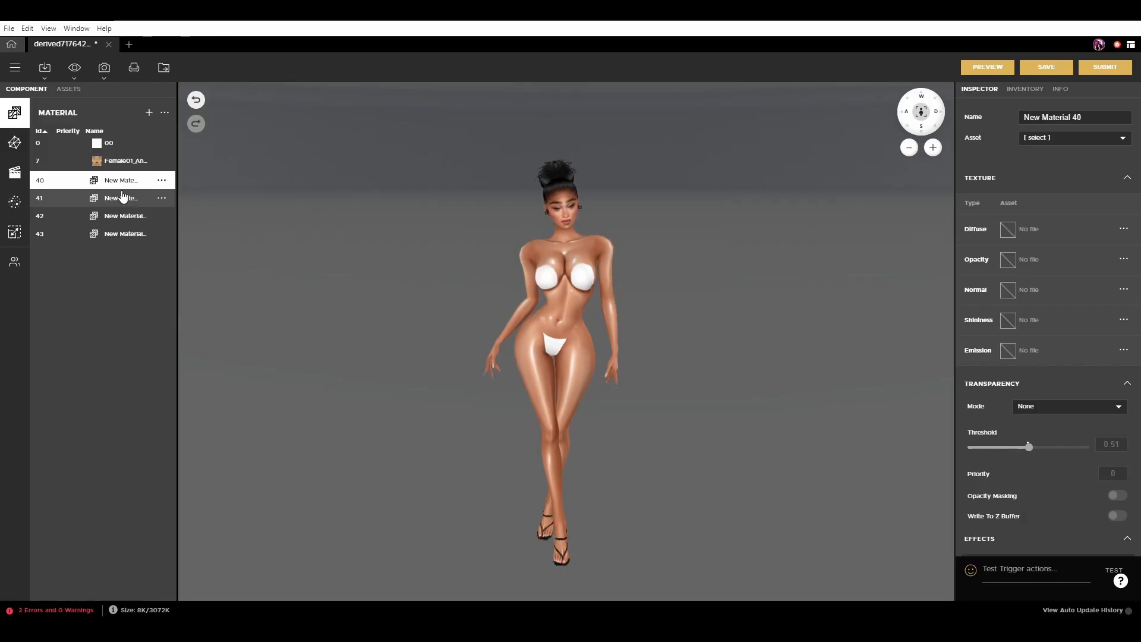
click(1064, 137)
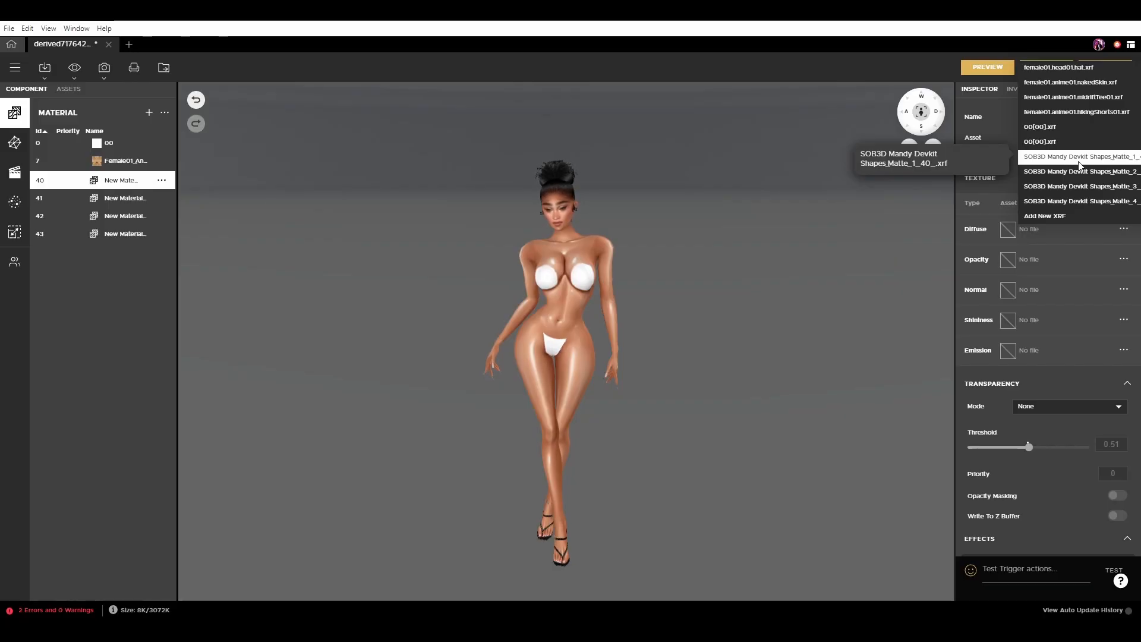
click(1079, 157)
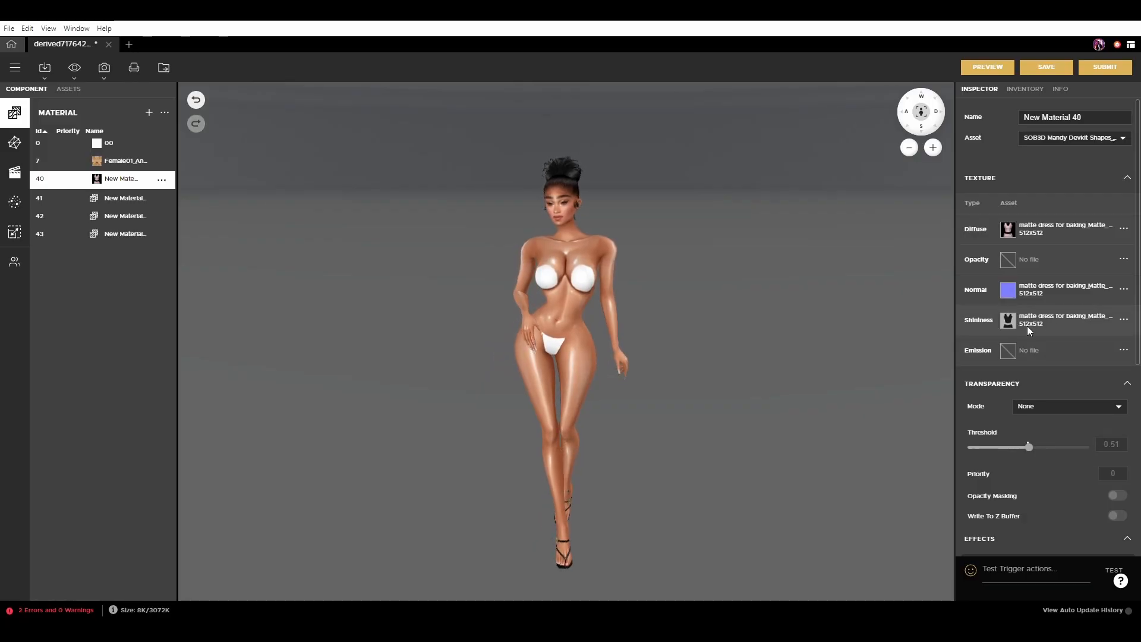
- Turn on Double Sided for New Material 40 and review its texture, transparency, effects and layering settings
scroll(1028, 327, down, 5)
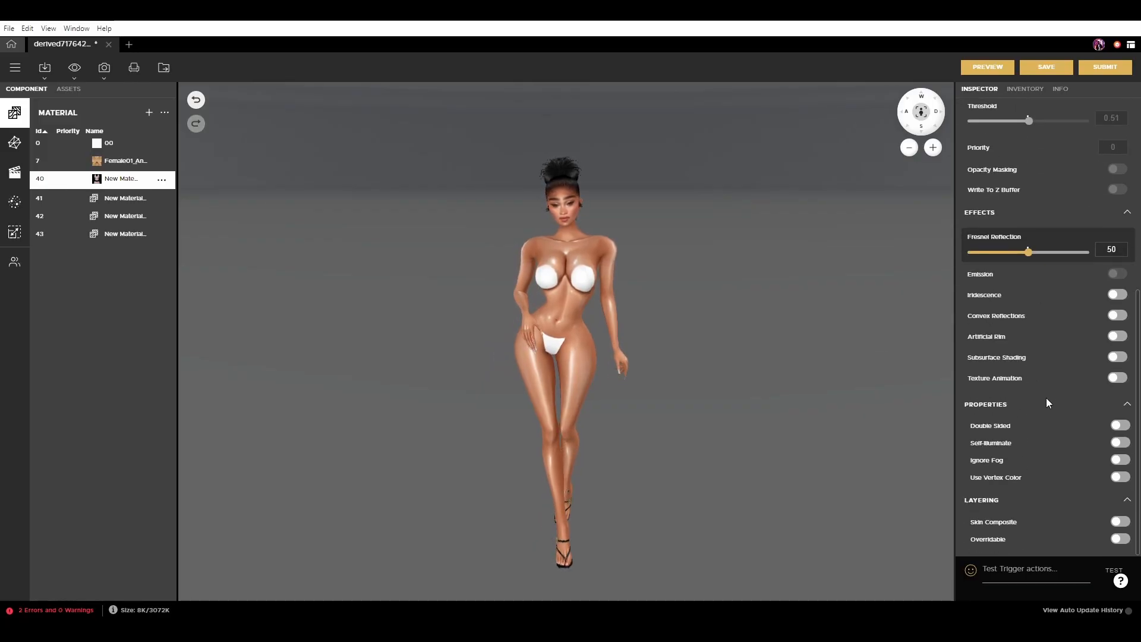
scroll(1088, 452, up, 5)
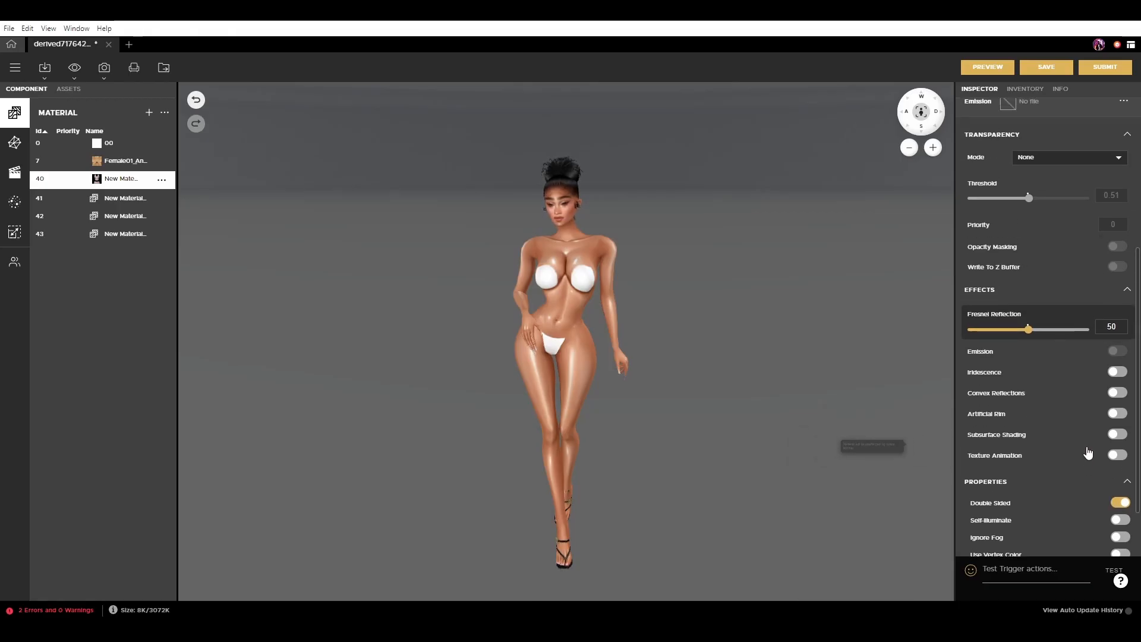
scroll(1081, 389, down, 5)
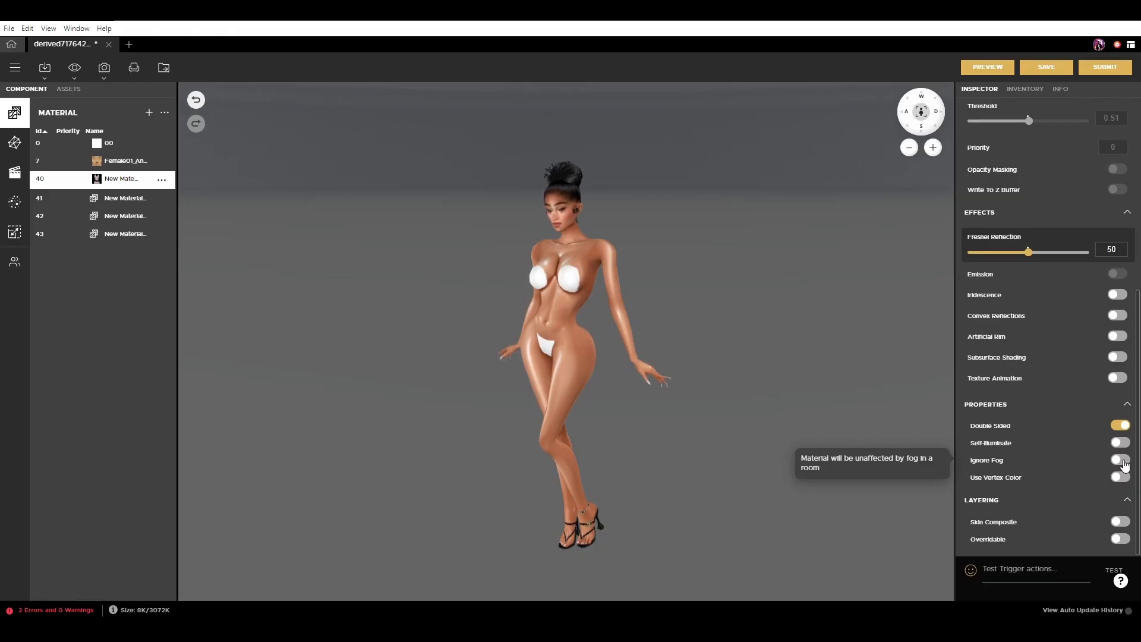
scroll(1109, 466, up, 2)
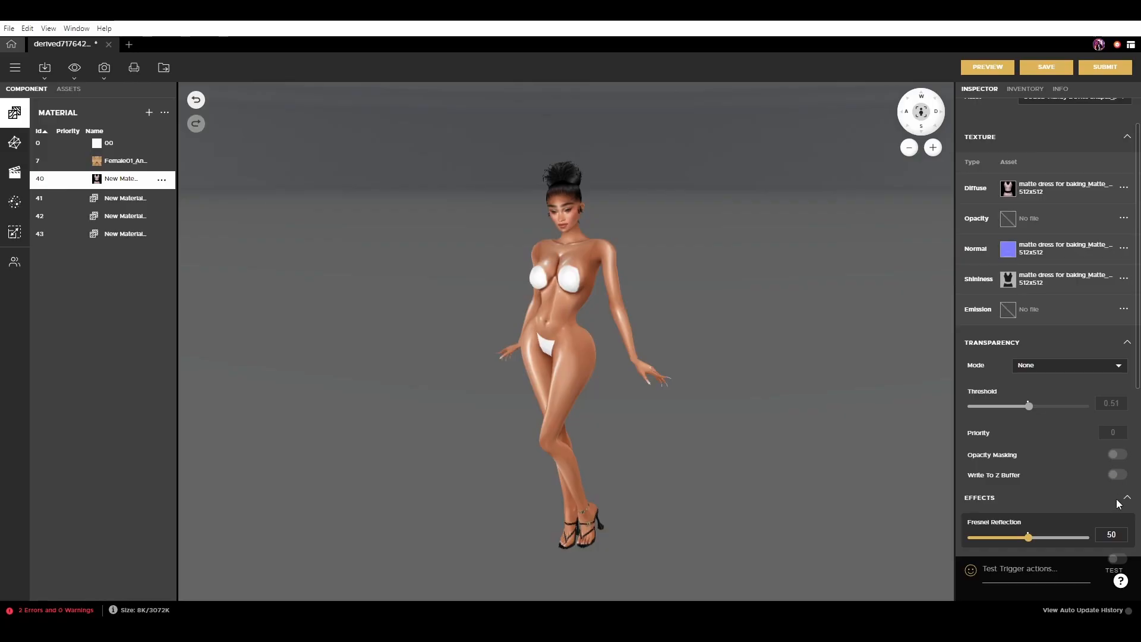
scroll(1108, 461, down, 5)
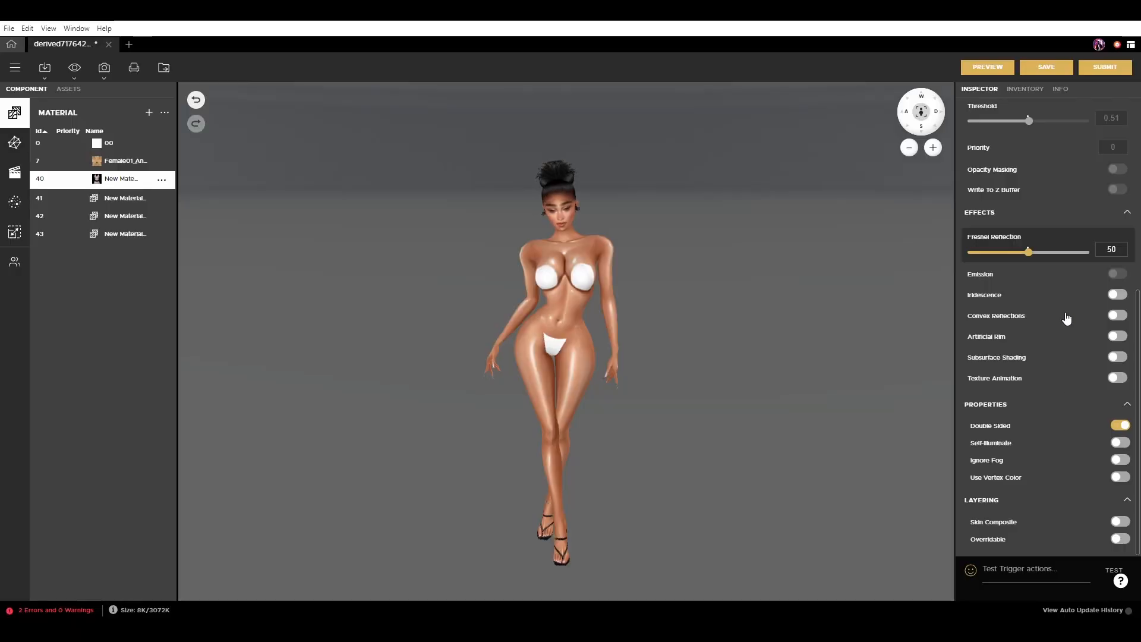
scroll(1095, 366, up, 3)
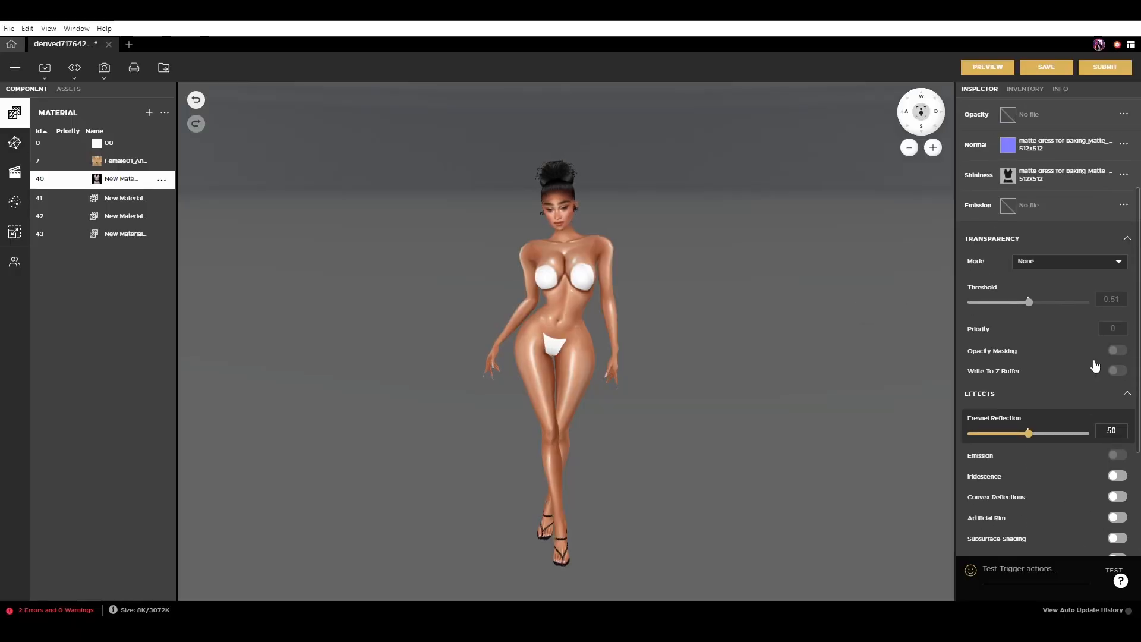
scroll(1093, 371, down, 3)
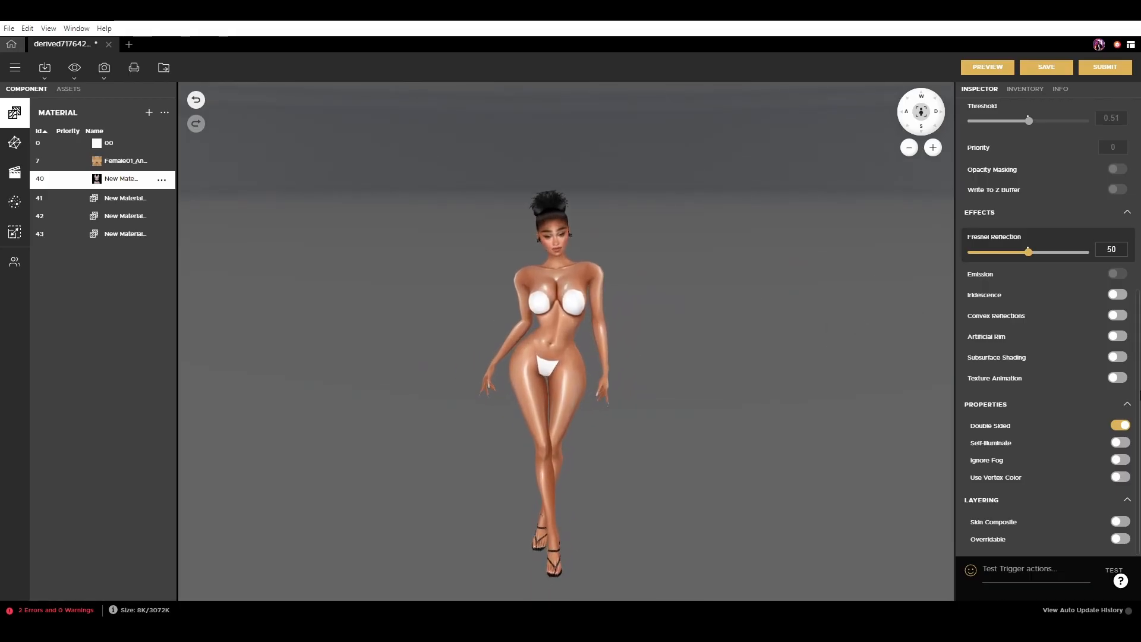
scroll(1100, 382, up, 5)
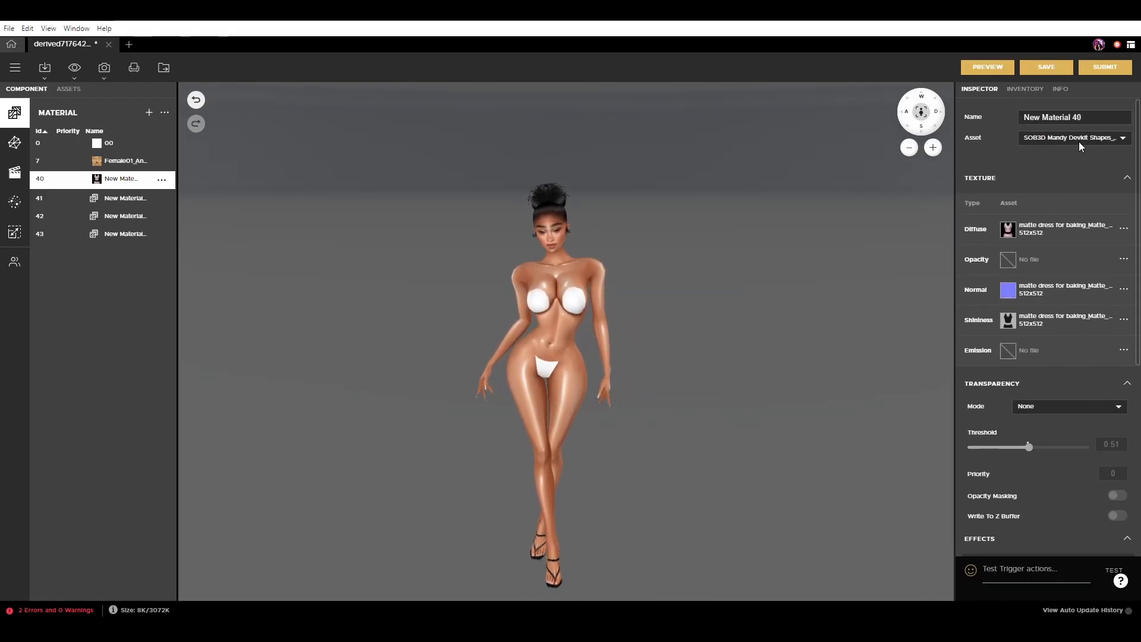
- Assign the SOB3D Mandy Devkit Shapes_Matte_2 .xrf asset to New Material 41
scroll(1068, 273, down, 5)
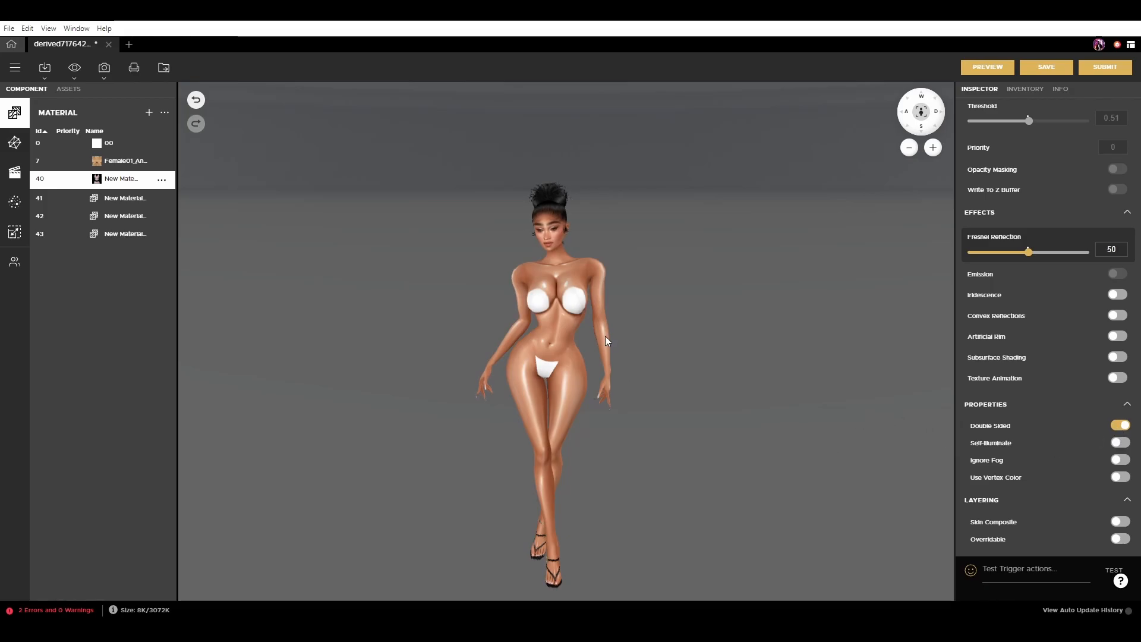
scroll(605, 337, up, 5)
scroll(1128, 302, up, 5)
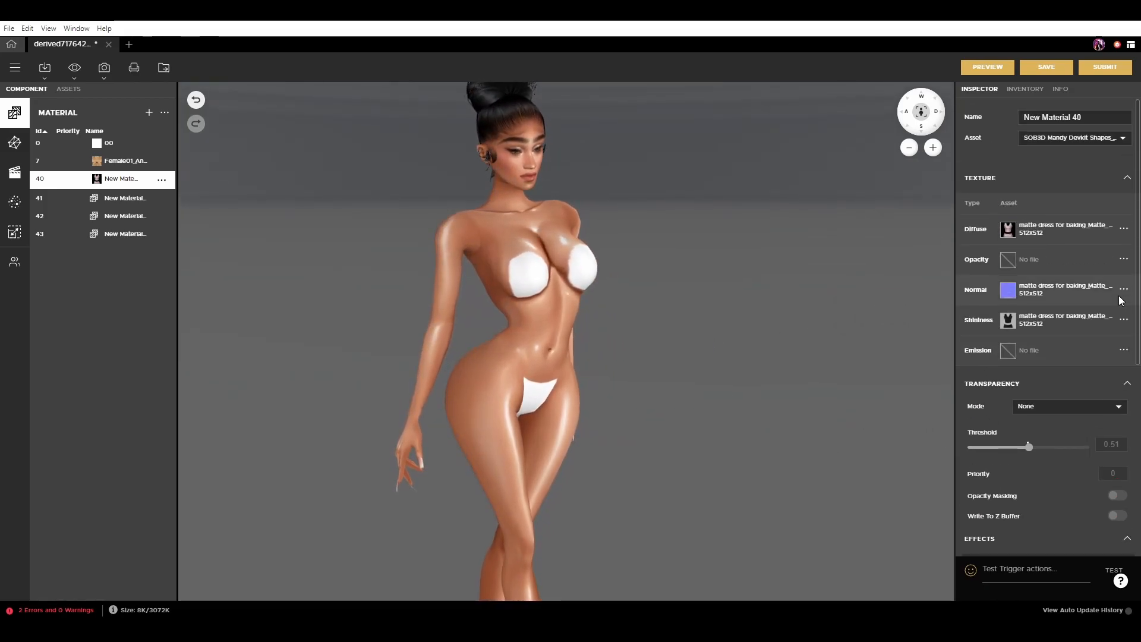
click(126, 199)
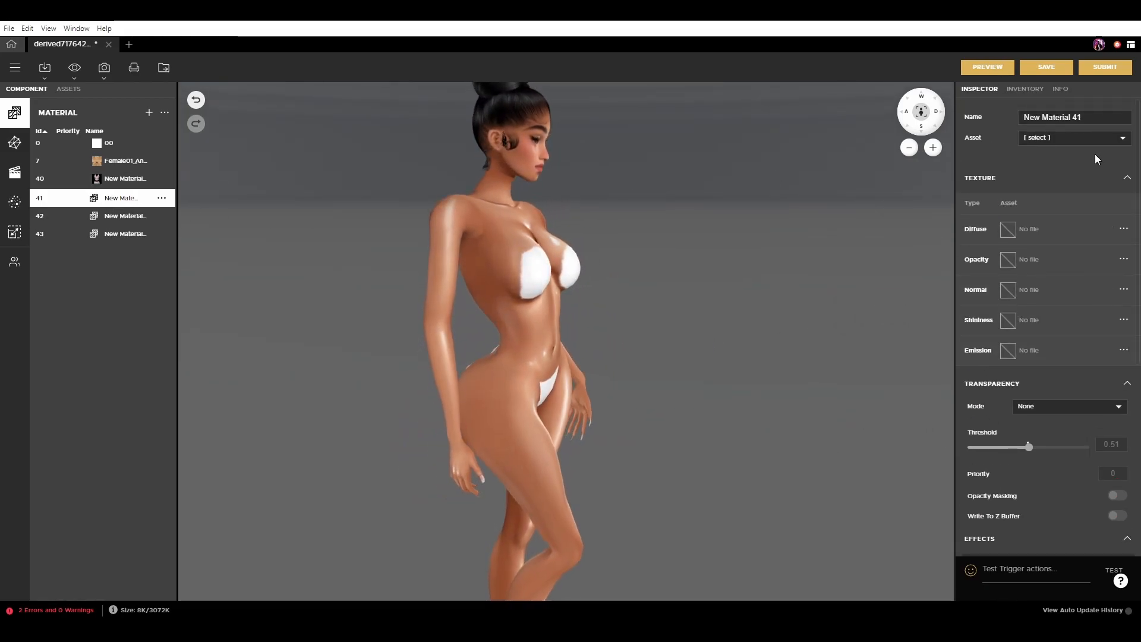
click(1065, 140)
scroll(1070, 199, down, 3)
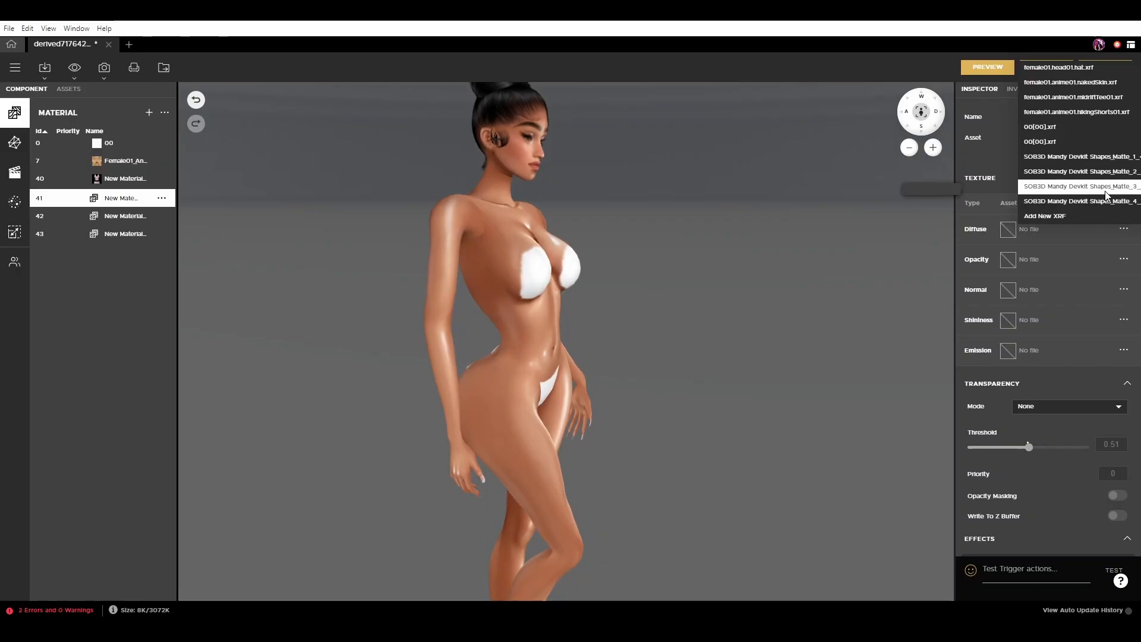
click(1108, 174)
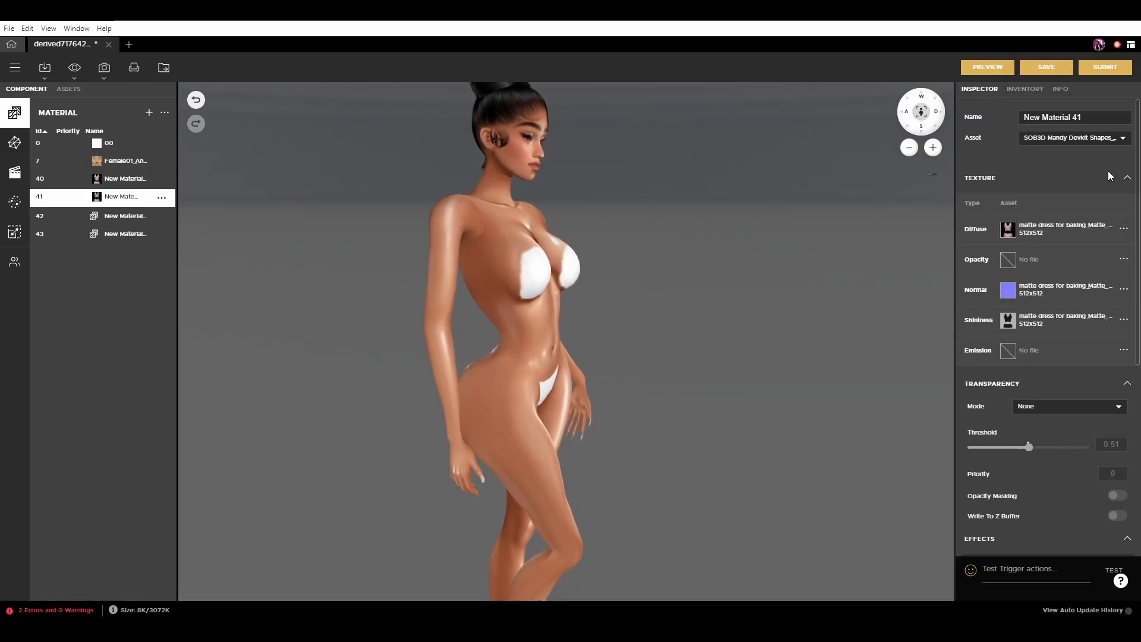
- Assign the SOB3D Mandy Devkit Shapes_Matte_3 .xrf asset to New Material 42
click(104, 217)
click(1081, 141)
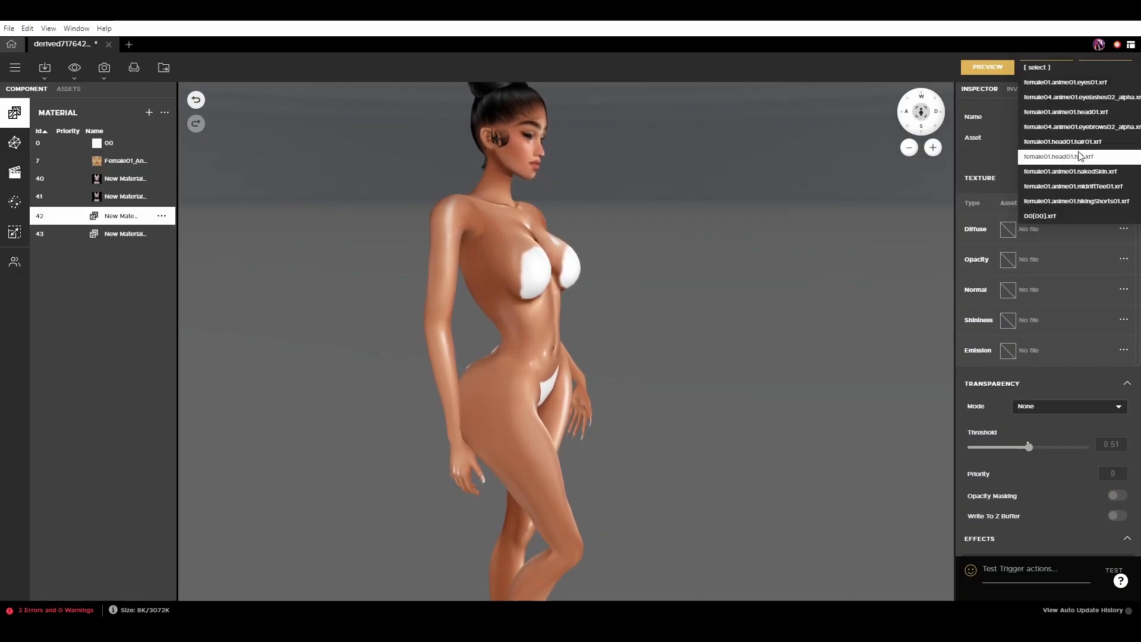
scroll(1081, 178, down, 3)
click(1085, 187)
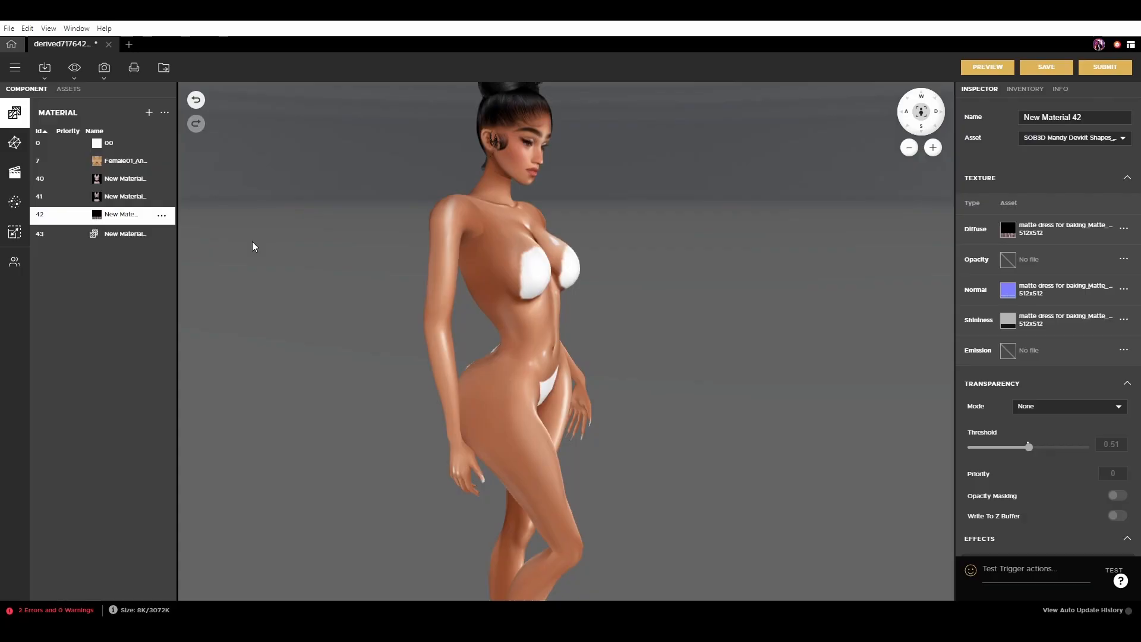
- Assign the SOB3D Mandy Devkit Shapes_Matte_4 .xrf asset to New Material 43
click(118, 234)
click(1080, 138)
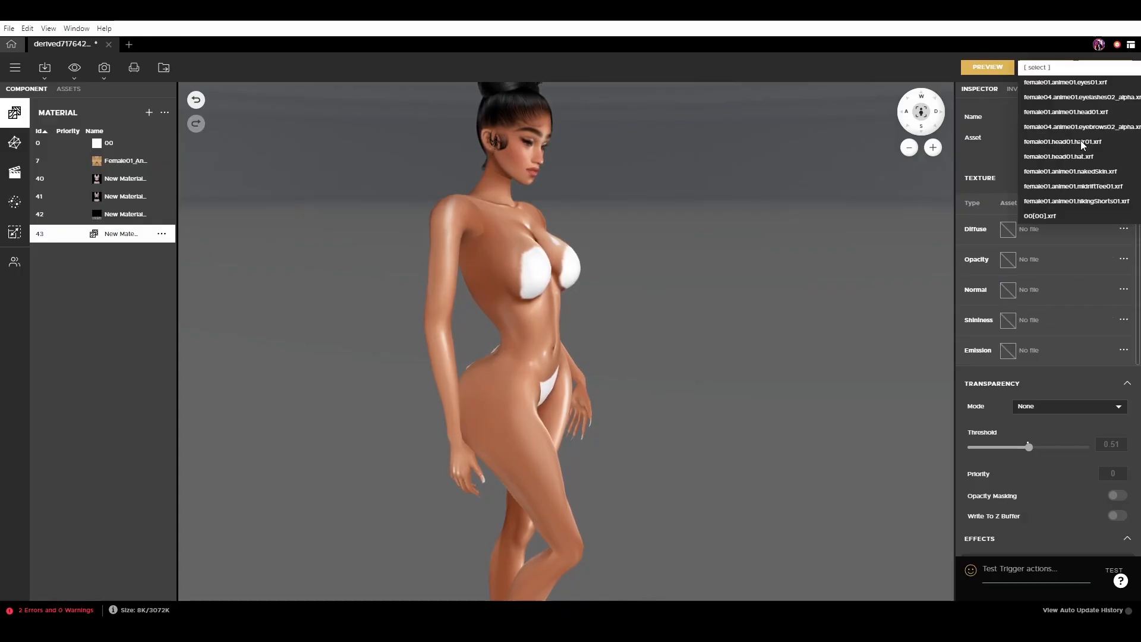
scroll(1079, 190, down, 3)
click(1078, 202)
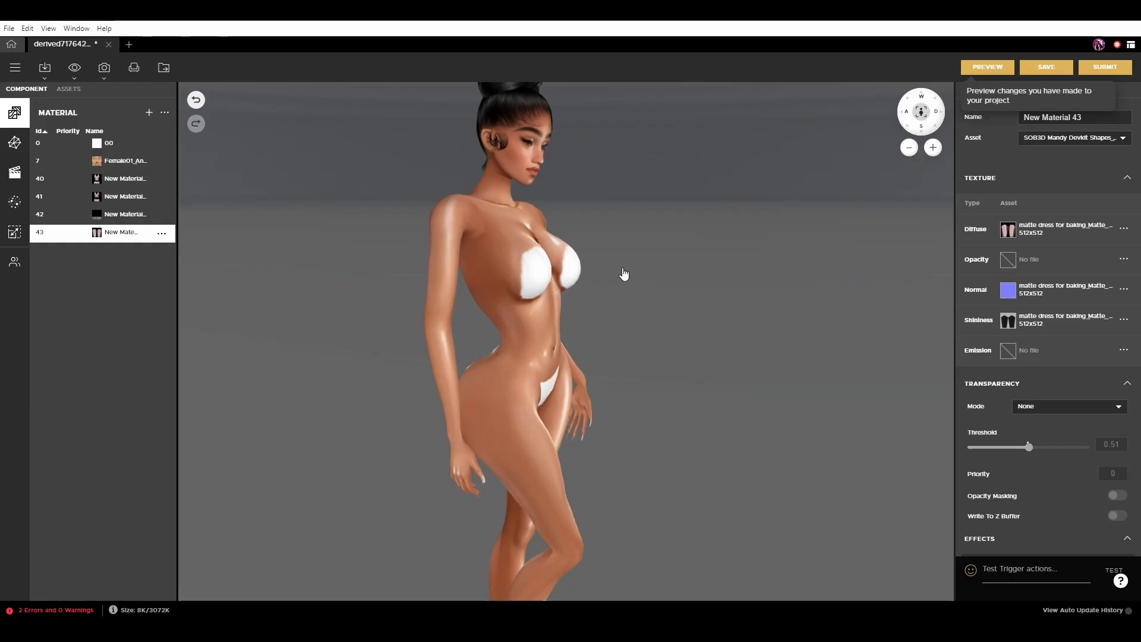
- Examine the dress on the avatar from the front and from below, checking the inner faces of the sleeves and skirt
scroll(1100, 422, down, 5)
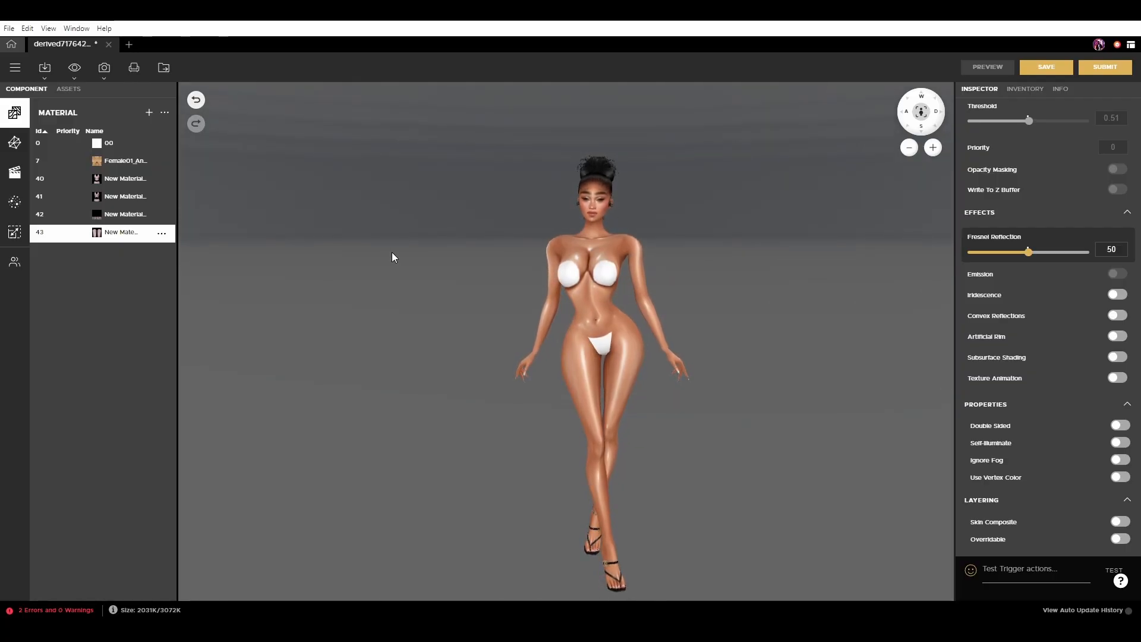
scroll(608, 293, up, 5)
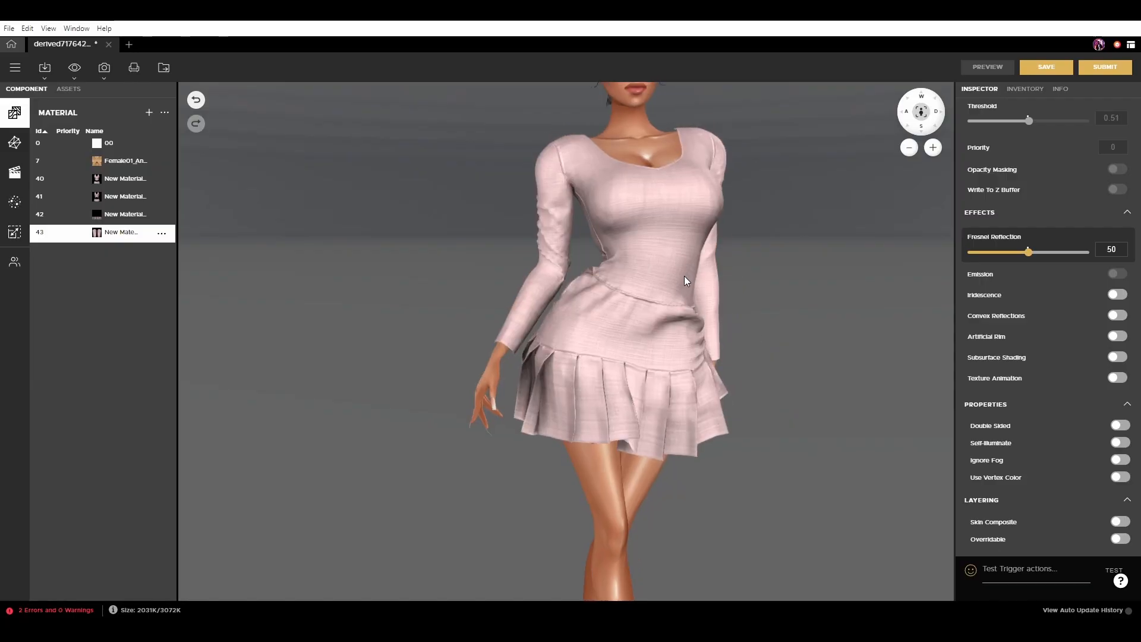
scroll(665, 310, down, 5)
drag(680, 319, 615, 244)
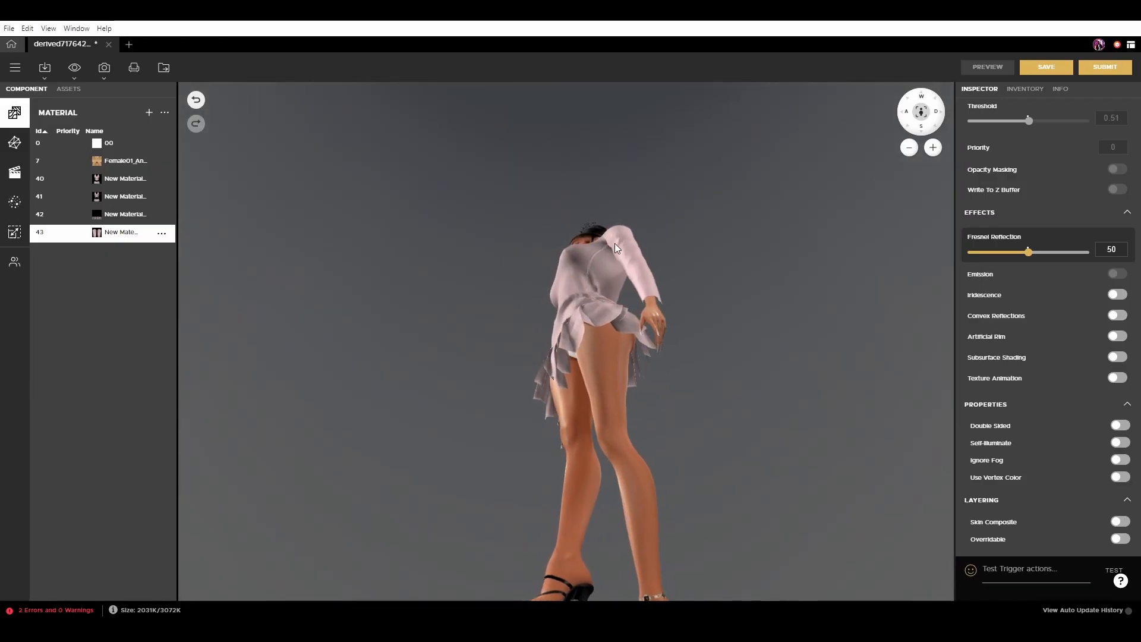
drag(675, 339, 688, 397)
scroll(687, 397, up, 4)
scroll(687, 397, up, 2)
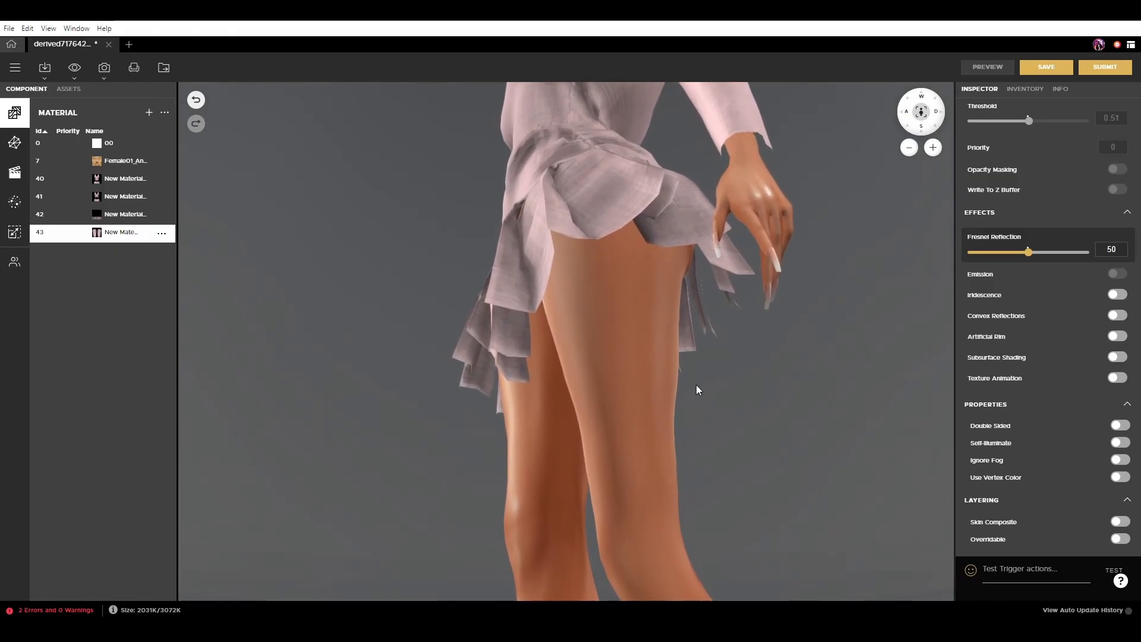
right_drag(789, 220, 769, 261)
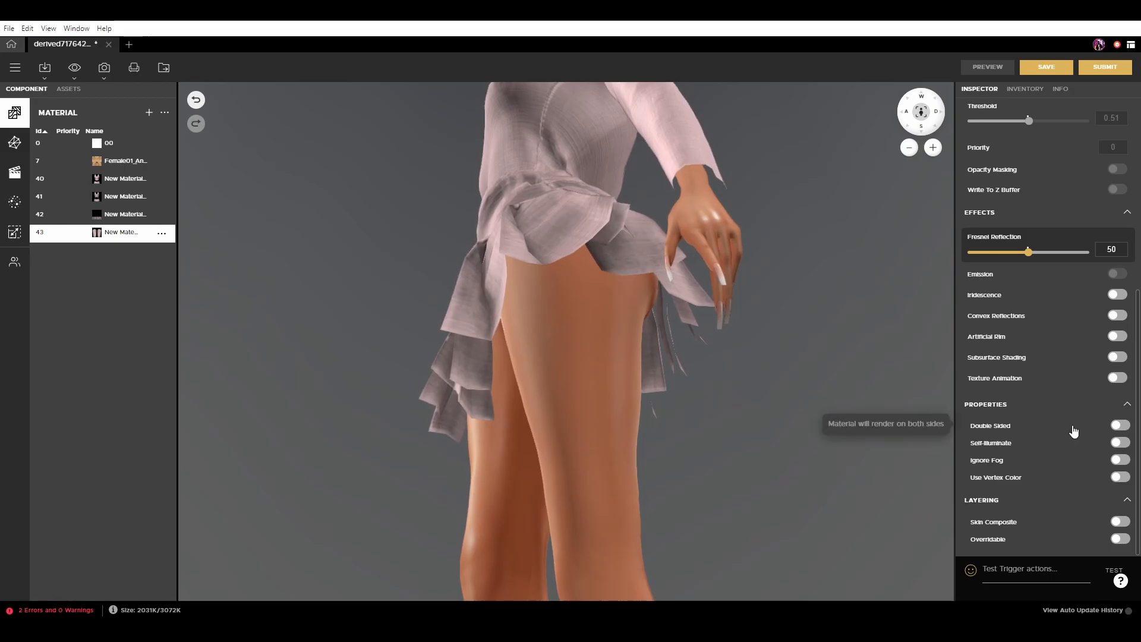
- Turn on Double Sided for New Material 43 and check the previewed dress on the avatar
click(1121, 426)
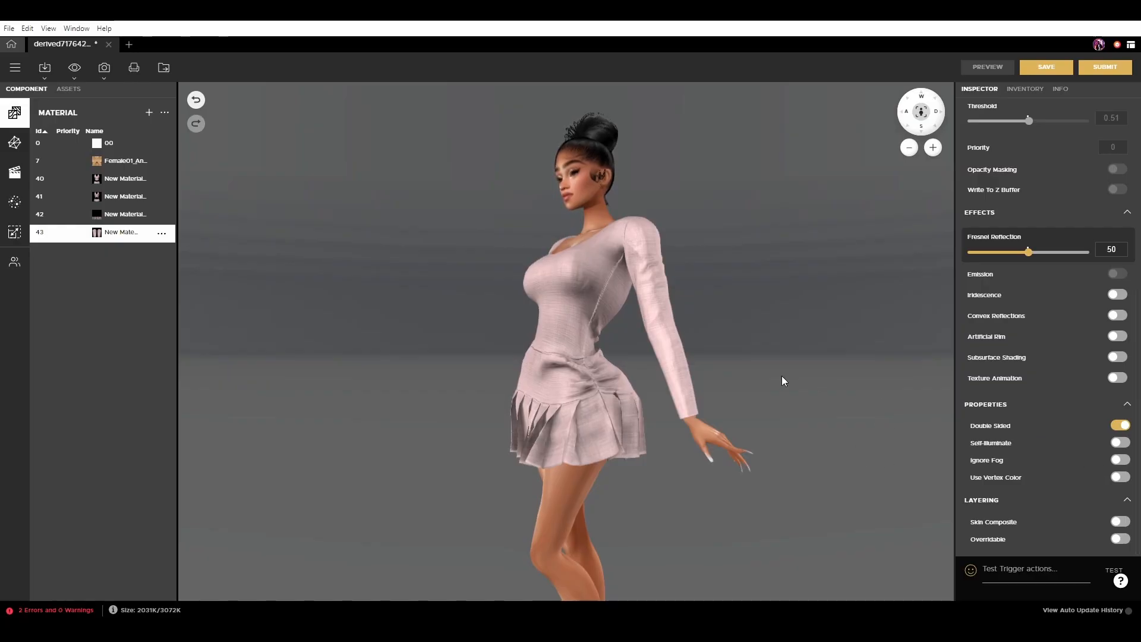
scroll(652, 318, down, 3)
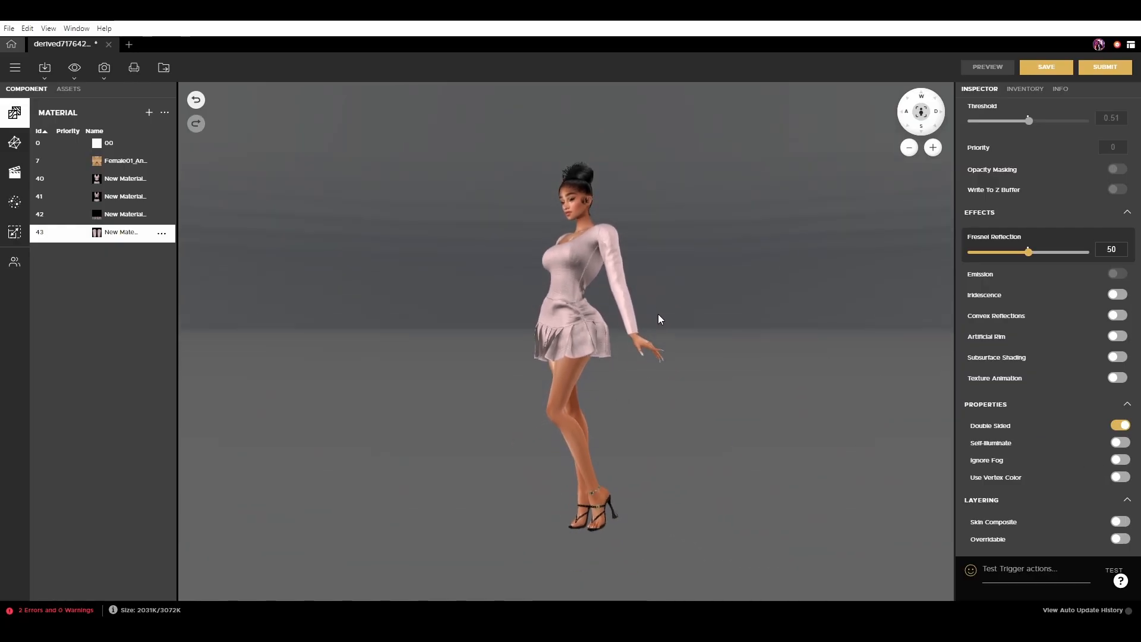
scroll(661, 336, up, 5)
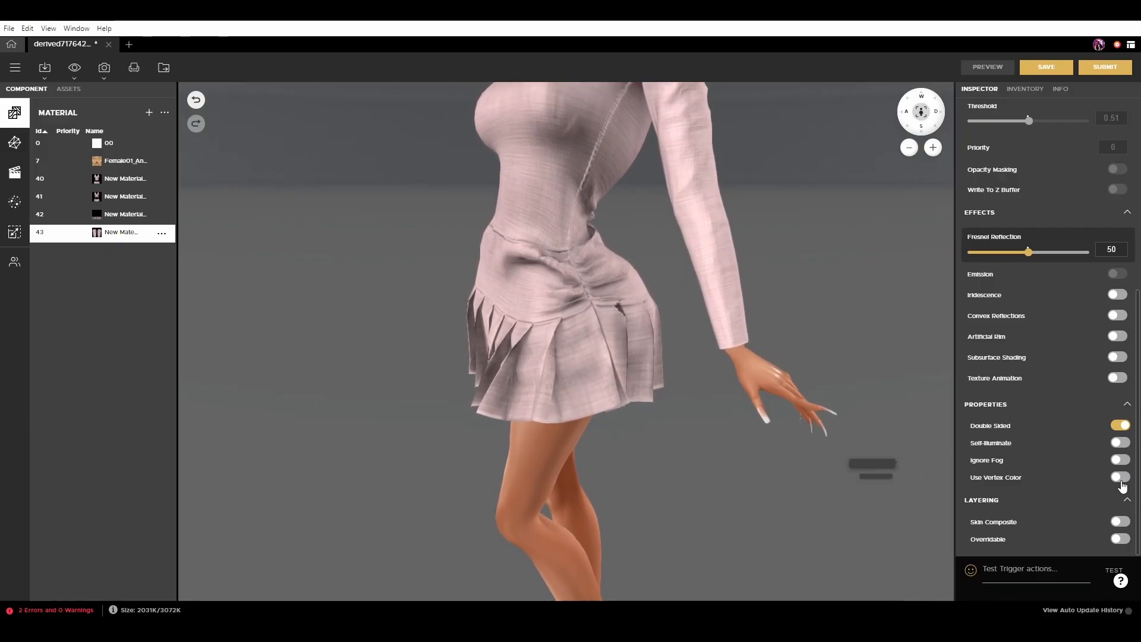
scroll(679, 367, down, 2)
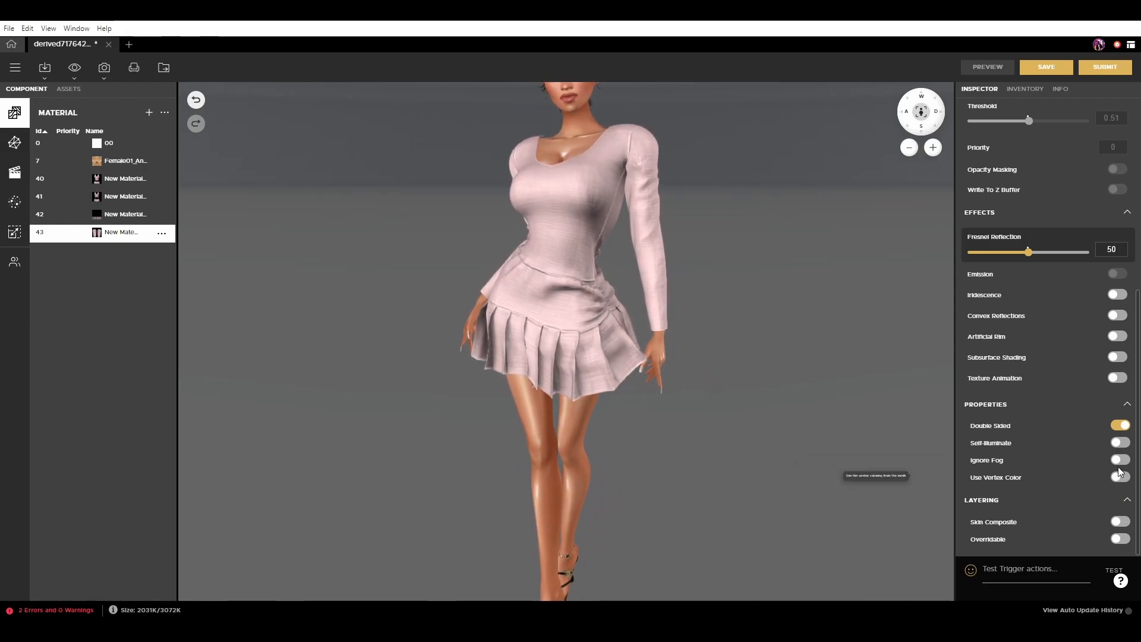
- Turn on Self-Illuminate for New Material 43, preview it and compare the sleeves with the rest of the dress
click(1119, 442)
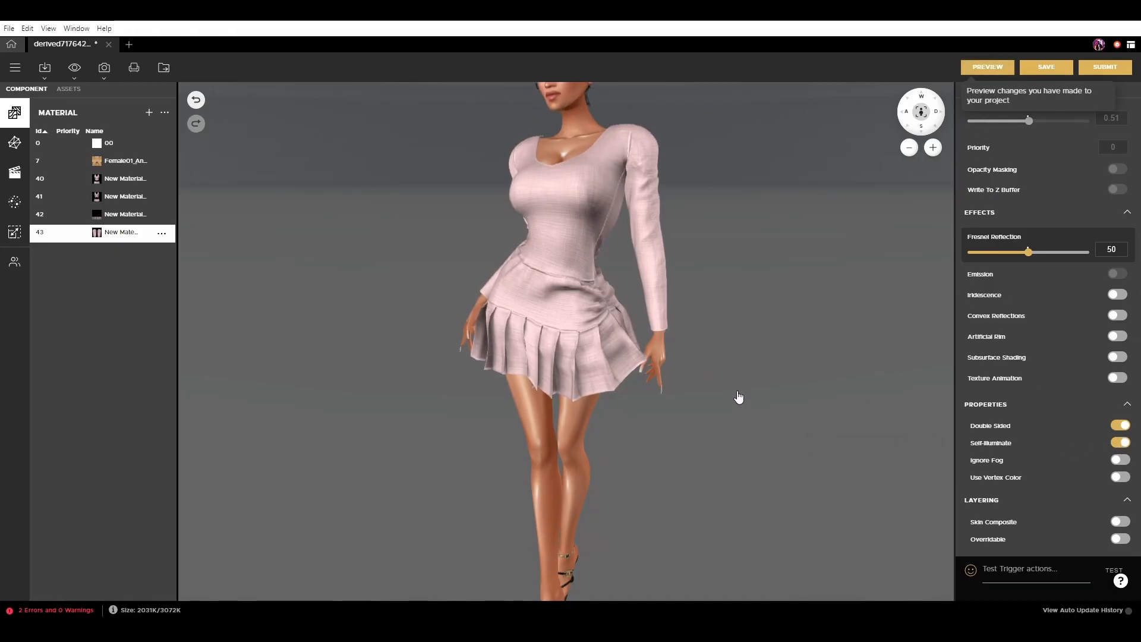
right_drag(739, 397, 737, 452)
scroll(737, 453, up, 4)
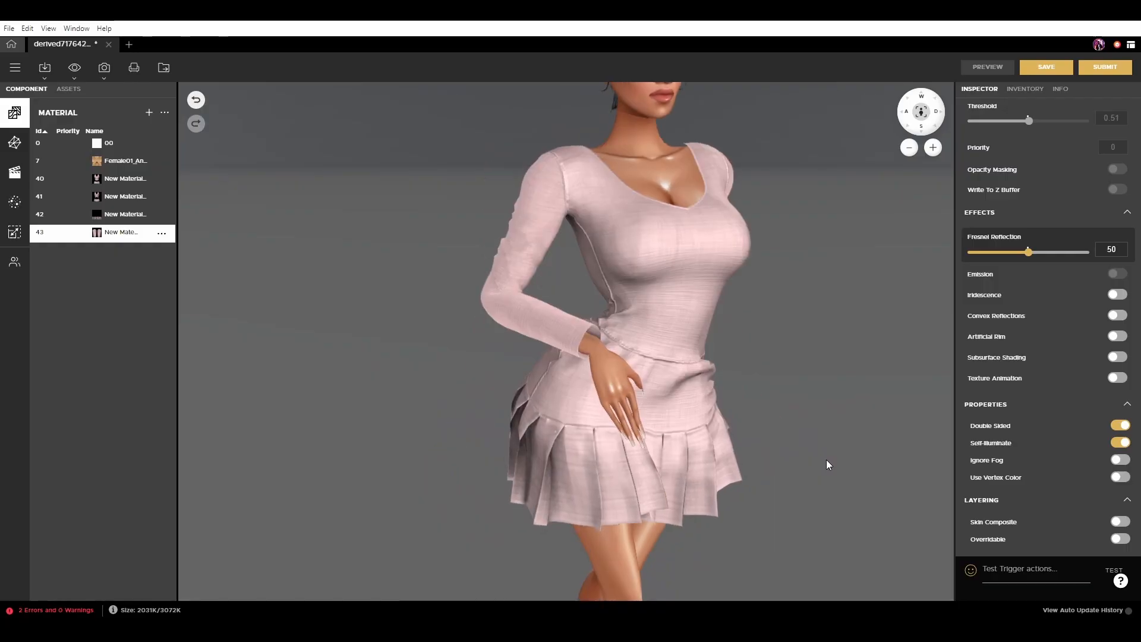
scroll(715, 447, up, 3)
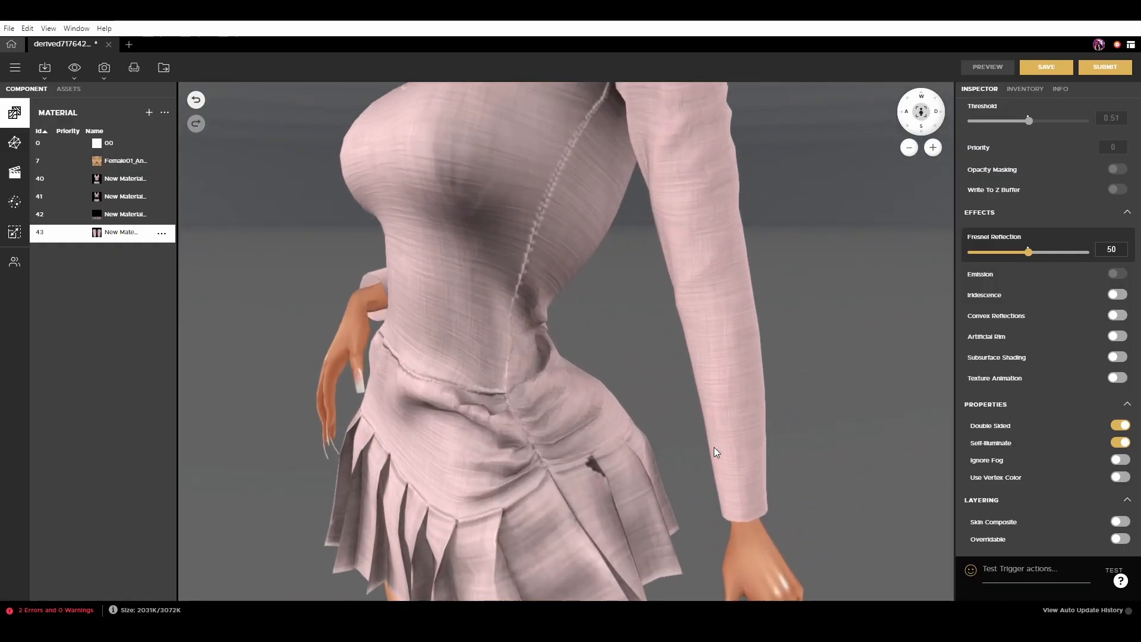
scroll(690, 344, down, 4)
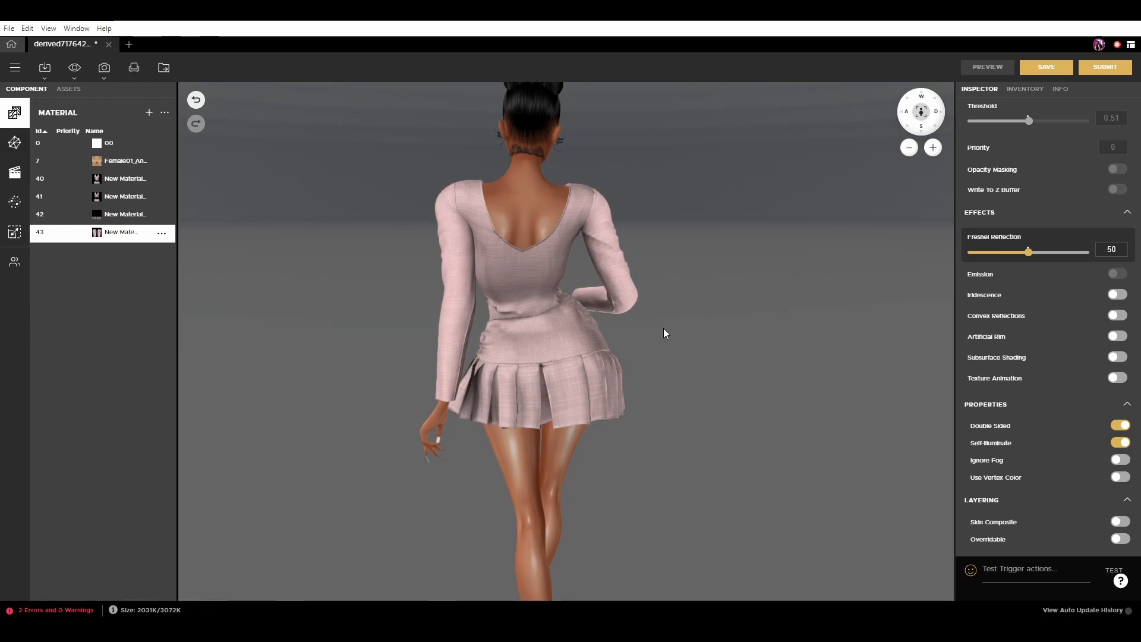
mouse_move(663, 328)
mouse_down()
mouse_move(587, 289)
mouse_move(576, 300)
mouse_move(601, 320)
mouse_move(675, 316)
mouse_up()
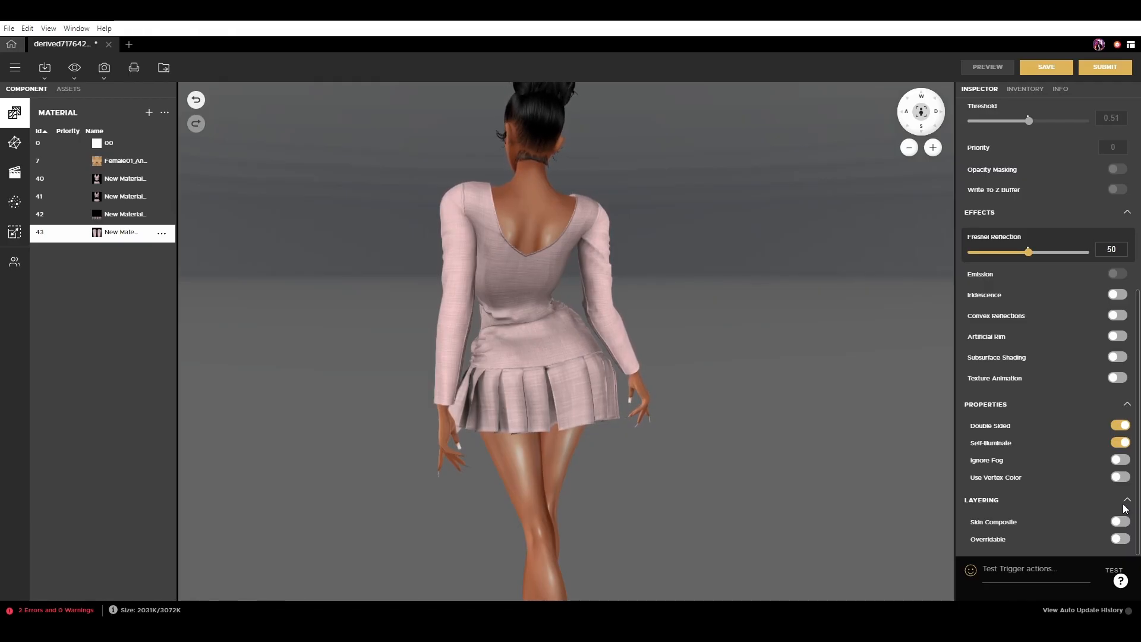
- Turn off Self-Illuminate for New Material 43 and view the dress from the front
click(1120, 443)
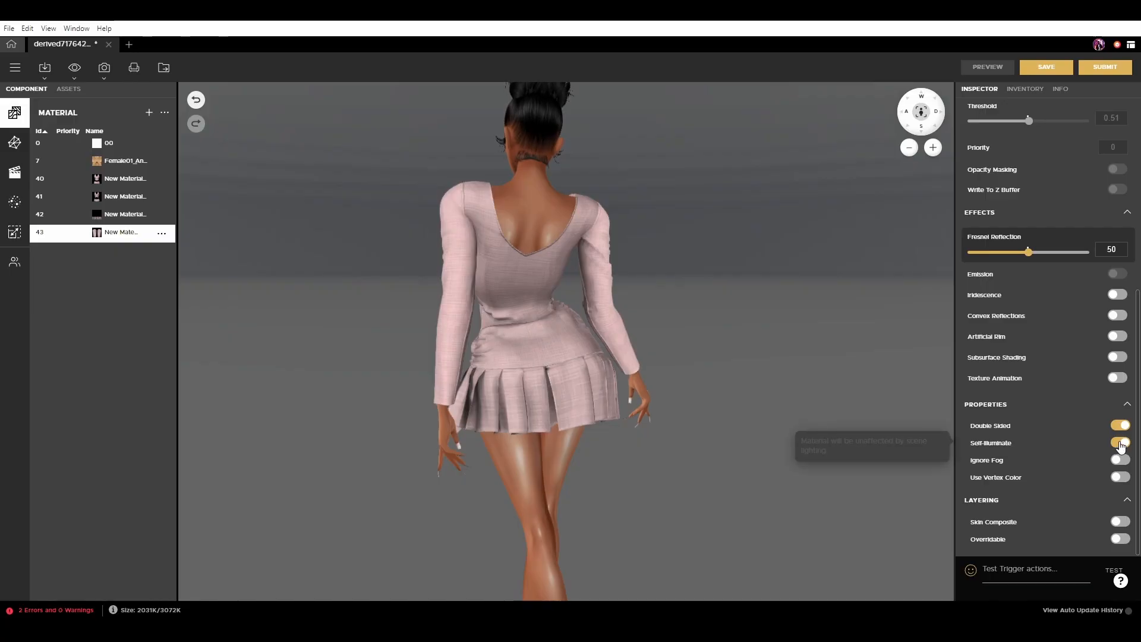
drag(647, 362, 880, 386)
drag(676, 389, 791, 381)
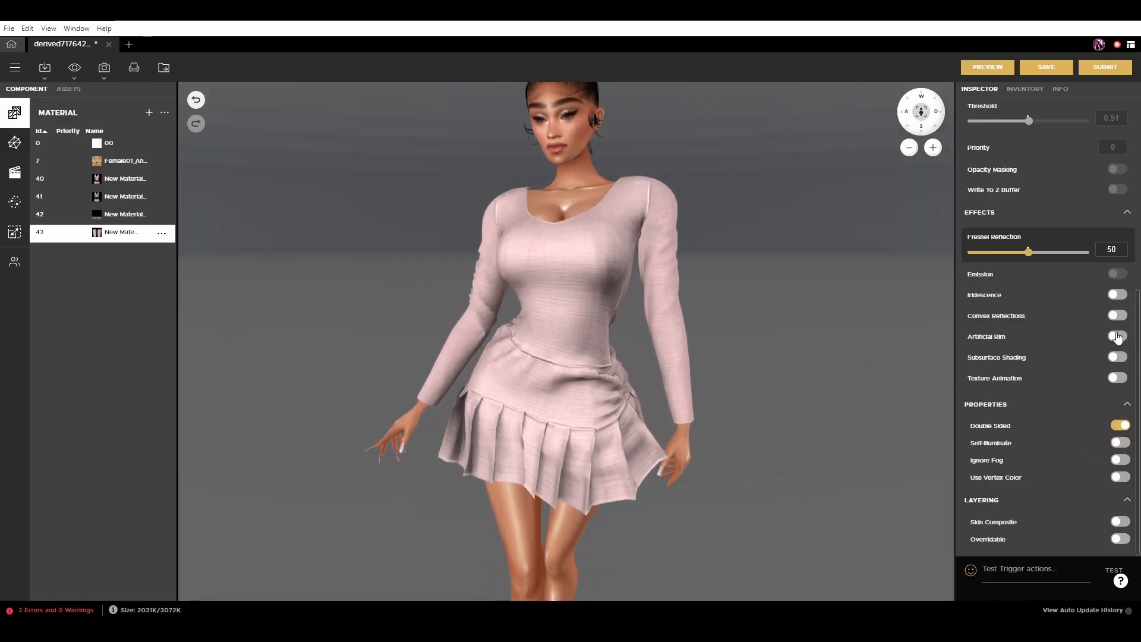
- Turn on Artificial Rim for New Material 43 and preview it with the Ambient source
click(1117, 336)
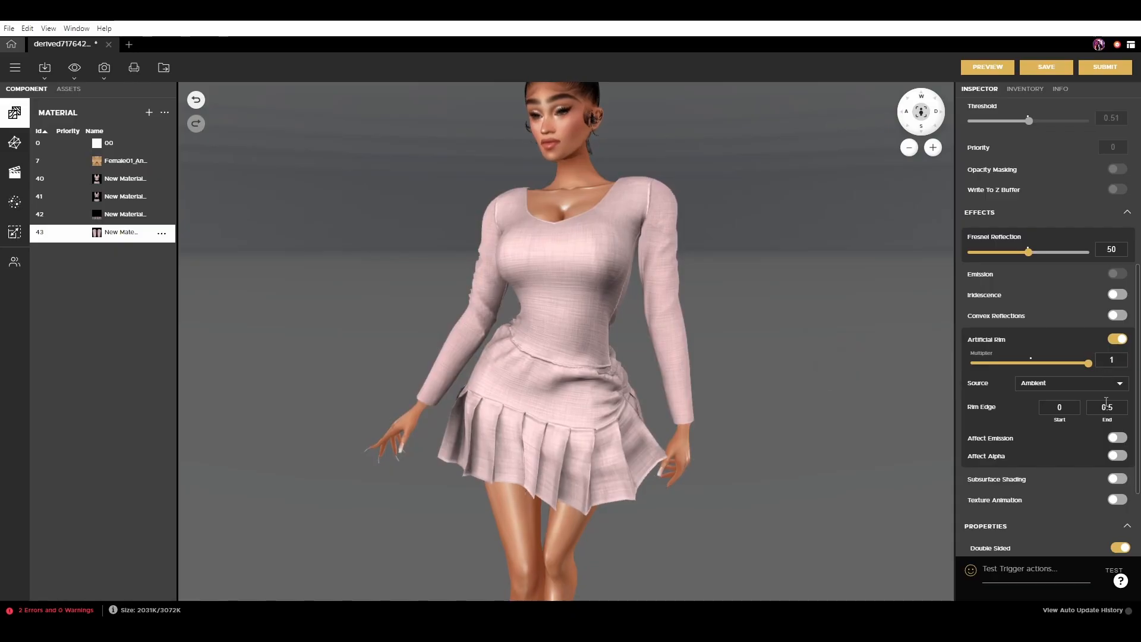
click(1038, 382)
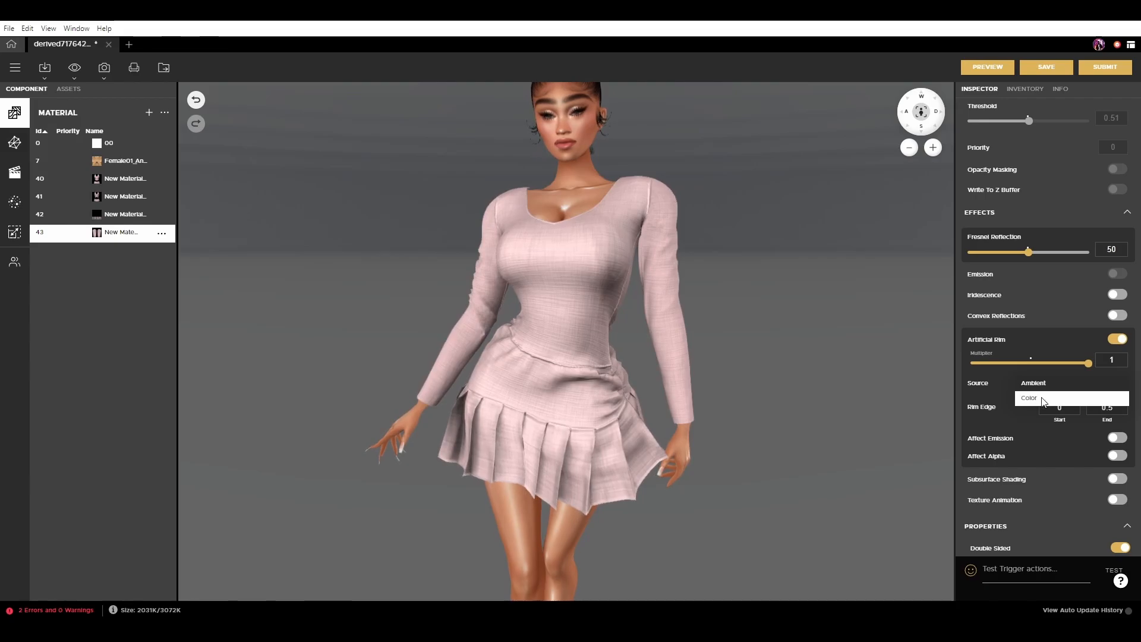
click(897, 396)
drag(856, 398, 905, 379)
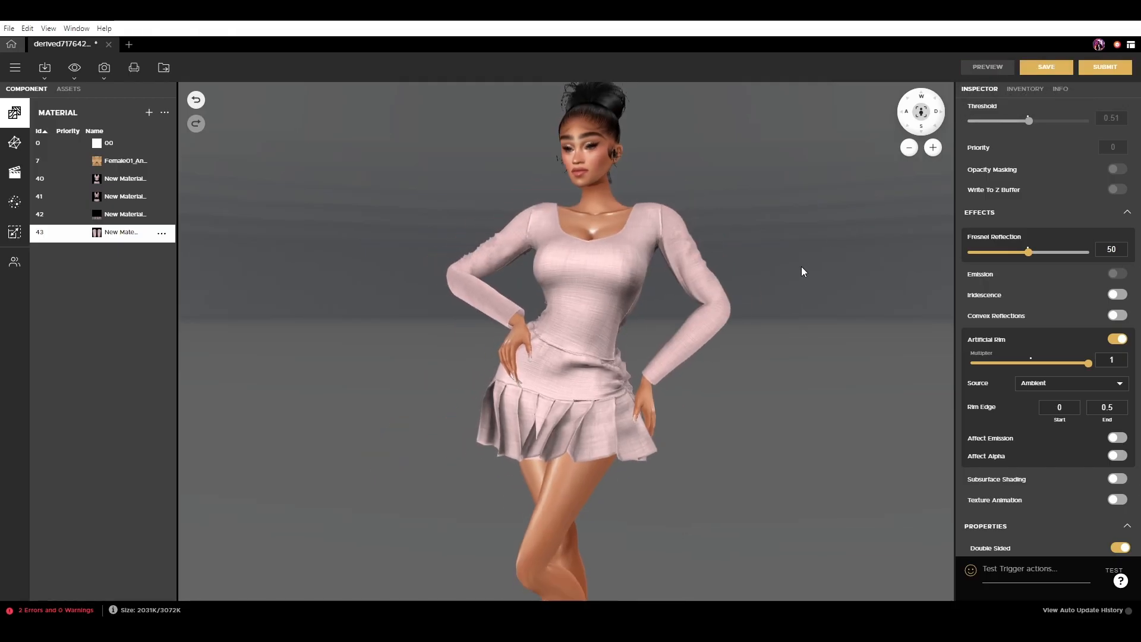
drag(804, 269, 907, 306)
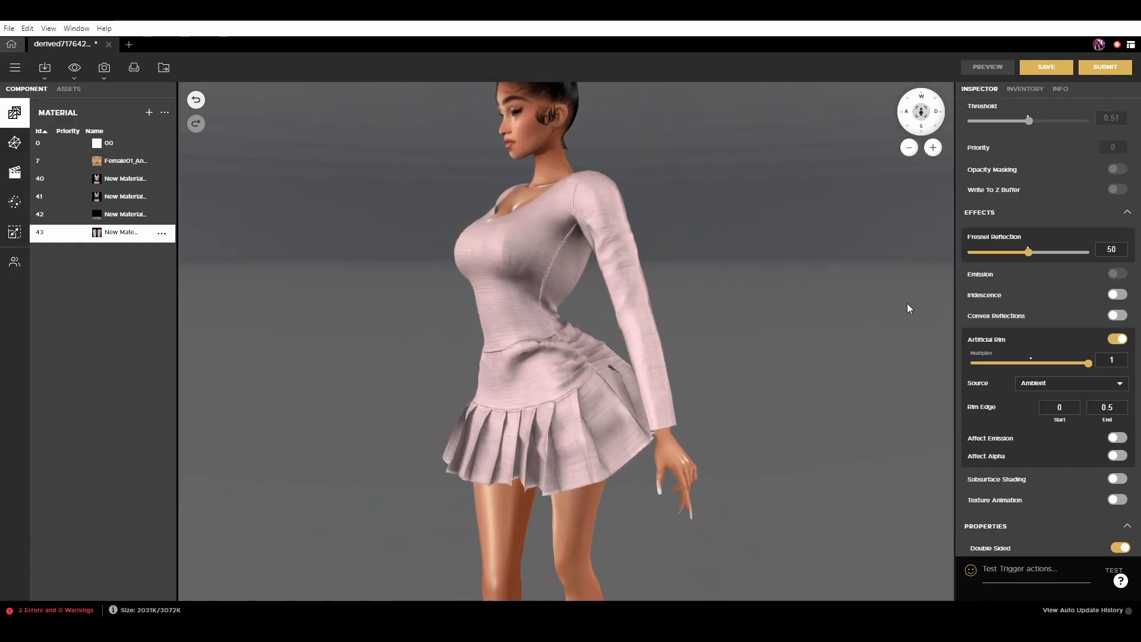
- Set the Artificial Rim source to Color and choose a blue rim color of RGB 13, 0, 255
click(1045, 383)
click(1048, 398)
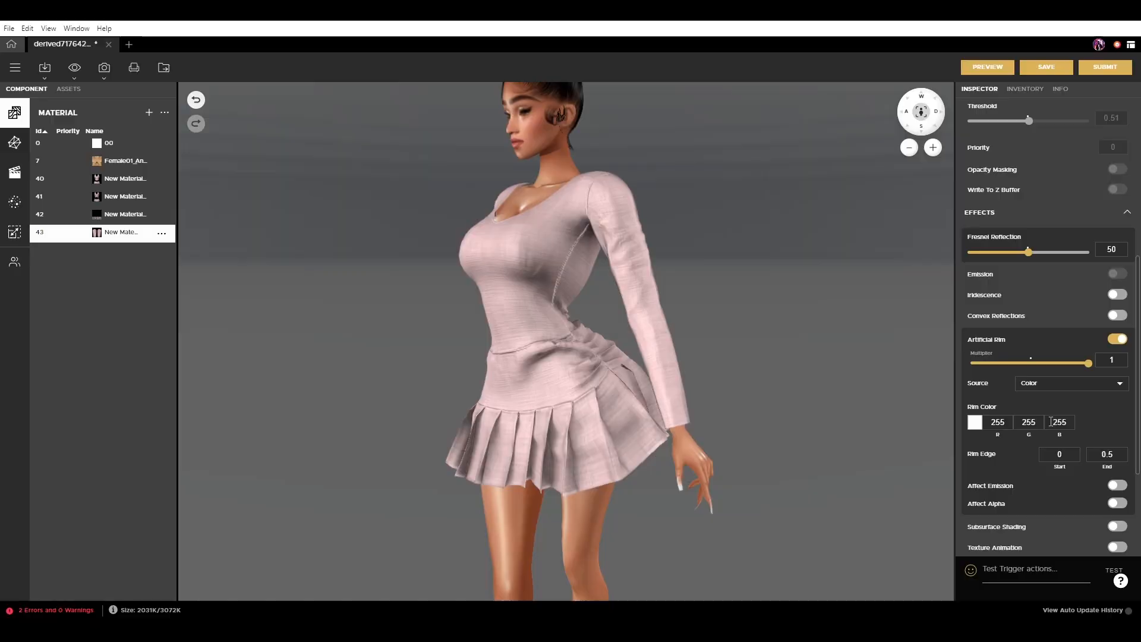
click(975, 423)
drag(870, 348, 957, 341)
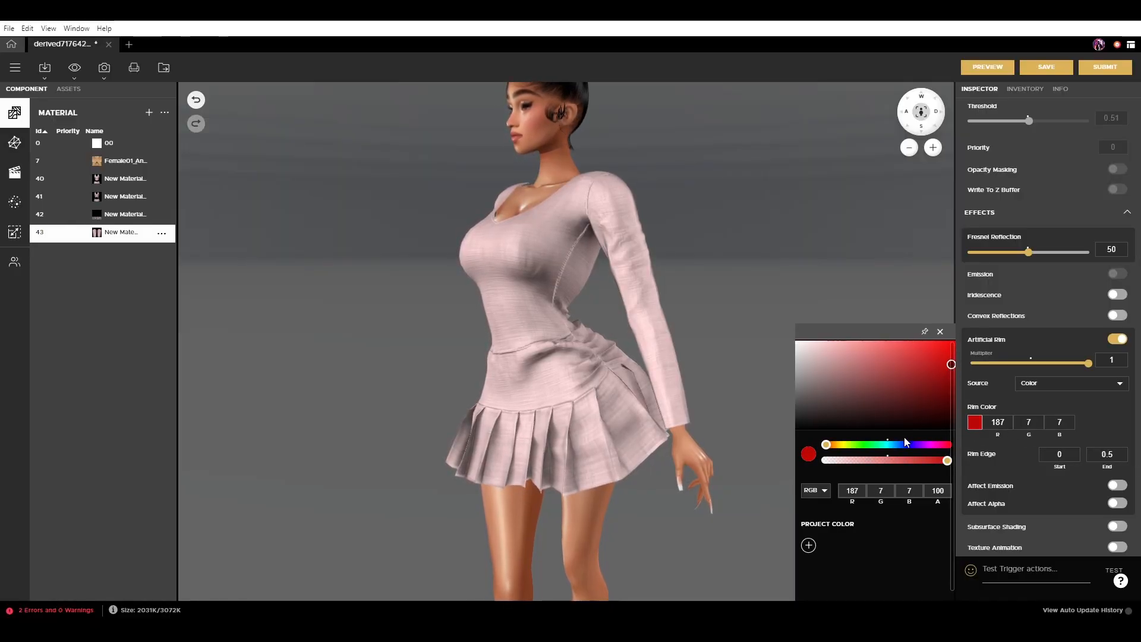
click(908, 445)
click(929, 369)
drag(930, 371, 966, 336)
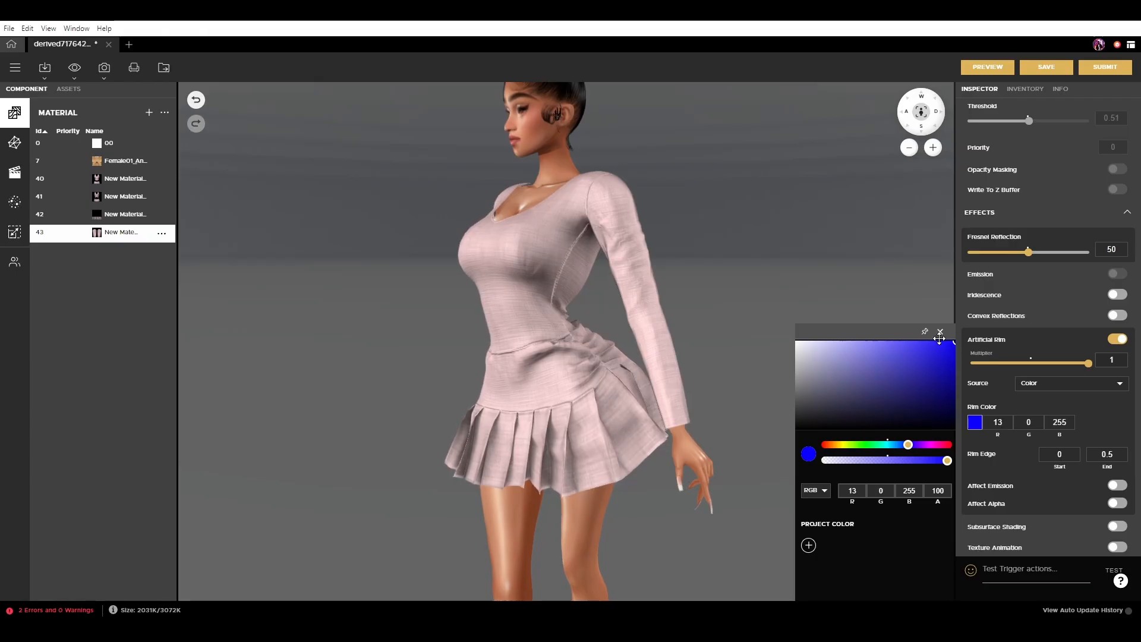
click(940, 332)
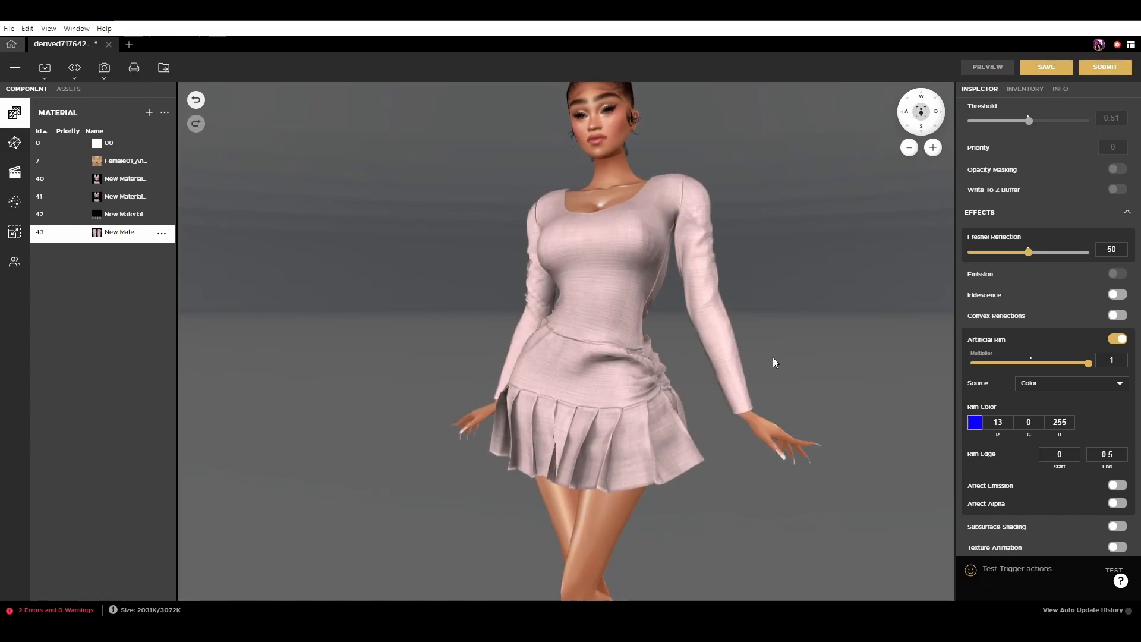
- Examine the previewed rim effect on the dress sleeves from behind and up close
drag(776, 368, 530, 379)
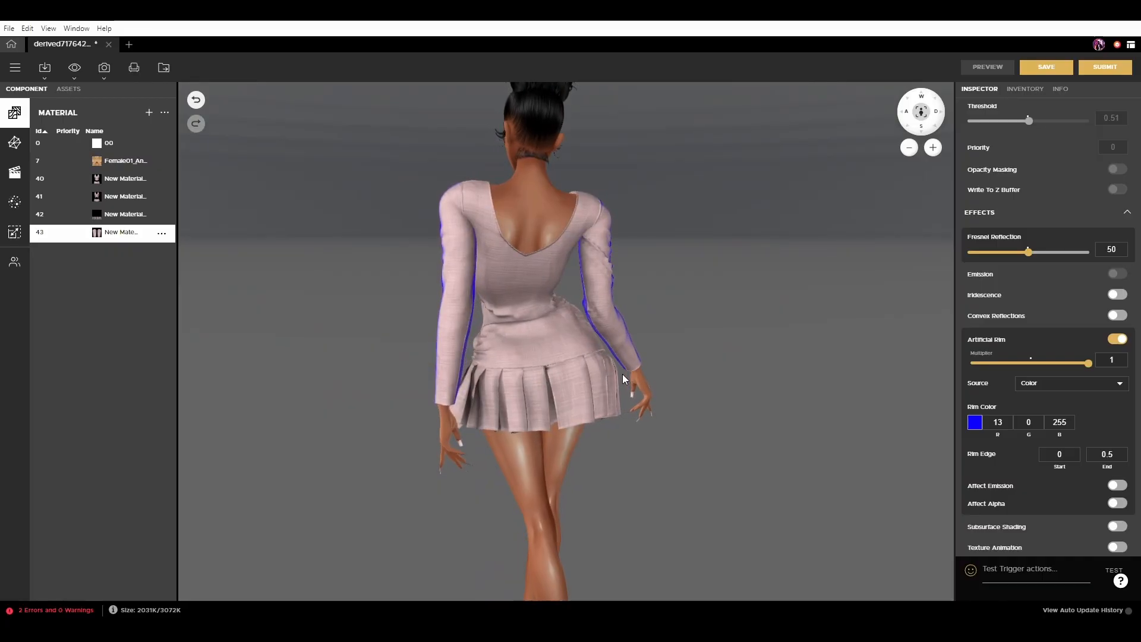
right_drag(521, 375, 644, 393)
scroll(671, 405, up, 3)
drag(671, 405, 476, 386)
scroll(476, 386, up, 3)
right_drag(476, 386, 648, 394)
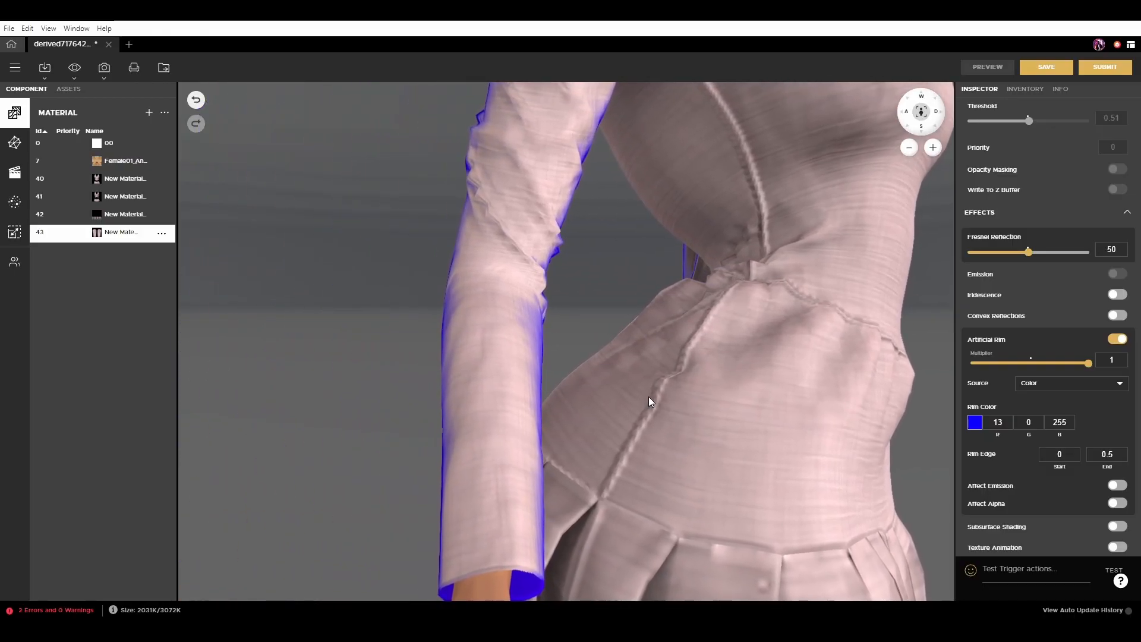
- Turn off Artificial Rim for New Material 43
scroll(514, 353, down, 5)
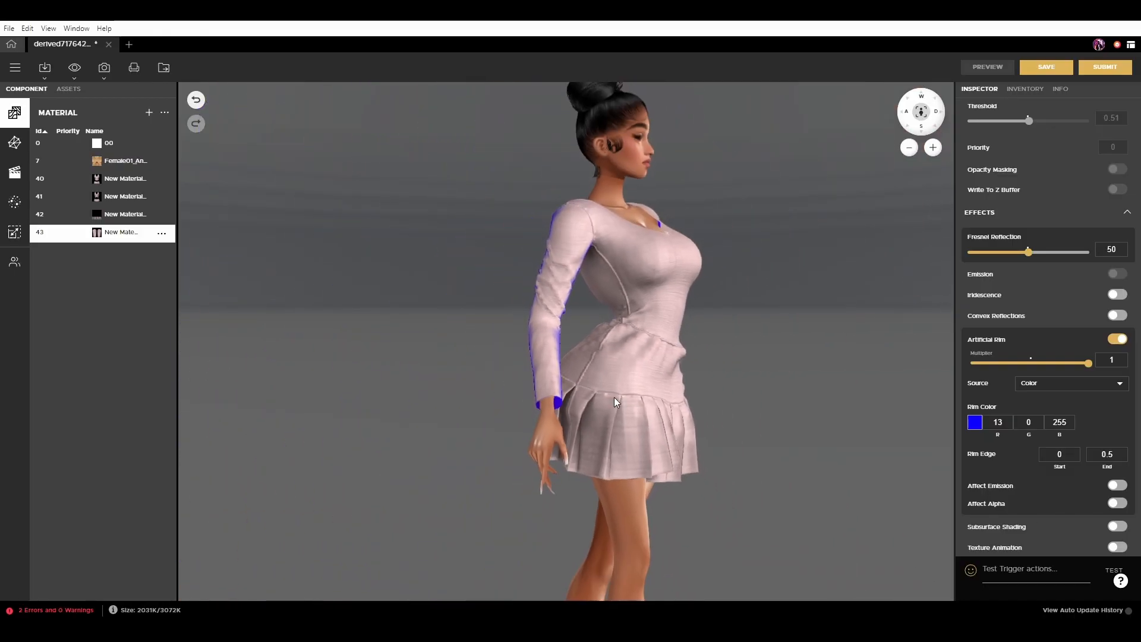
drag(615, 397, 559, 404)
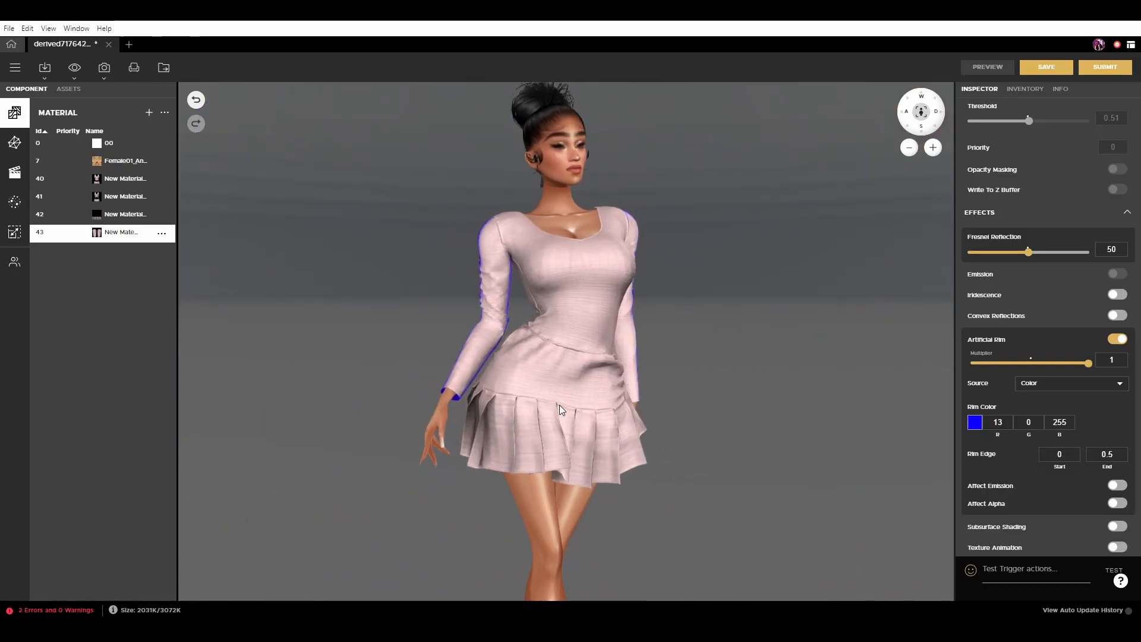
click(1115, 339)
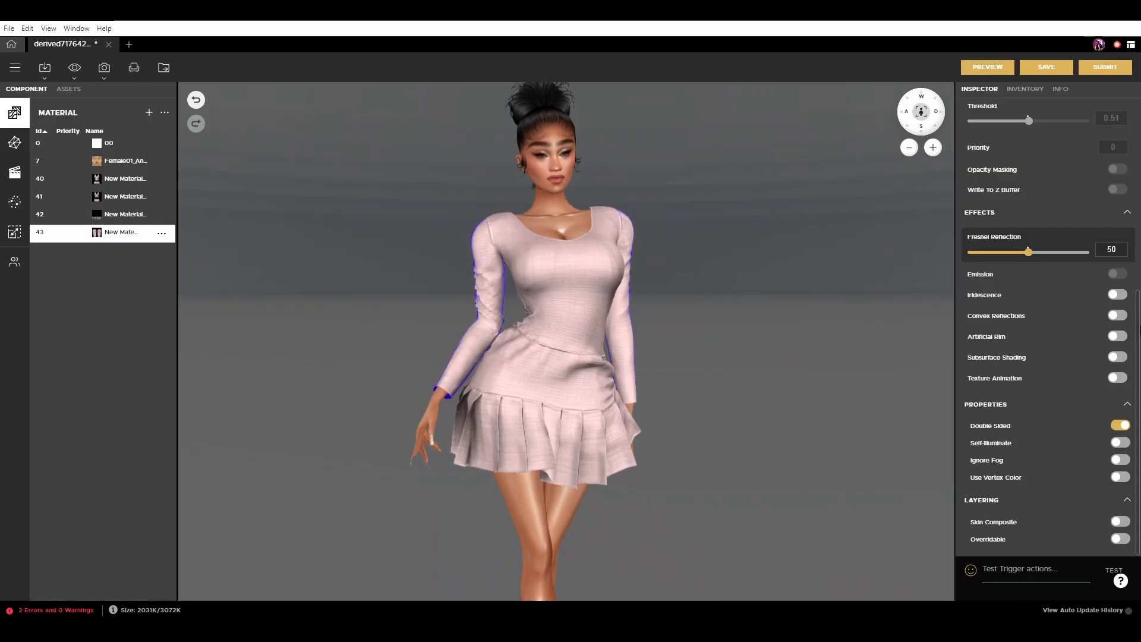
- Turn on Convex Reflections for New Material 43 and preview the effect on the dress from close and far
click(1116, 315)
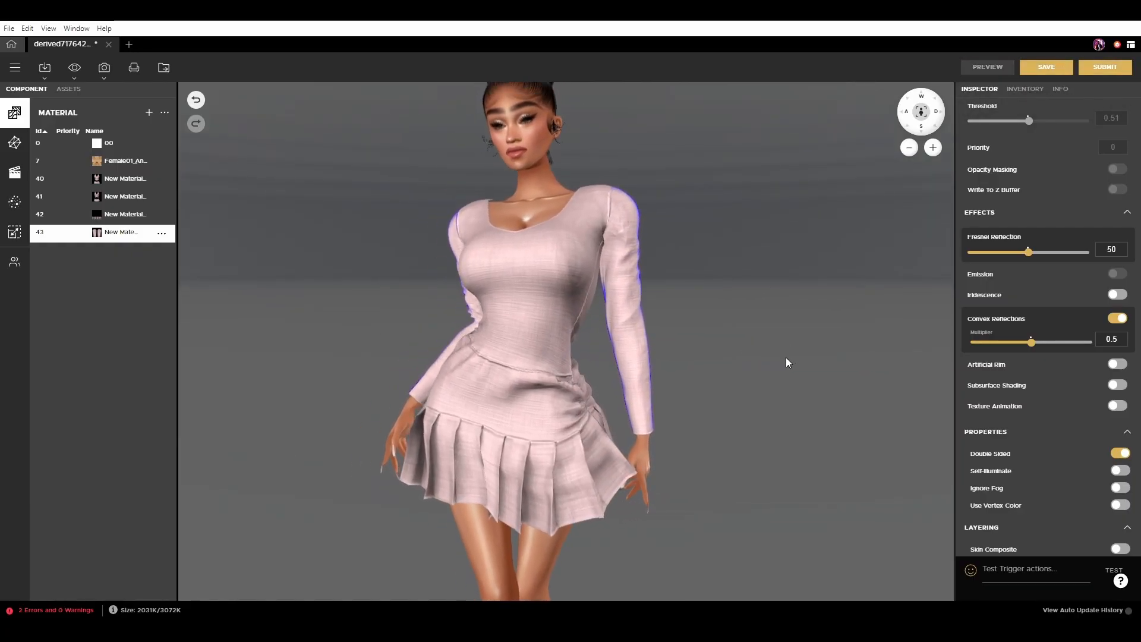
scroll(800, 372, up, 2)
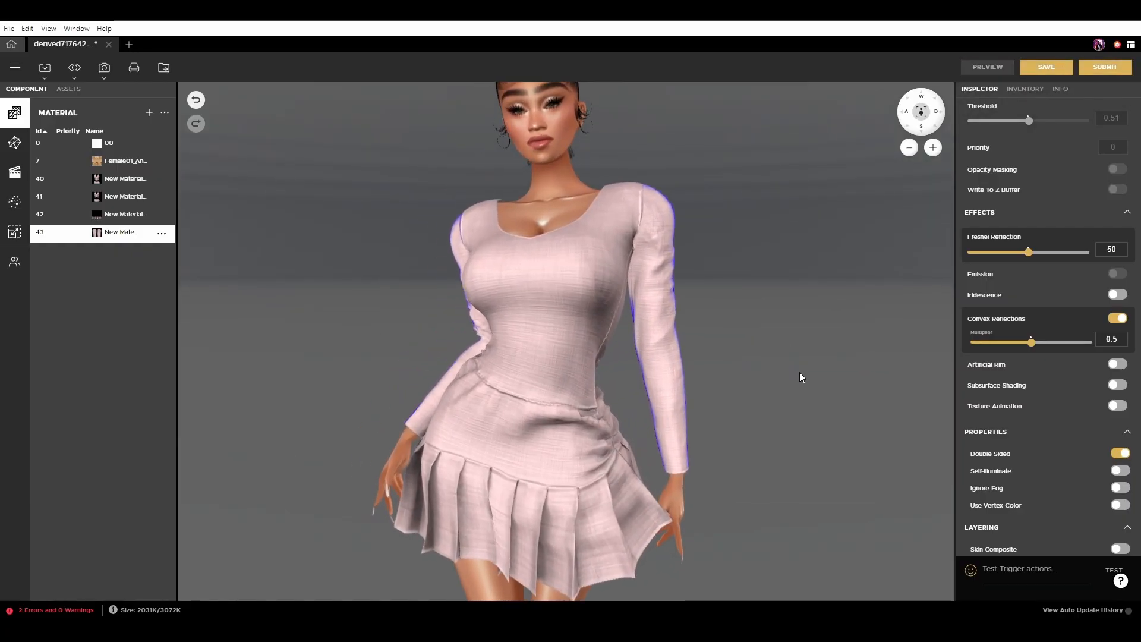
drag(797, 372, 807, 421)
scroll(698, 419, up, 3)
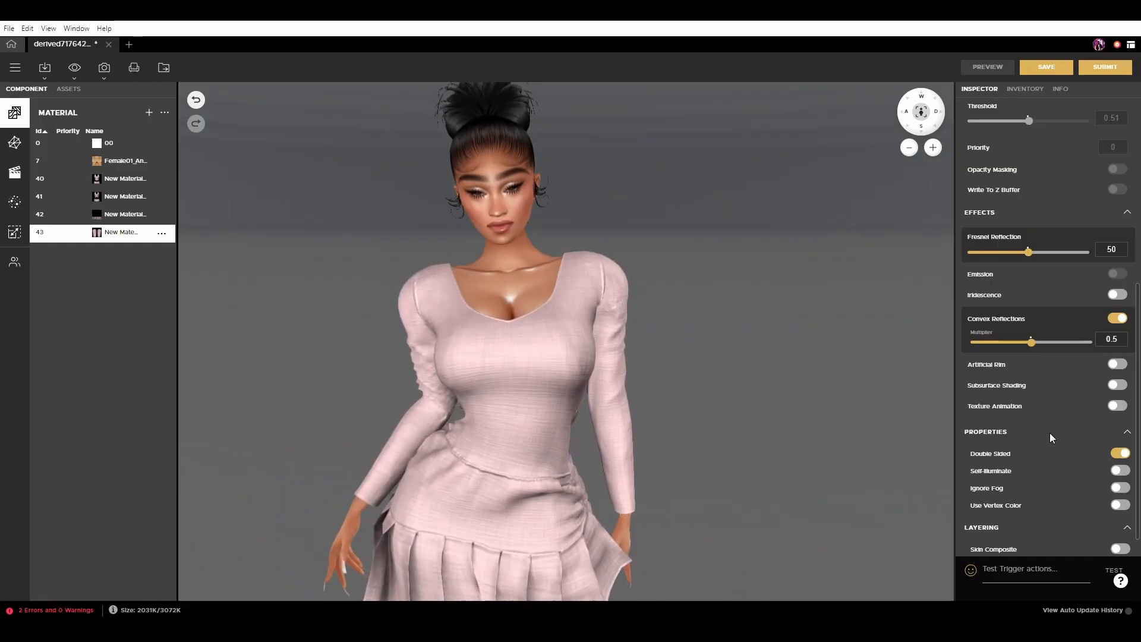
scroll(1050, 432, up, 5)
scroll(1050, 433, down, 6)
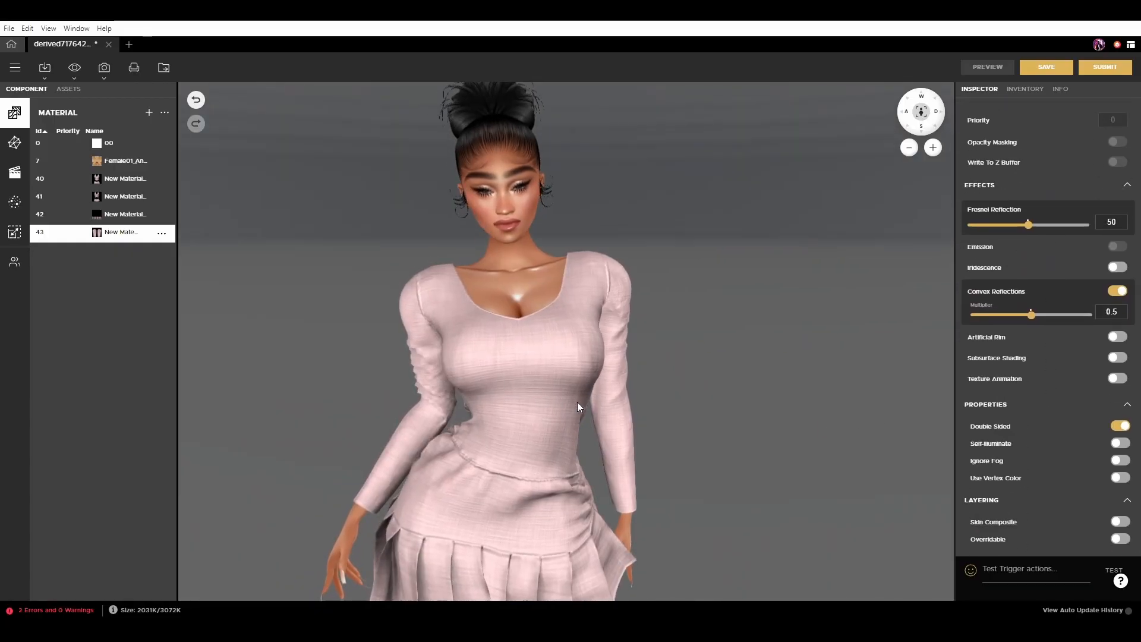
drag(576, 402, 591, 379)
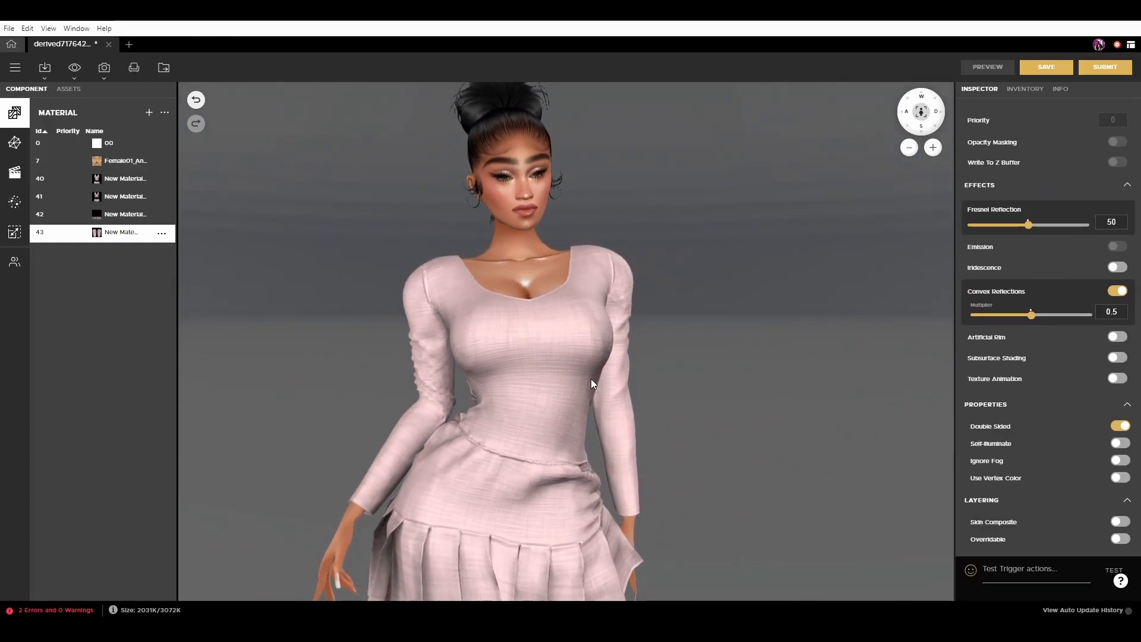
scroll(651, 309, down, 5)
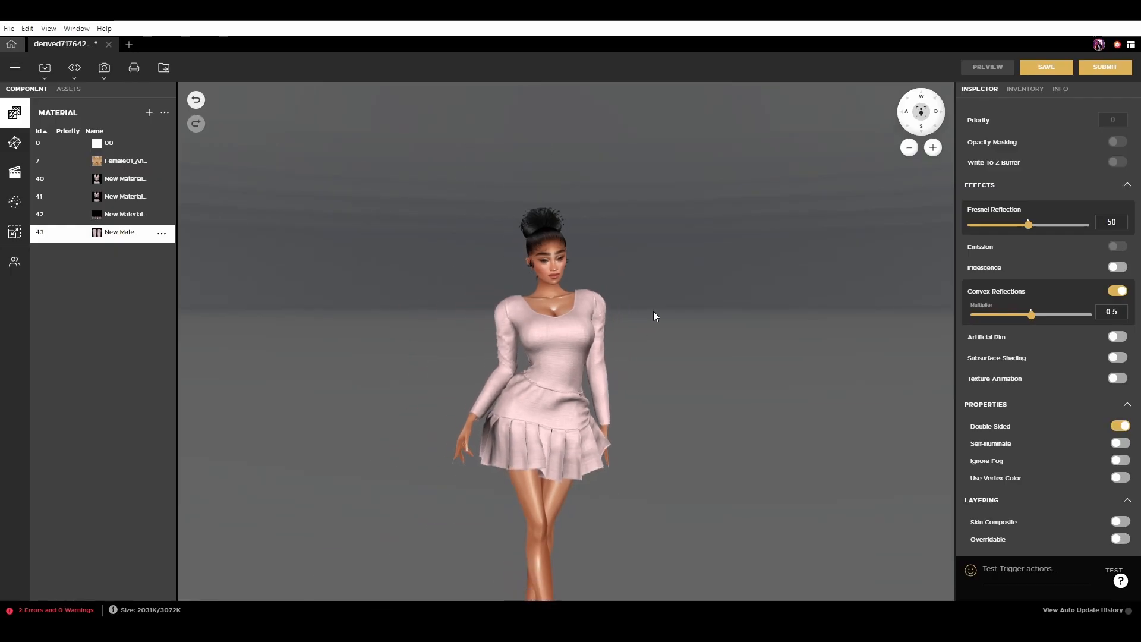
scroll(687, 294, up, 7)
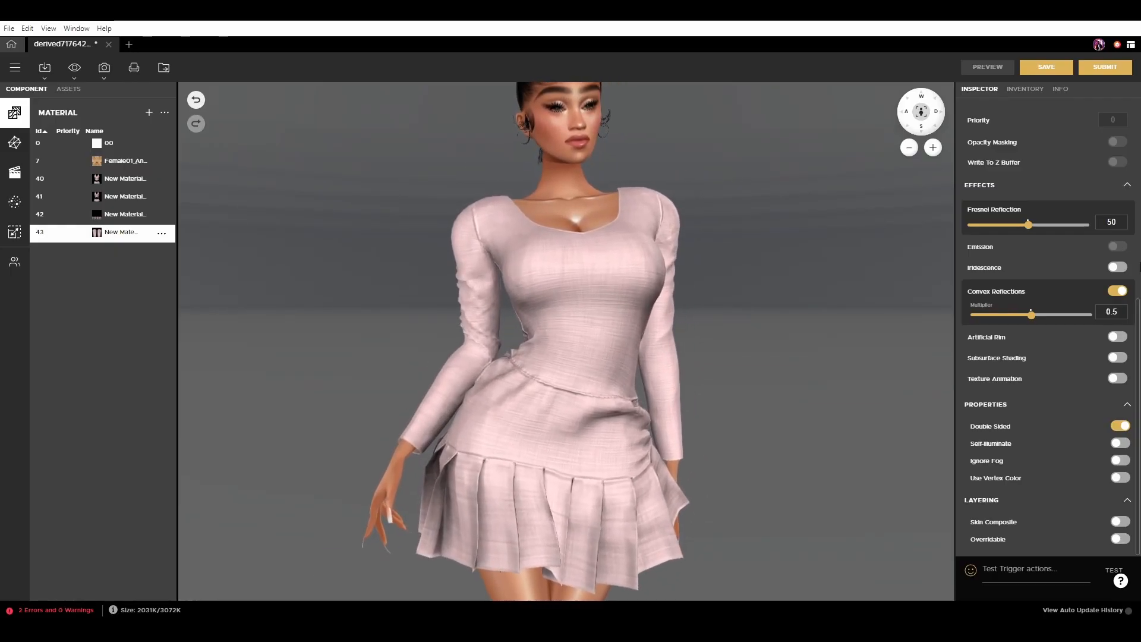
- Turn off Convex Reflections and turn on Iridescence for New Material 43 with a multiplier of 1
click(1117, 292)
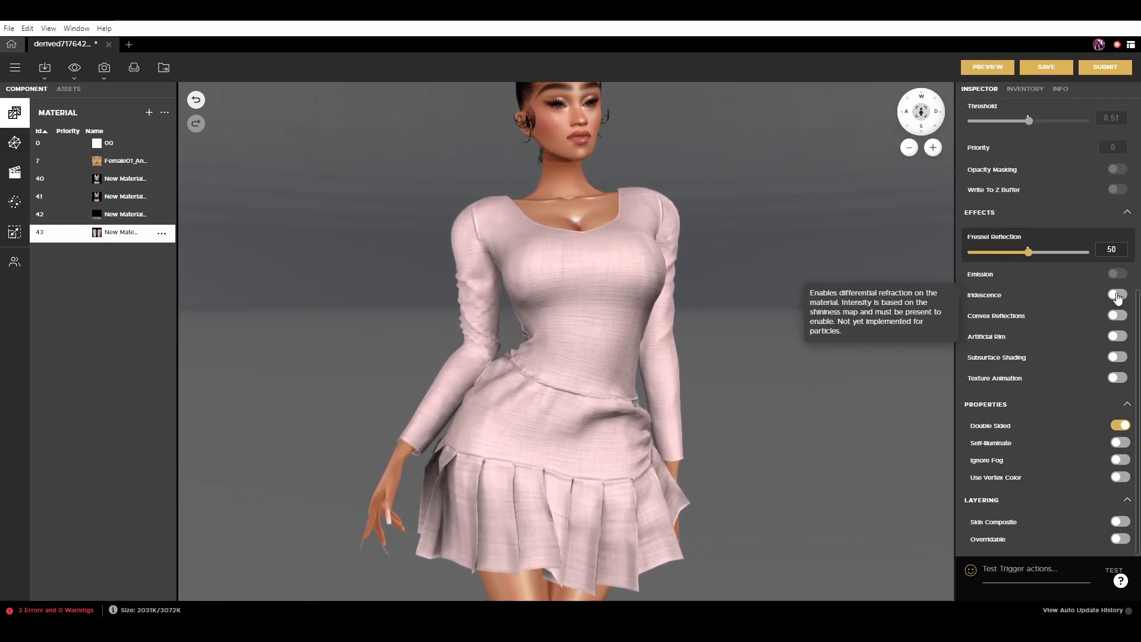
click(1118, 295)
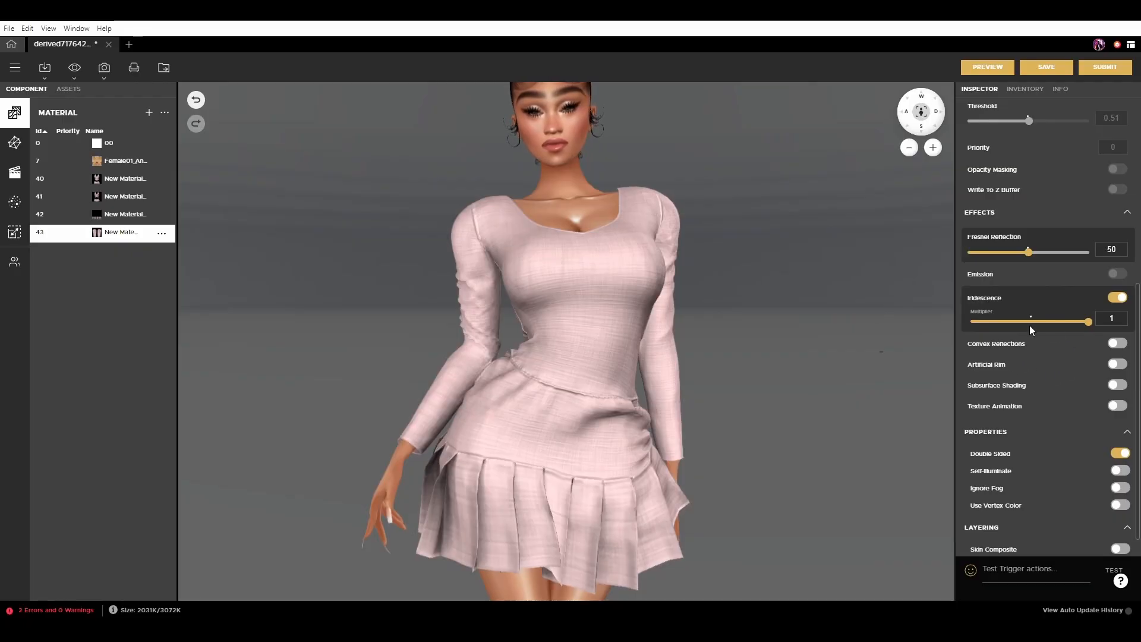
scroll(1036, 325, up, 6)
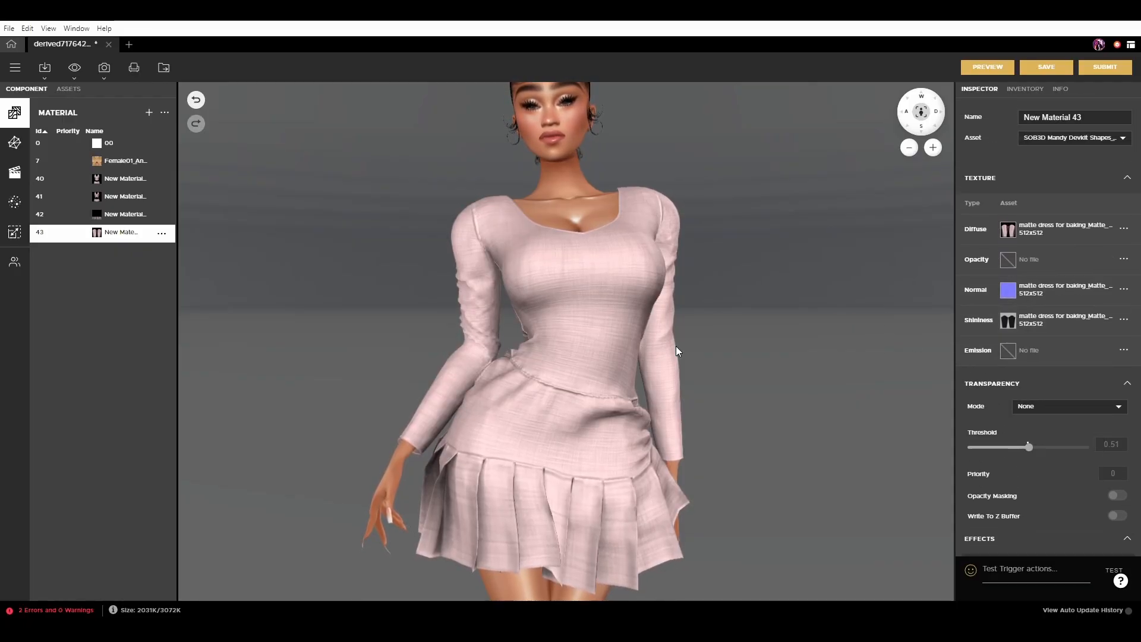
scroll(675, 346, down, 3)
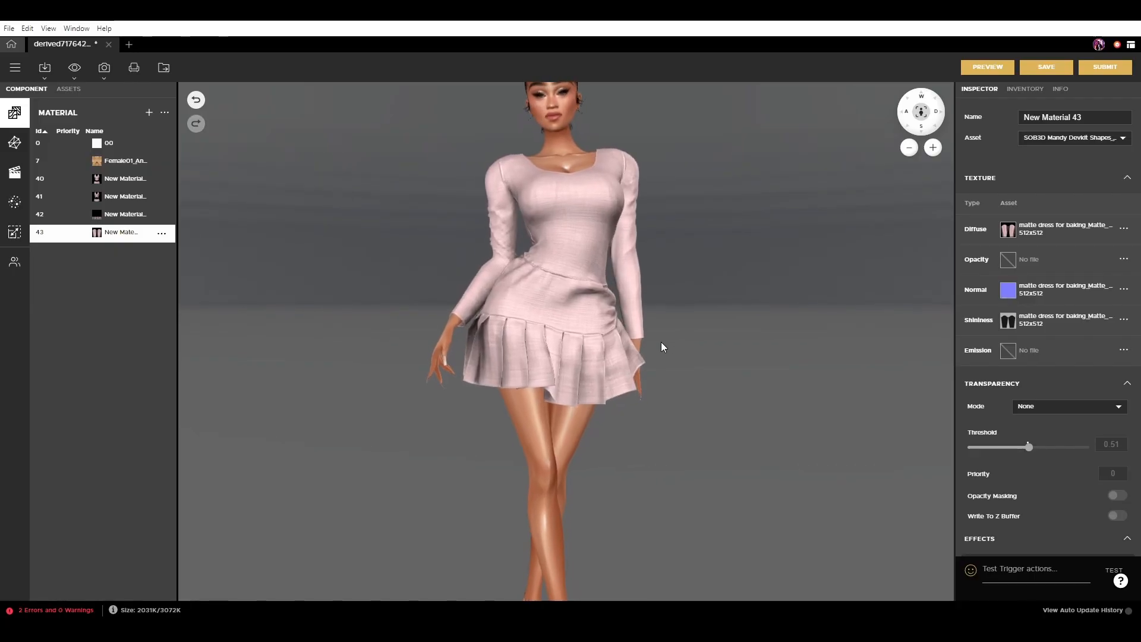
scroll(673, 354, down, 3)
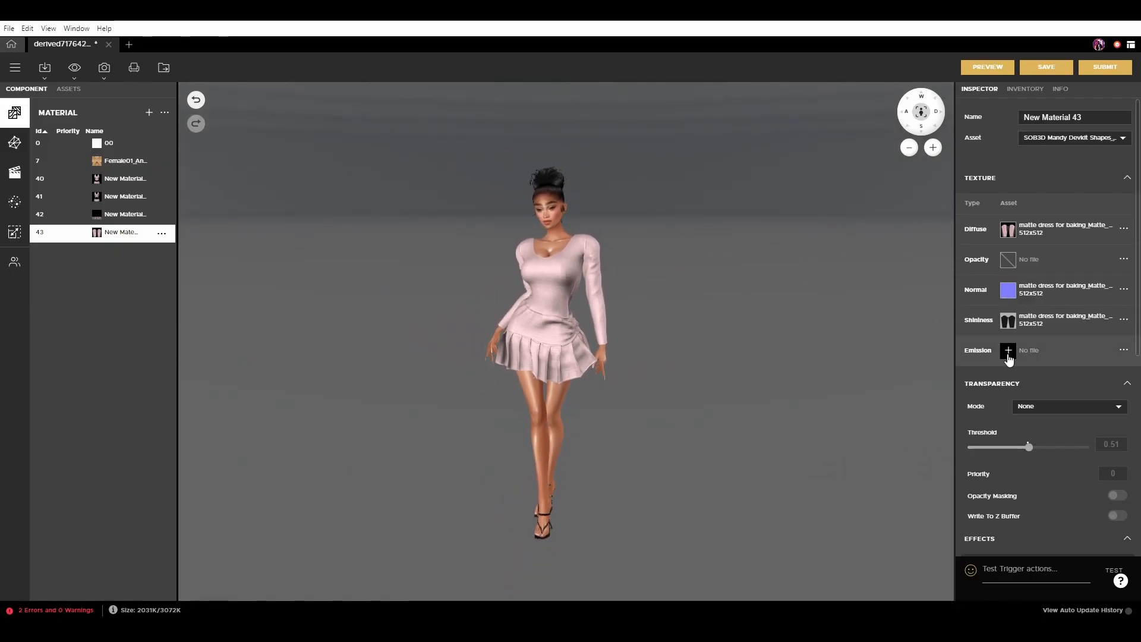
- Replace the Shininess texture of New Material 43 with a solid white color texture and preview the changes
scroll(1059, 431, down, 5)
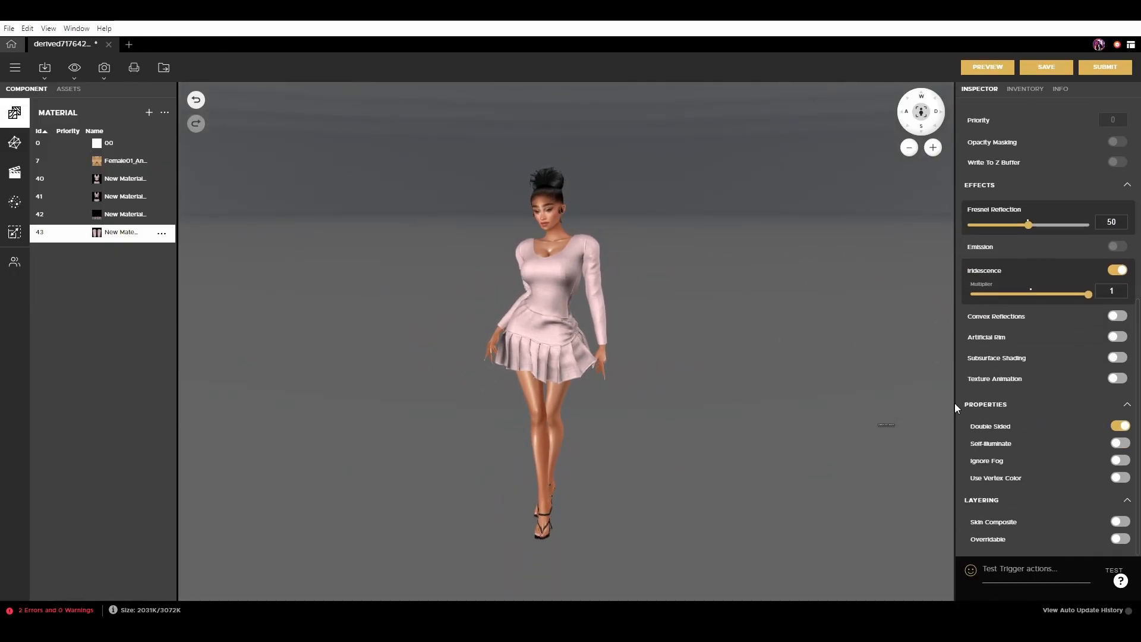
scroll(980, 368, up, 5)
mouse_move(1010, 325)
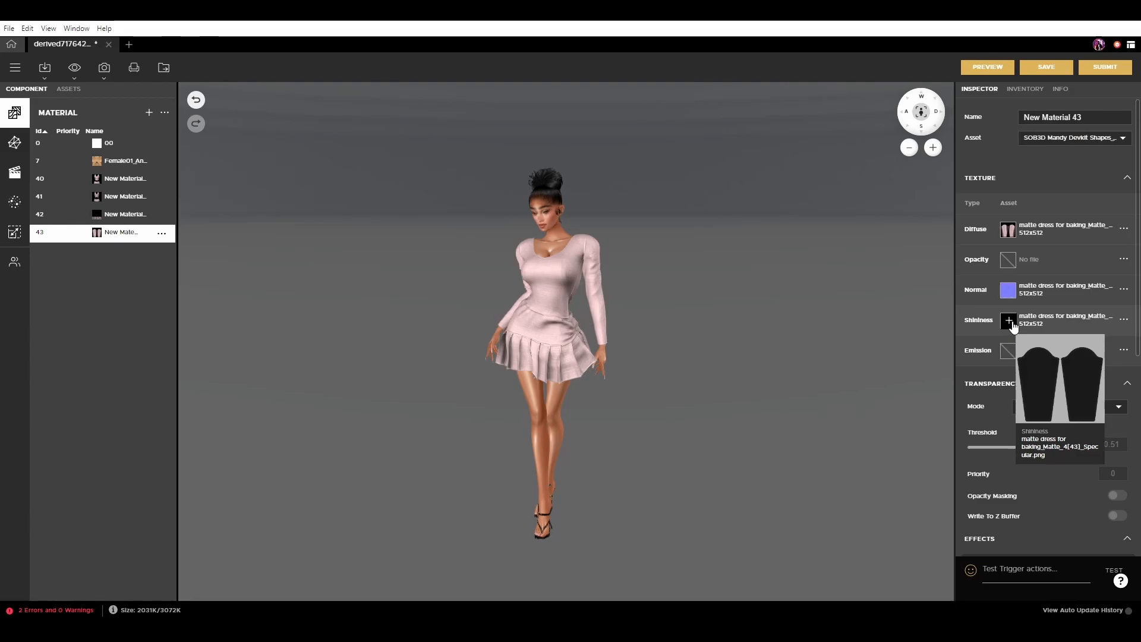
click(1123, 320)
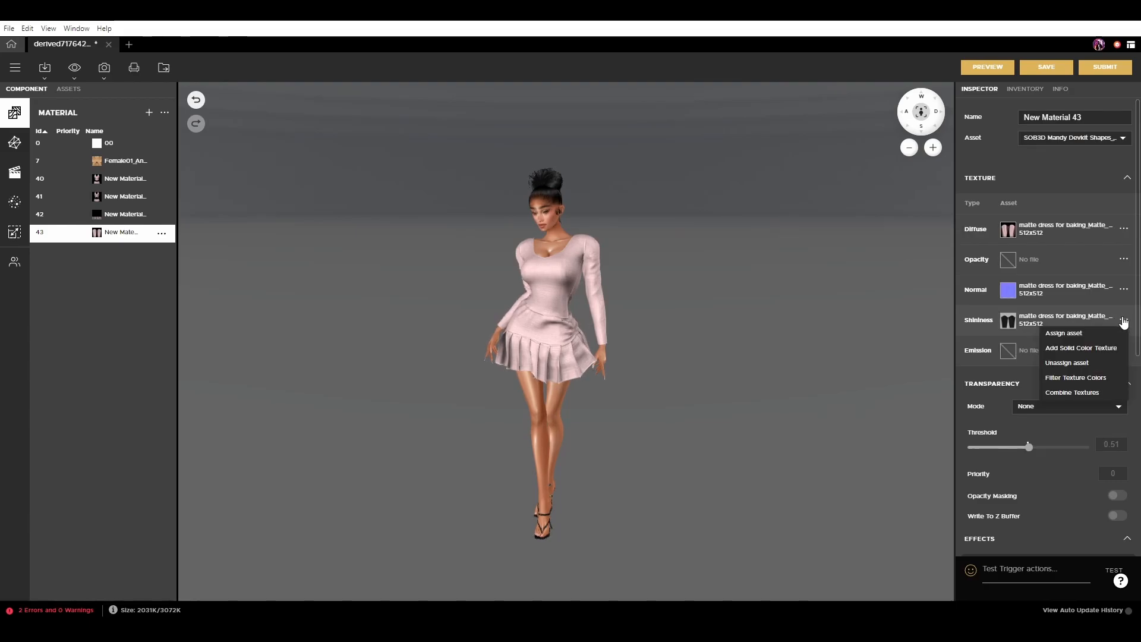
click(1080, 348)
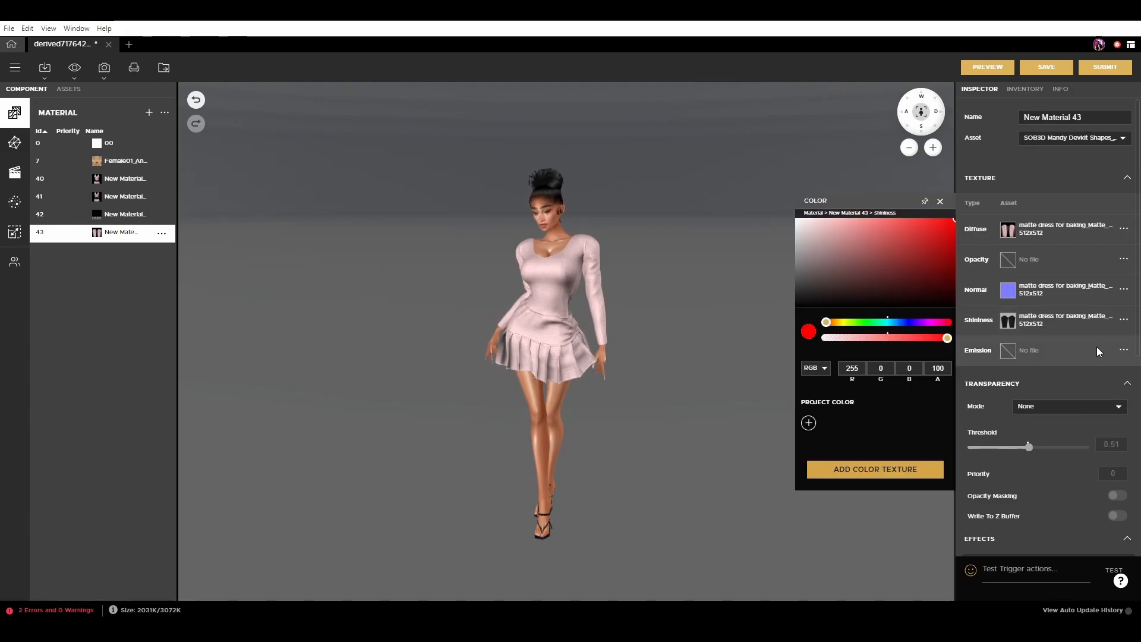
click(882, 469)
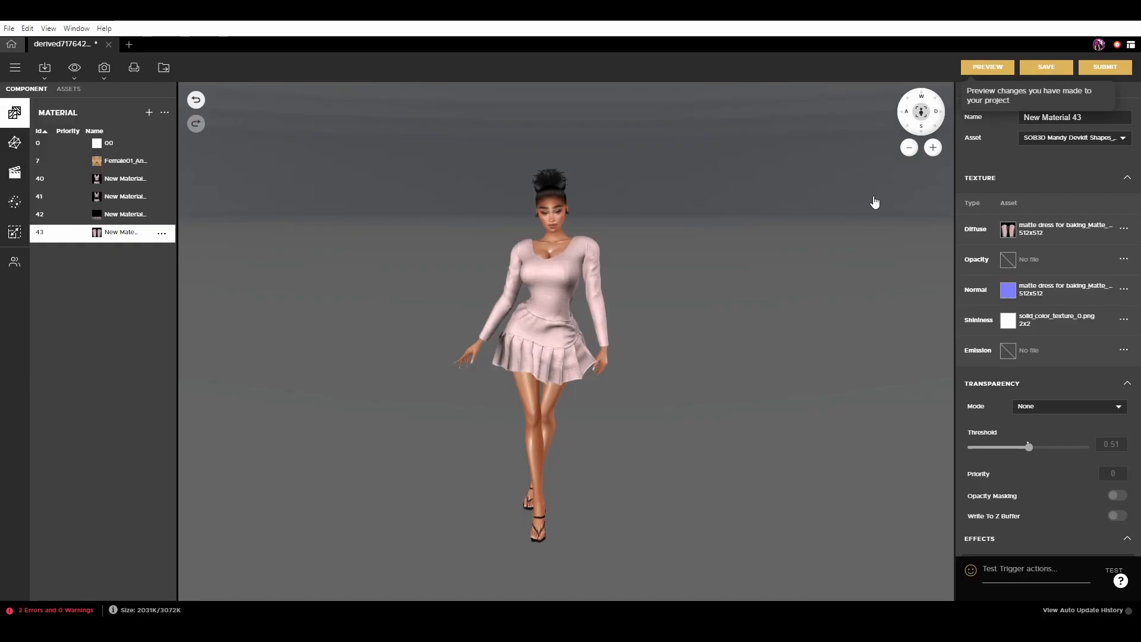
- Examine the iridescent effect on the dress sleeves from the front and both sides
scroll(745, 385, up, 5)
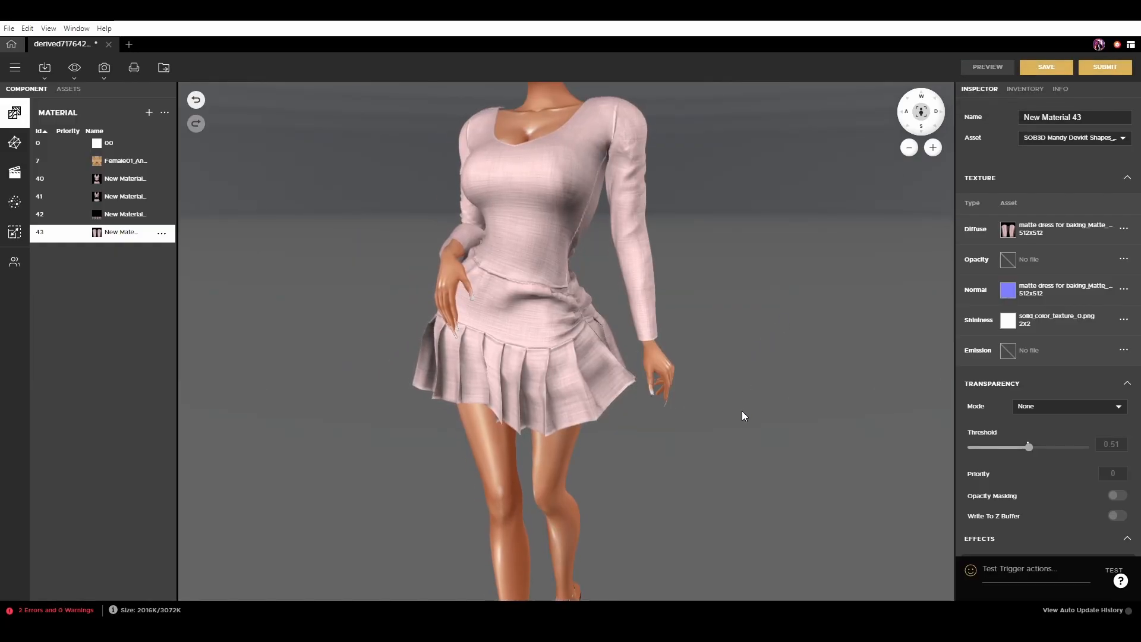
scroll(750, 391, down, 5)
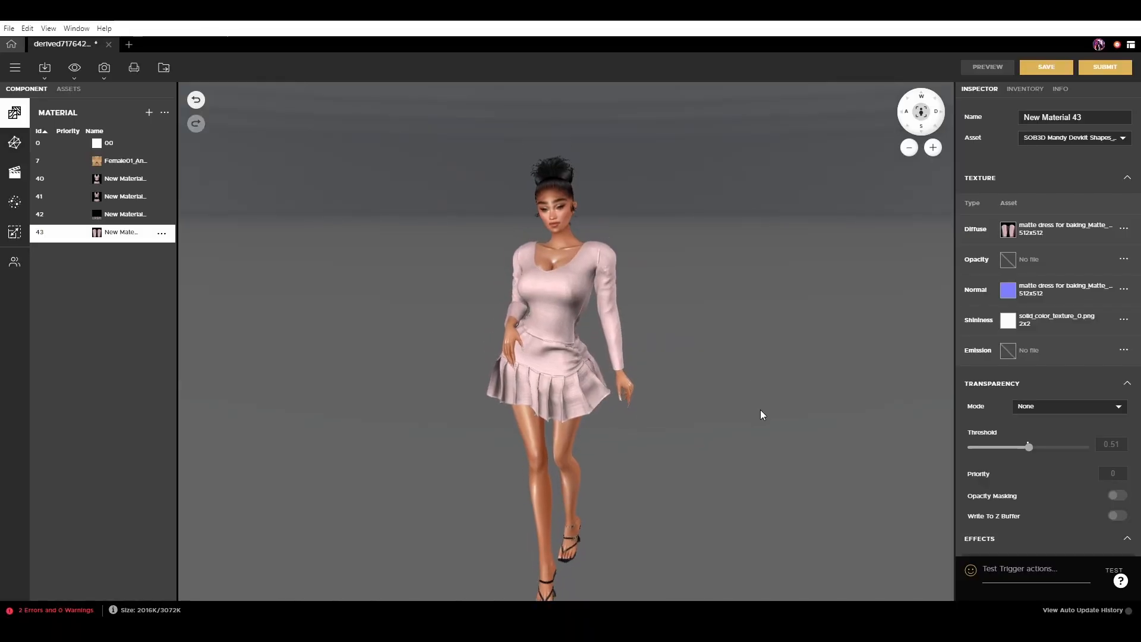
scroll(758, 418, up, 2)
drag(758, 419, 714, 429)
scroll(715, 431, up, 5)
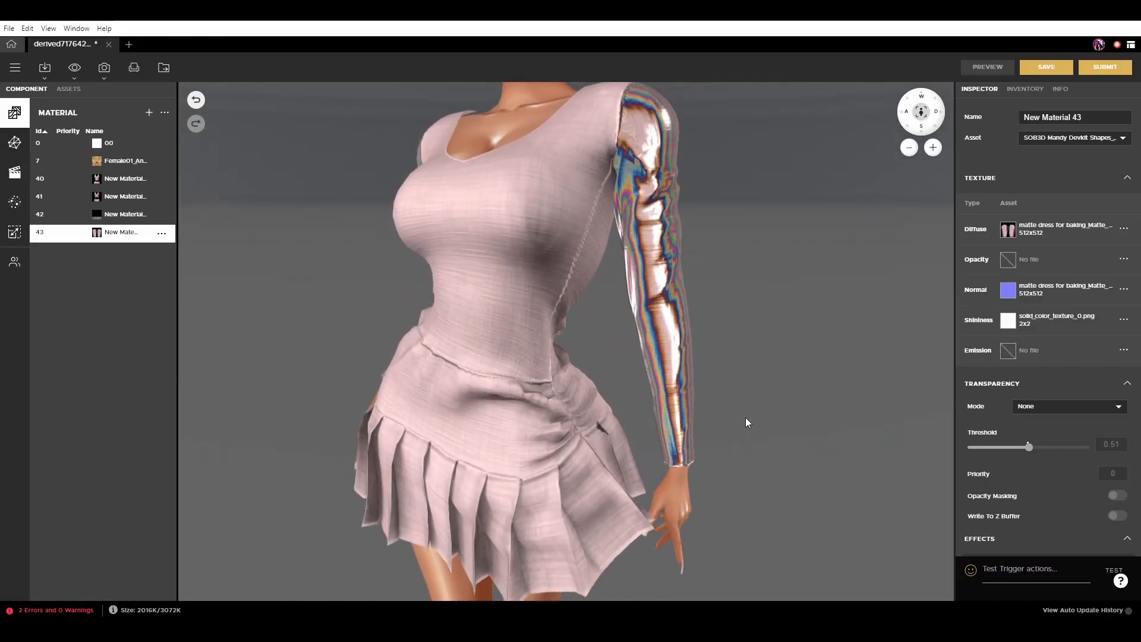
drag(767, 404, 591, 393)
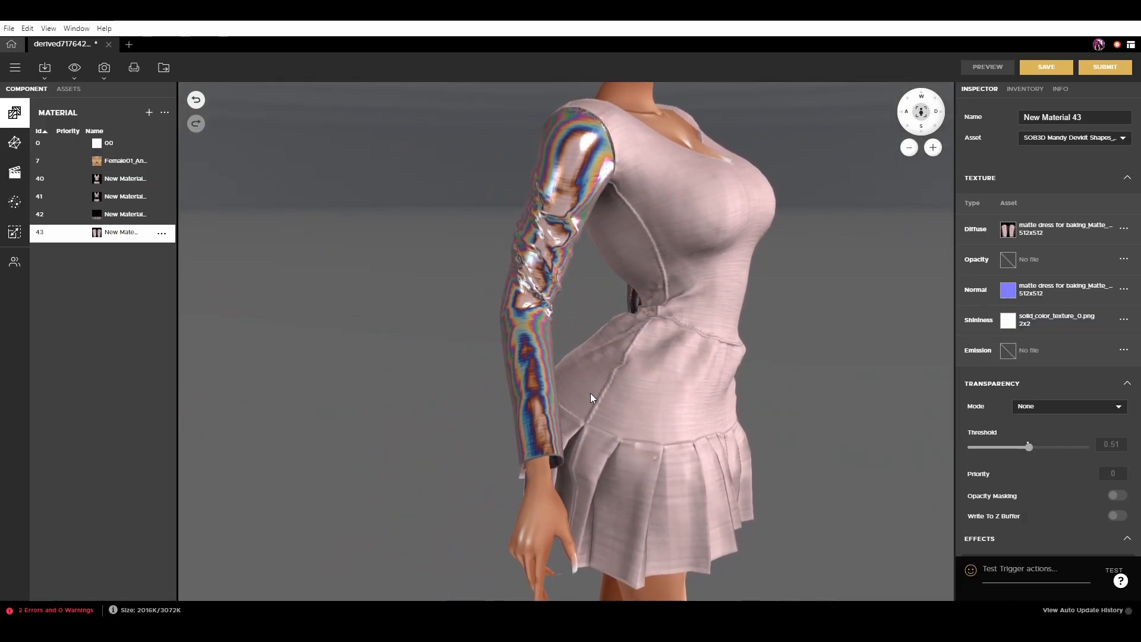
scroll(590, 394, down, 2)
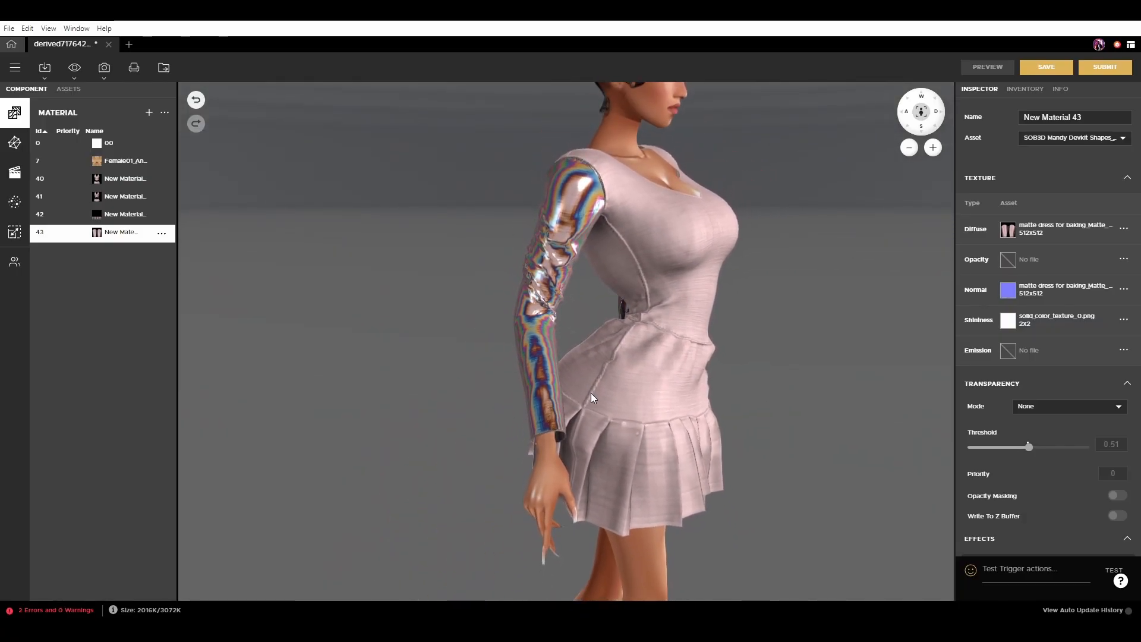
drag(573, 389, 463, 384)
scroll(464, 384, down, 4)
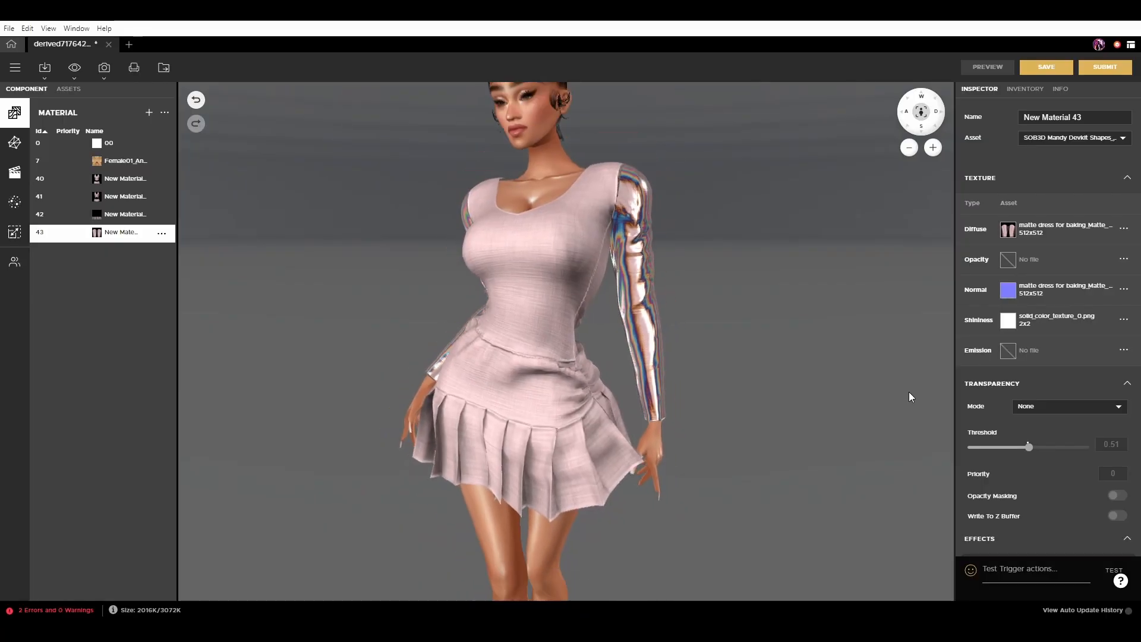
scroll(711, 407, up, 5)
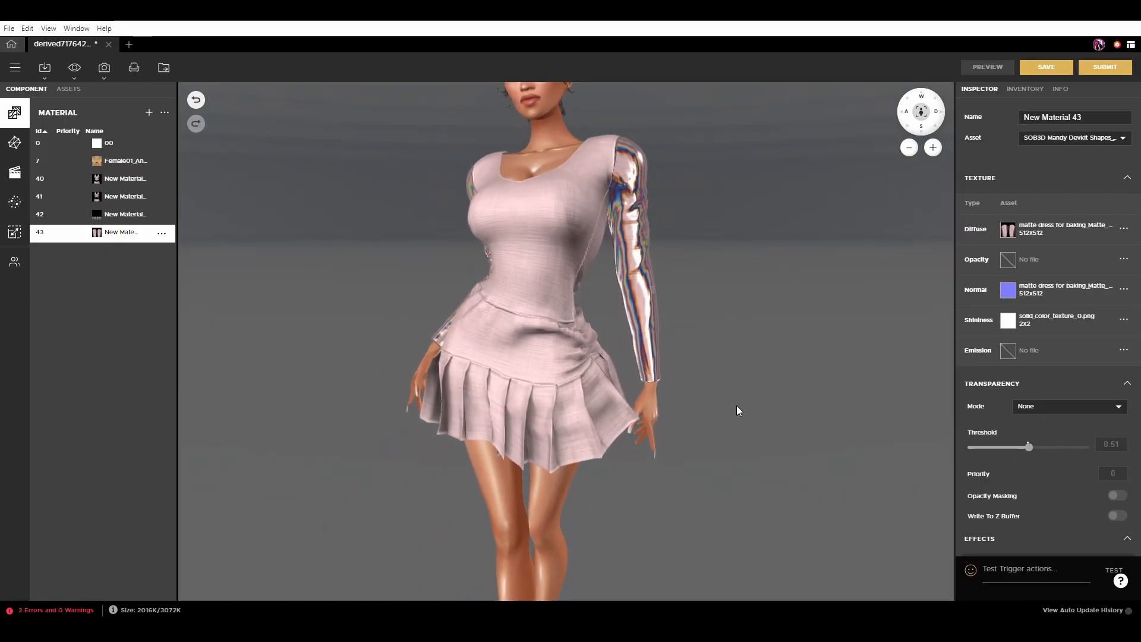
- Switch New Material 43 from Iridescence to Convex Reflections and preview the sleeves from the side and front
scroll(1078, 434, down, 5)
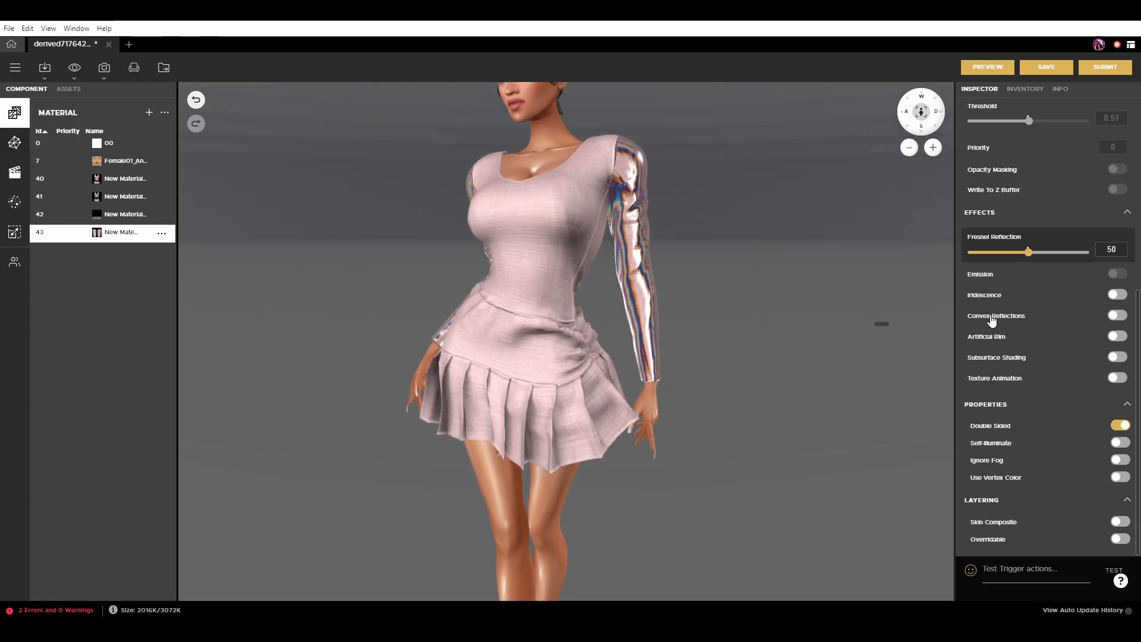
click(1118, 315)
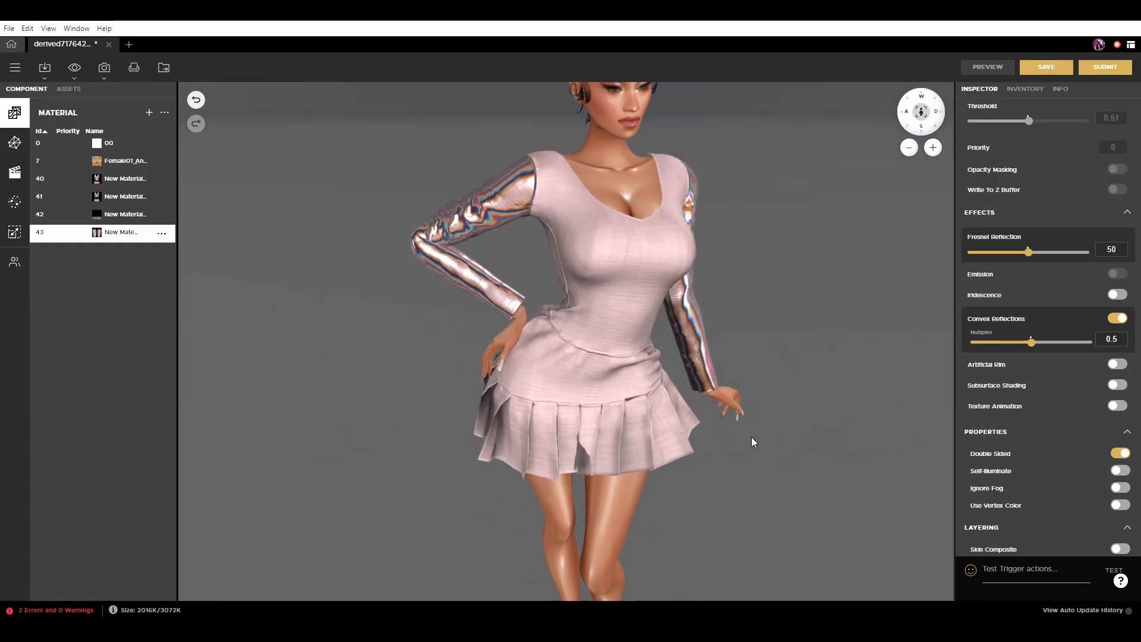
drag(752, 438, 708, 450)
scroll(632, 428, up, 3)
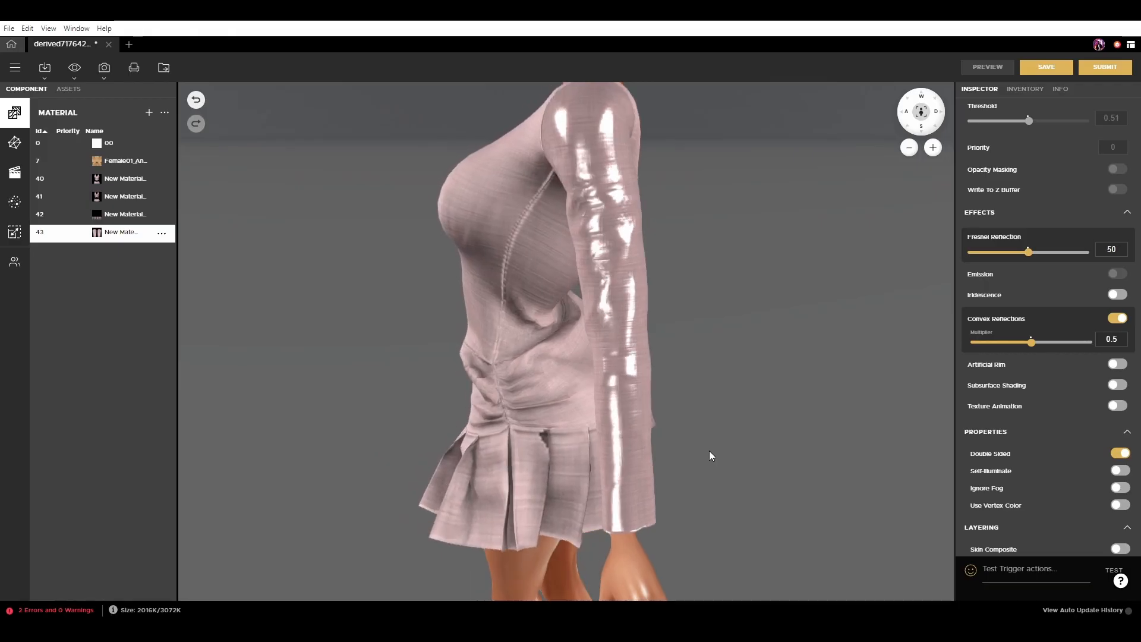
scroll(709, 451, down, 5)
drag(680, 397, 719, 391)
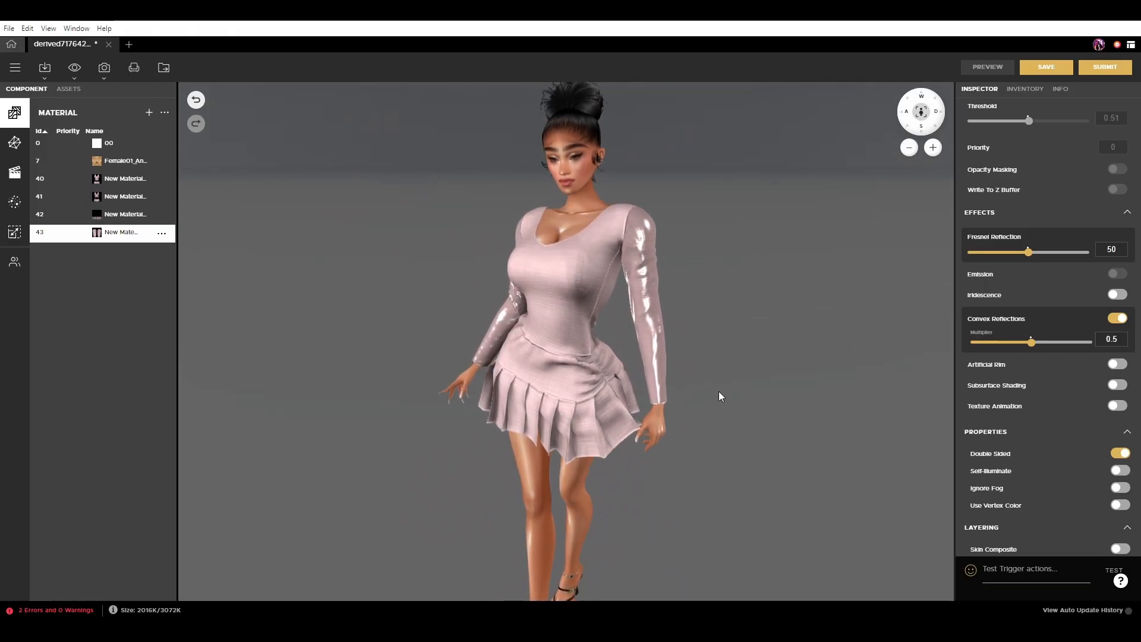
scroll(761, 391, down, 5)
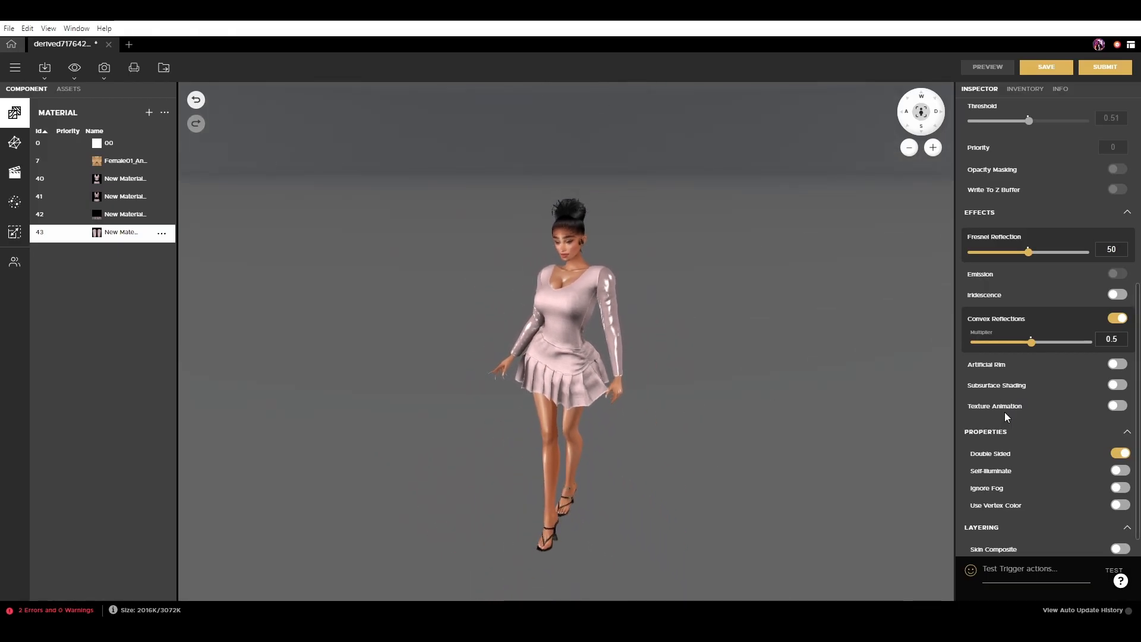
scroll(1004, 412, up, 5)
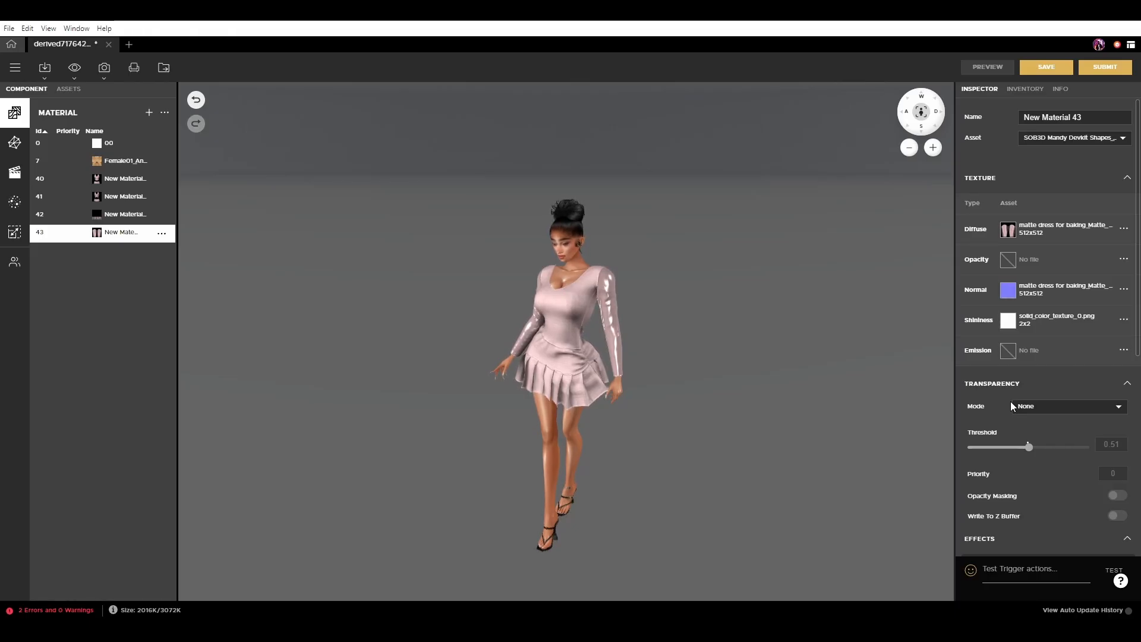
scroll(878, 410, down, 3)
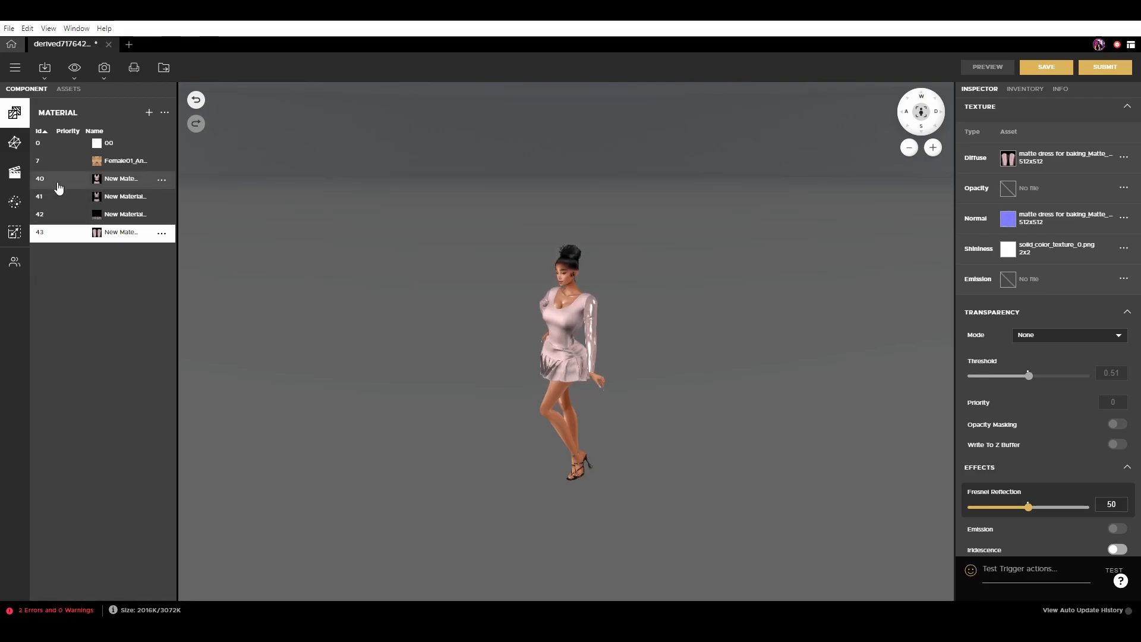
scroll(653, 345, down, 3)
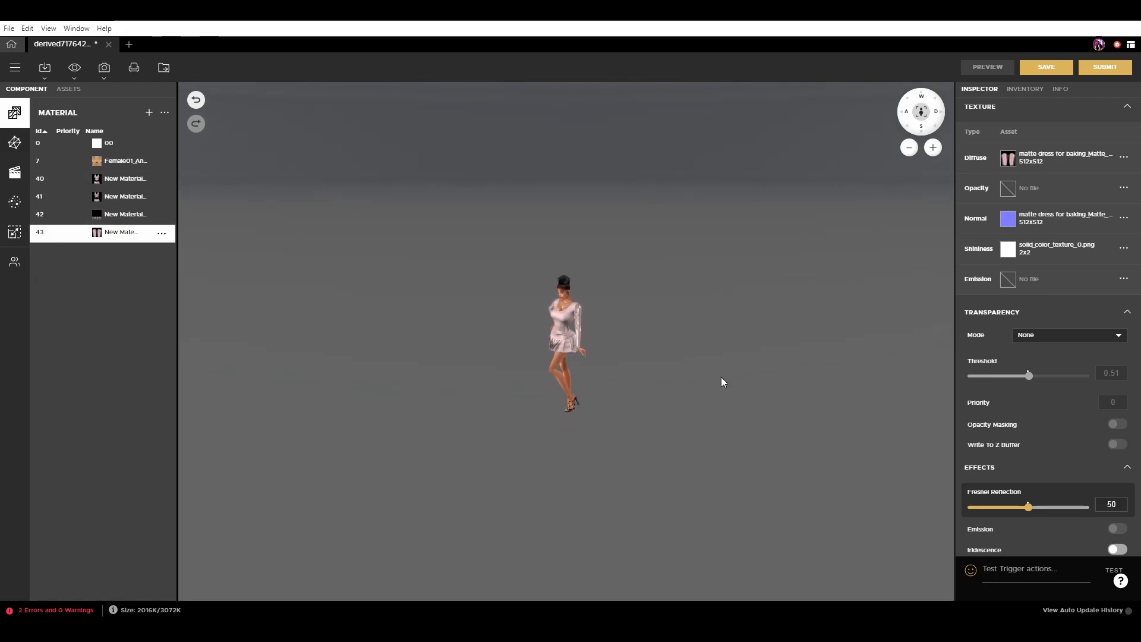
- Turn off Convex Reflections for New Material 43 and preview the change on the dress
scroll(722, 397, up, 4)
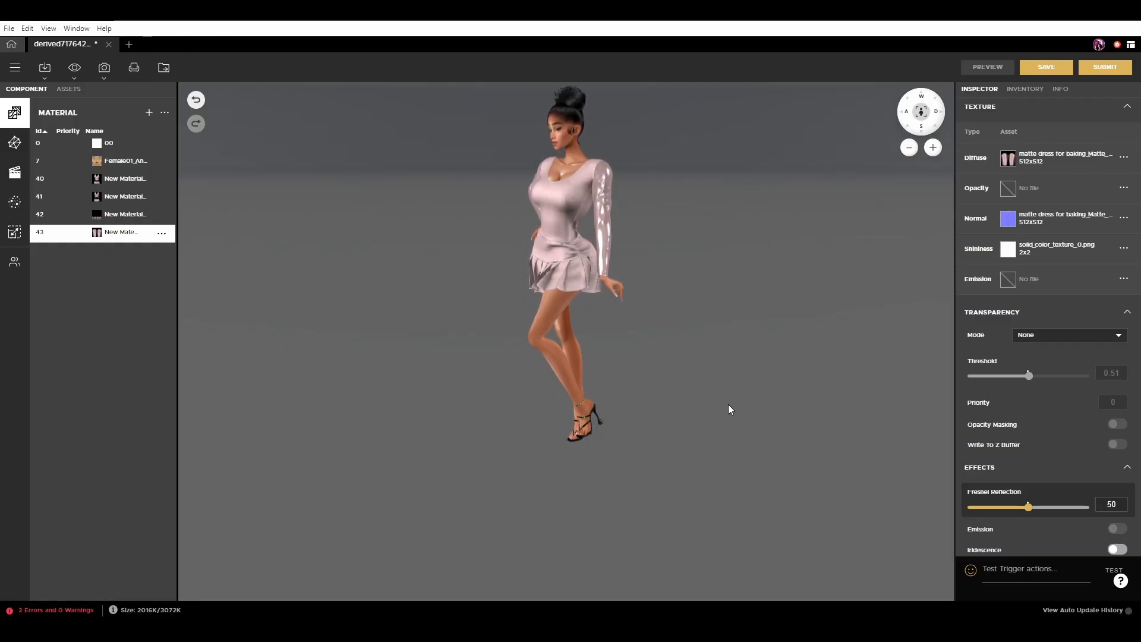
scroll(729, 405, down, 3)
scroll(726, 408, up, 3)
right_drag(727, 409, 734, 436)
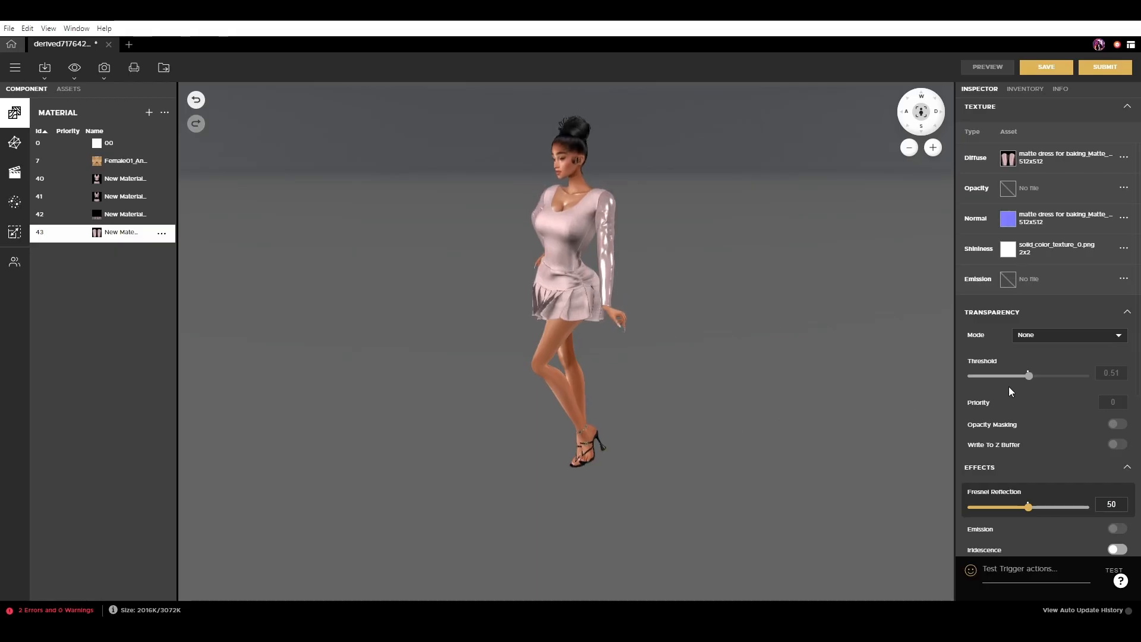
scroll(1009, 391, down, 5)
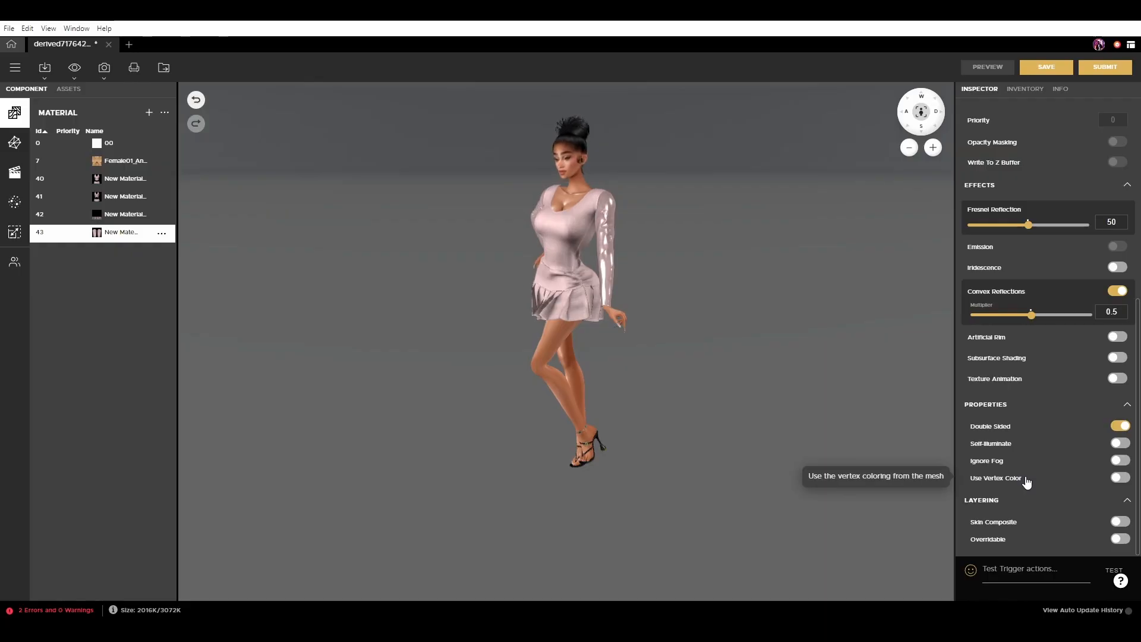
scroll(649, 315, up, 5)
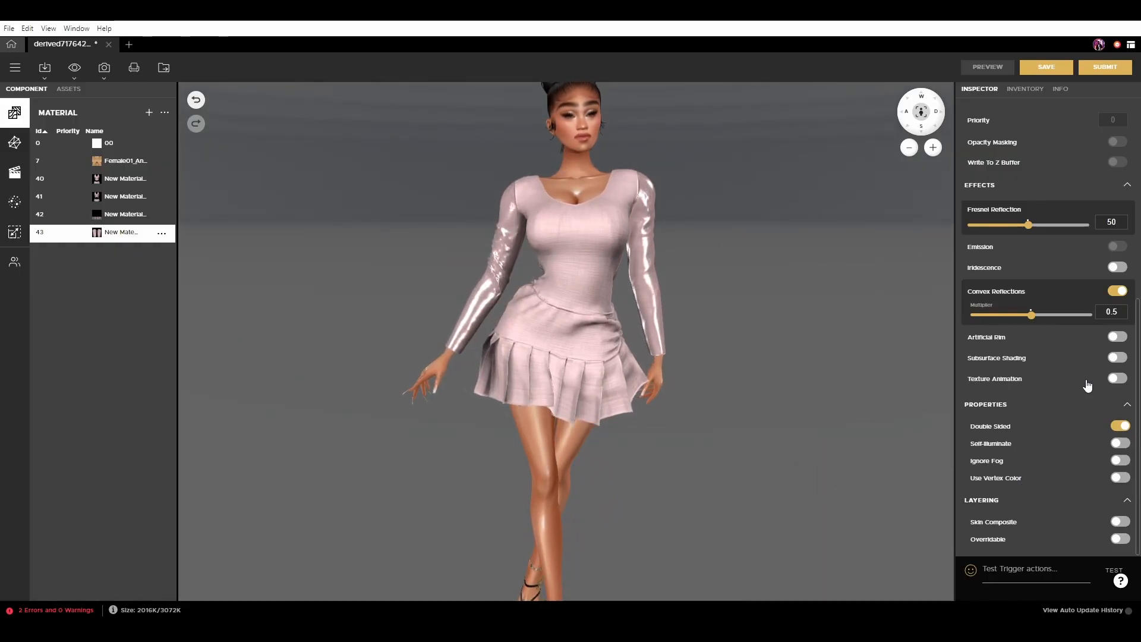
click(1117, 290)
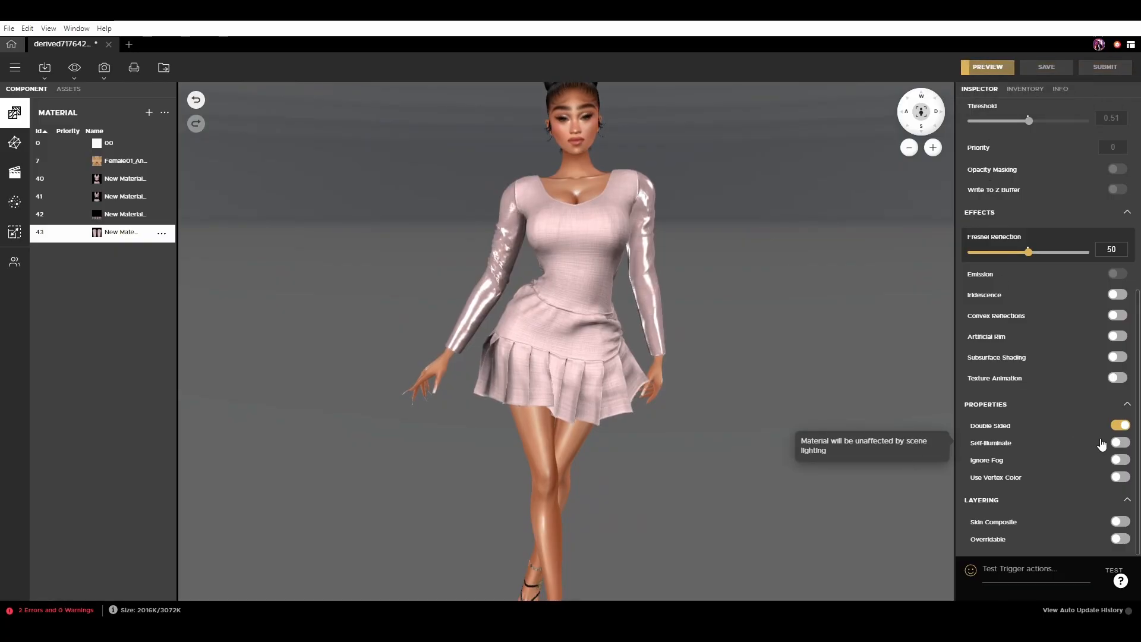
scroll(766, 378, up, 3)
drag(775, 389, 743, 409)
- Replace the solid white Shininess texture of New Material 43 with the baked matte dress sleeve texture and preview it
scroll(1075, 398, up, 5)
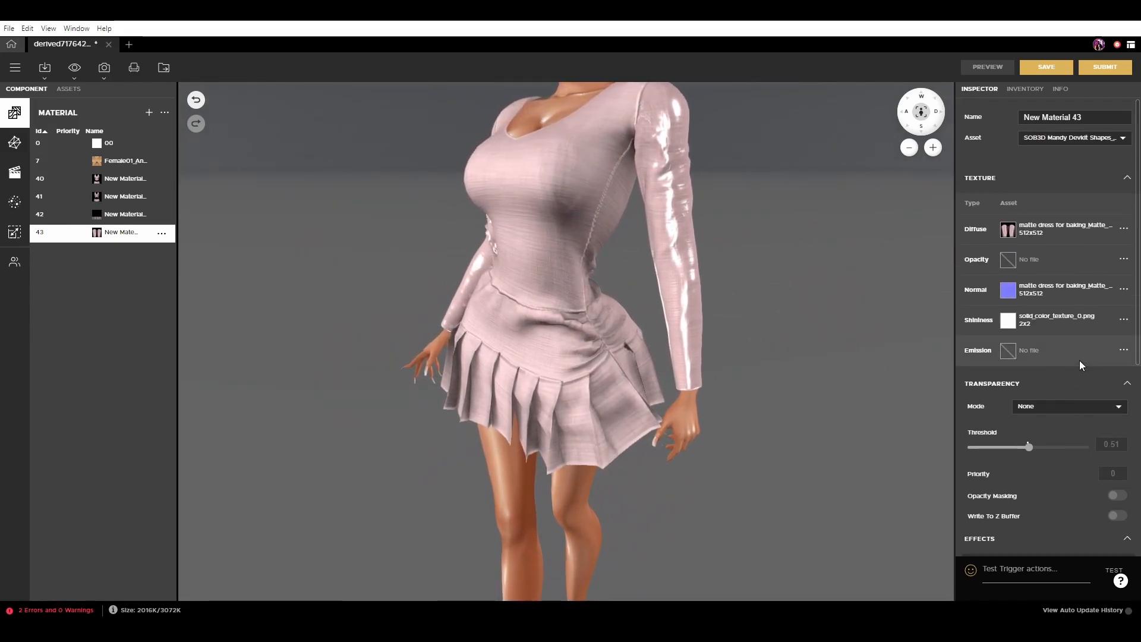
click(1122, 321)
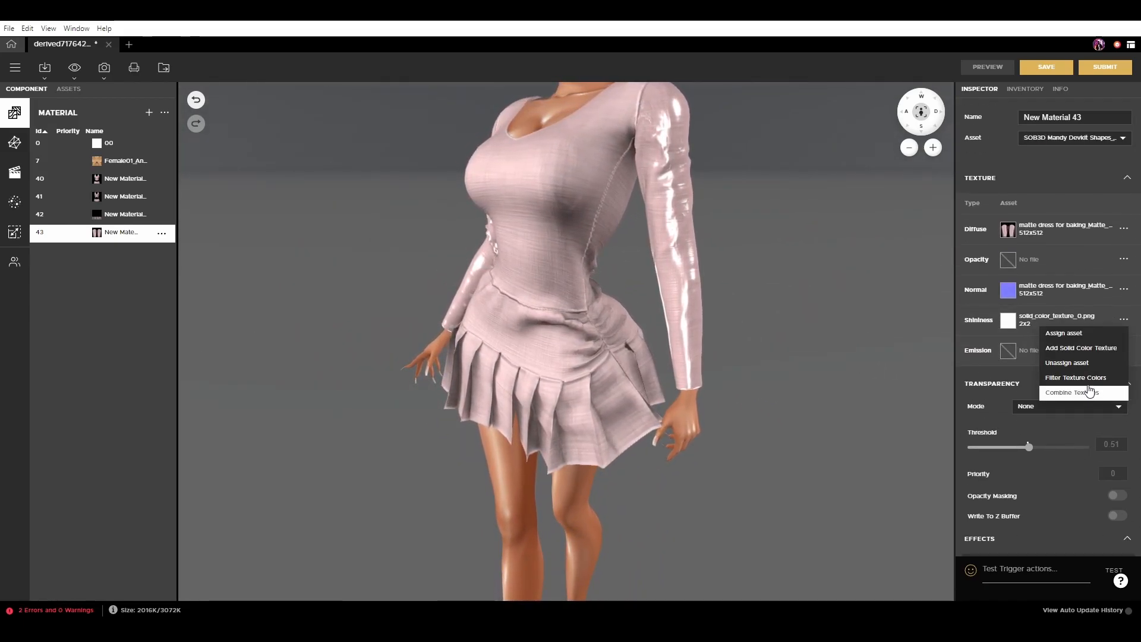
click(1079, 362)
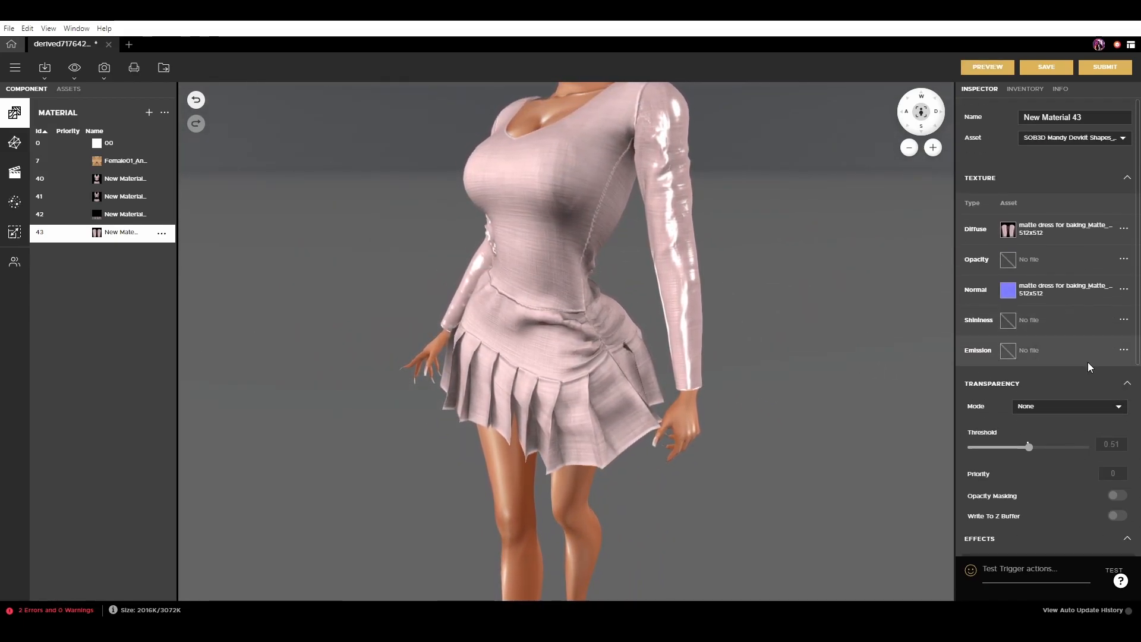
click(1008, 320)
click(904, 501)
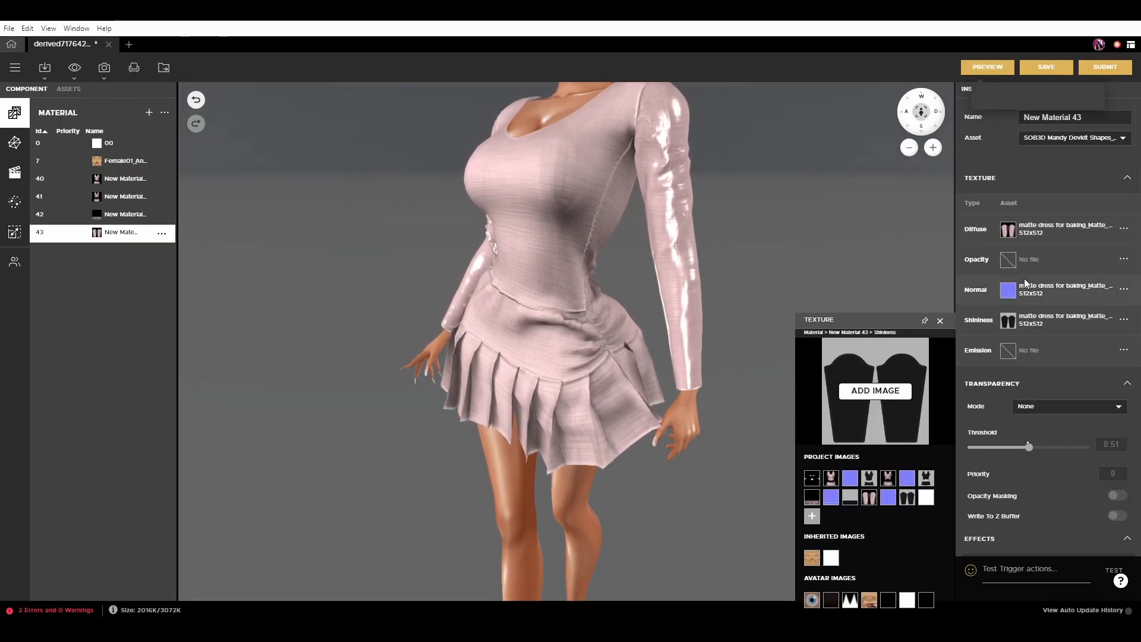
scroll(1025, 278, down, 5)
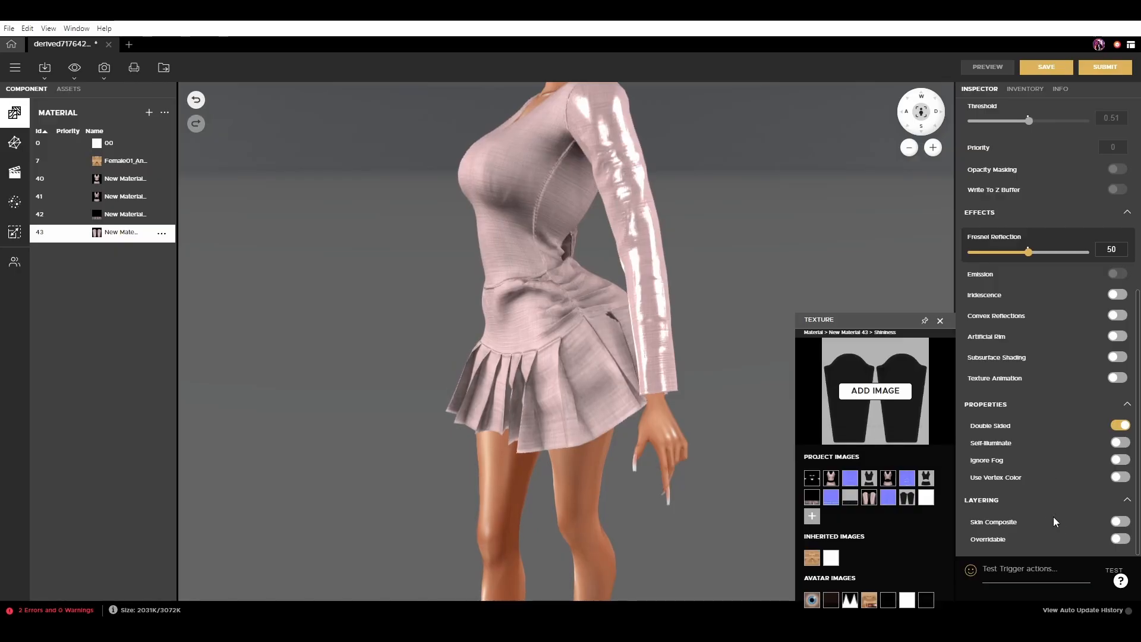
click(939, 322)
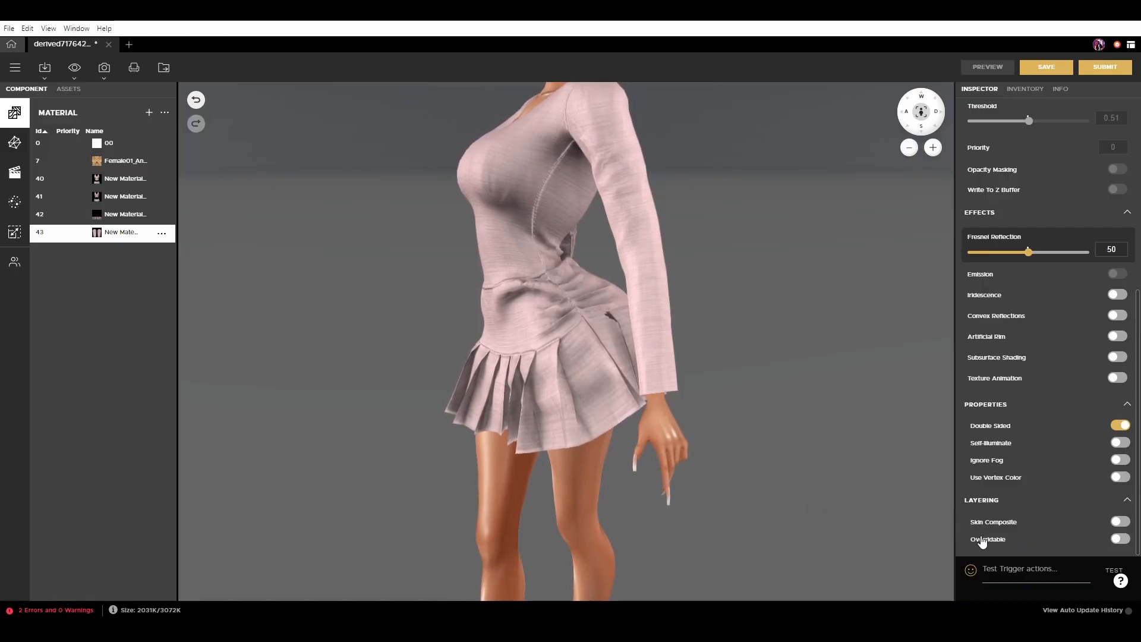
- Turn on the Double Sided property for New Material 42
scroll(569, 347, down, 3)
drag(569, 347, 669, 357)
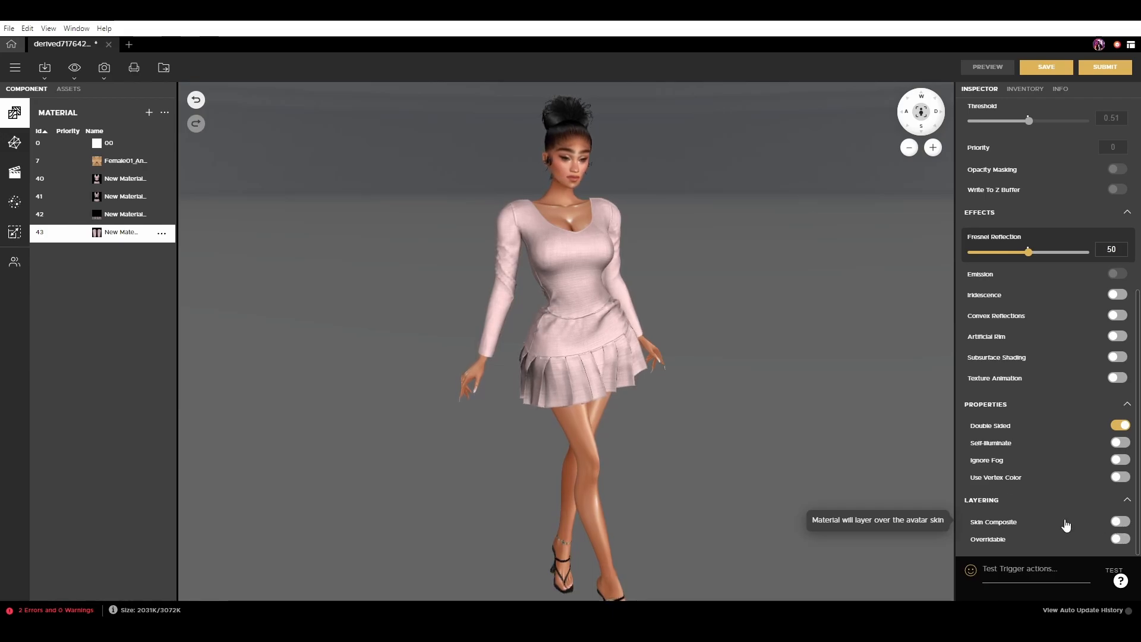
scroll(966, 419, up, 5)
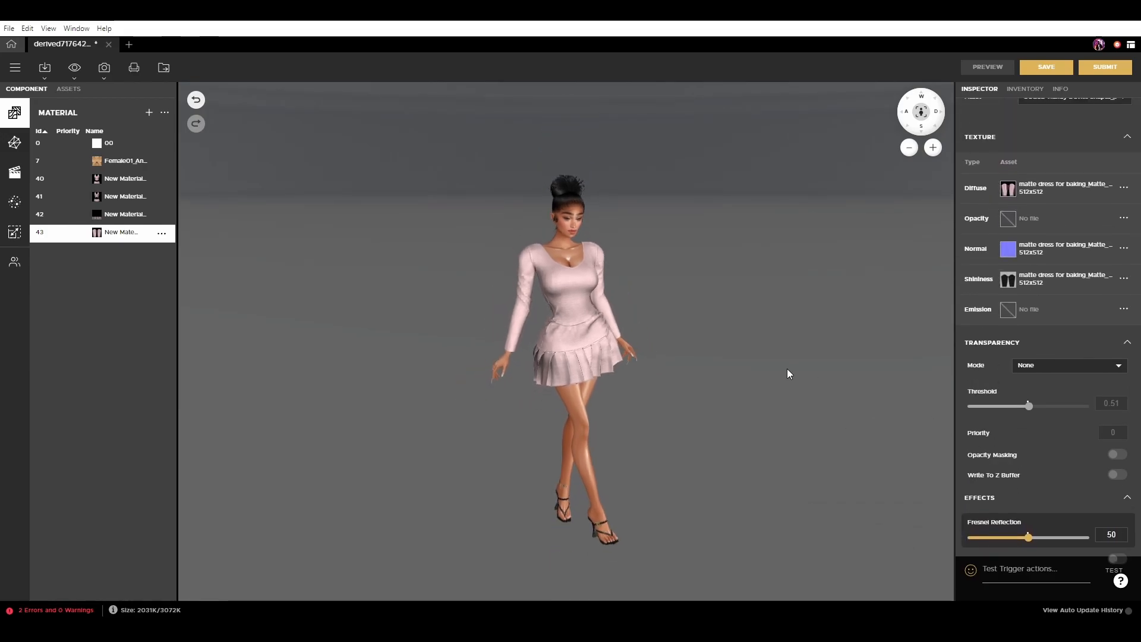
scroll(787, 373, down, 4)
scroll(710, 478, up, 5)
drag(701, 480, 502, 441)
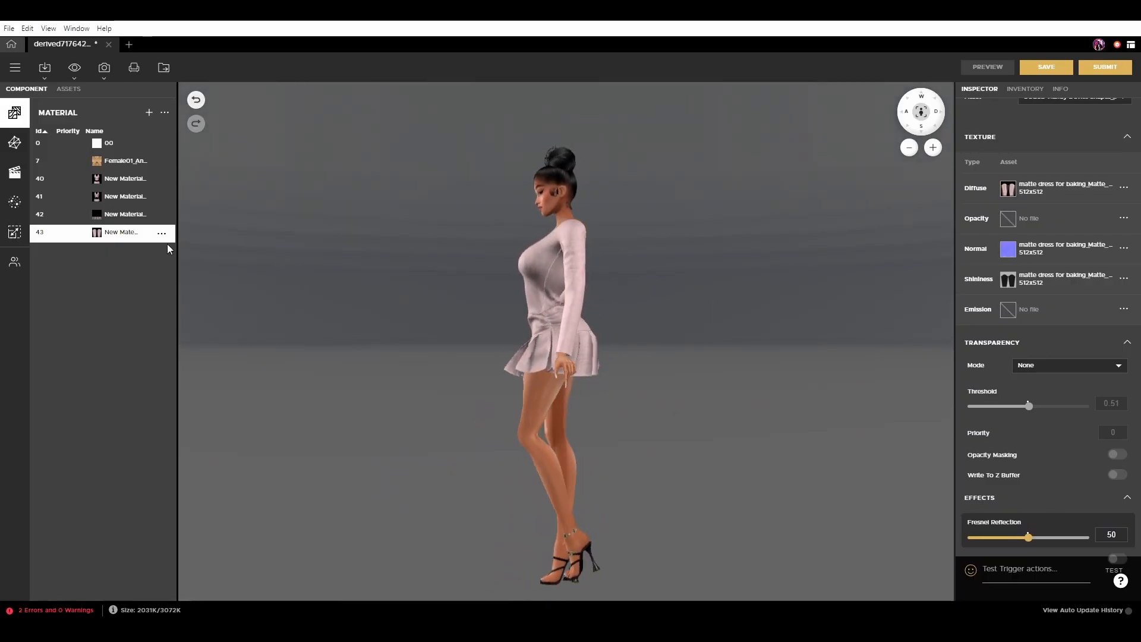
click(127, 215)
scroll(1133, 400, down, 5)
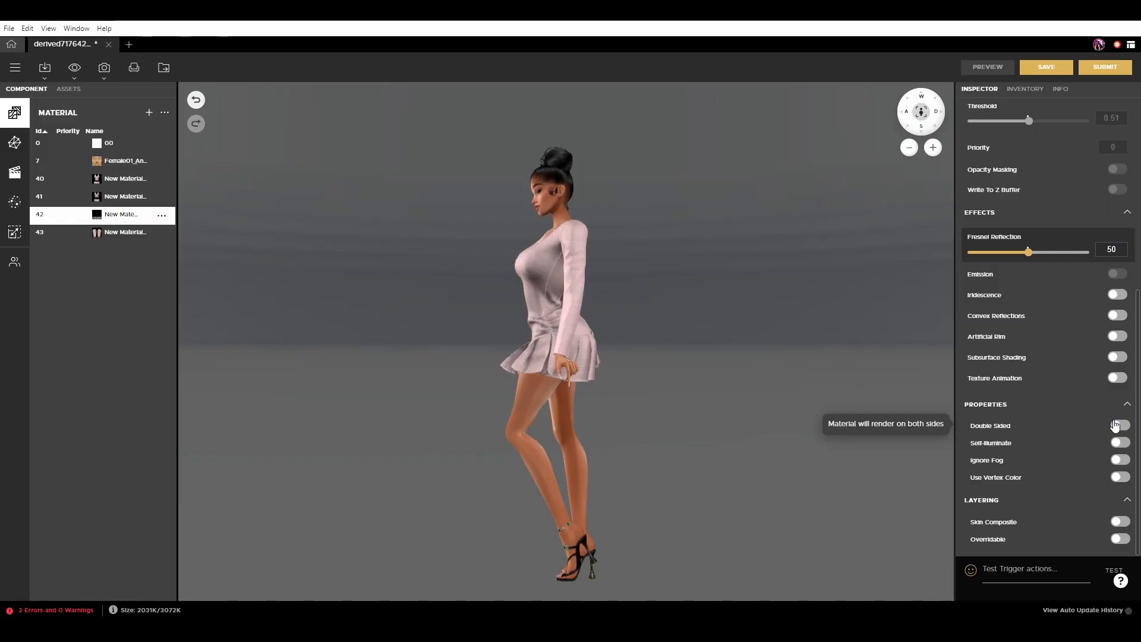
drag(655, 433, 659, 412)
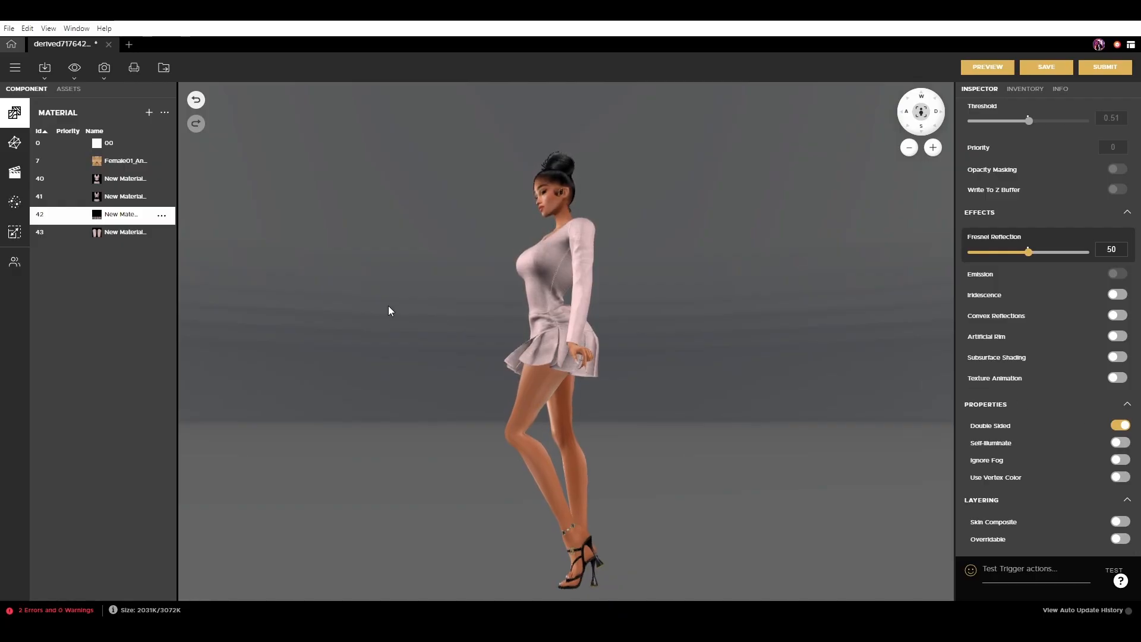
- Select New Material 41 to review its settings and check the dress
click(118, 197)
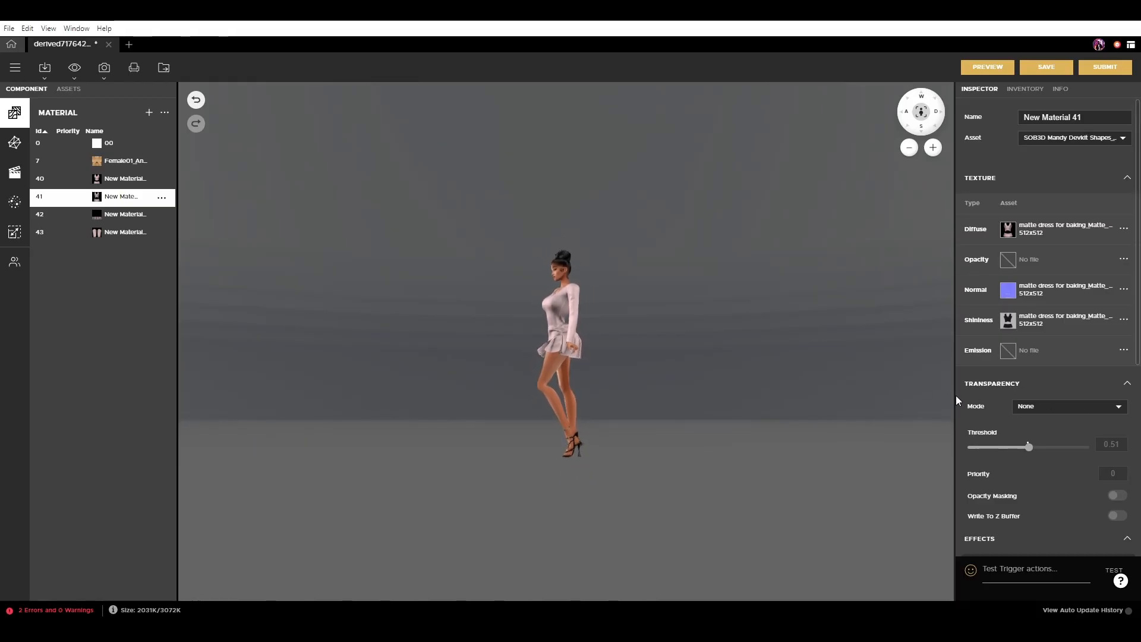
scroll(689, 391, up, 5)
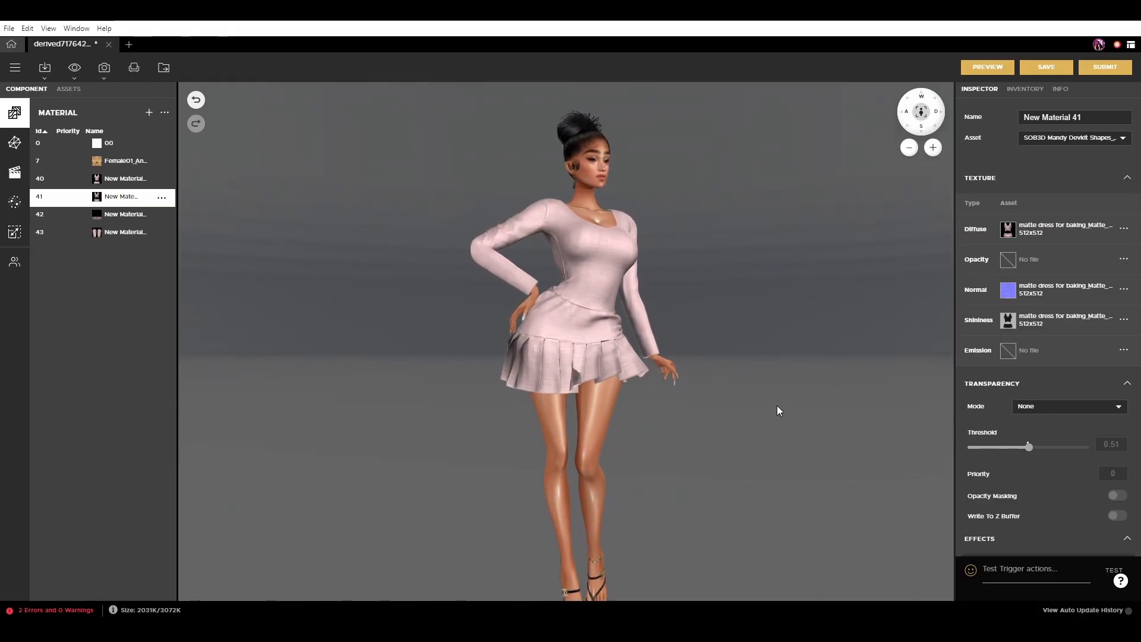